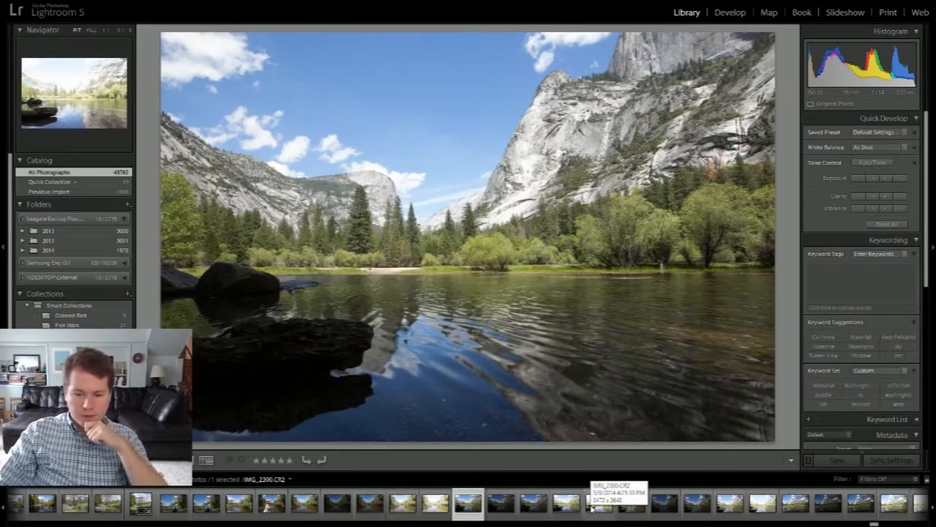
Step: Select the five bracketed lake exposures from IMG_2296 to IMG_2300 and compare their brightness
click(499, 505)
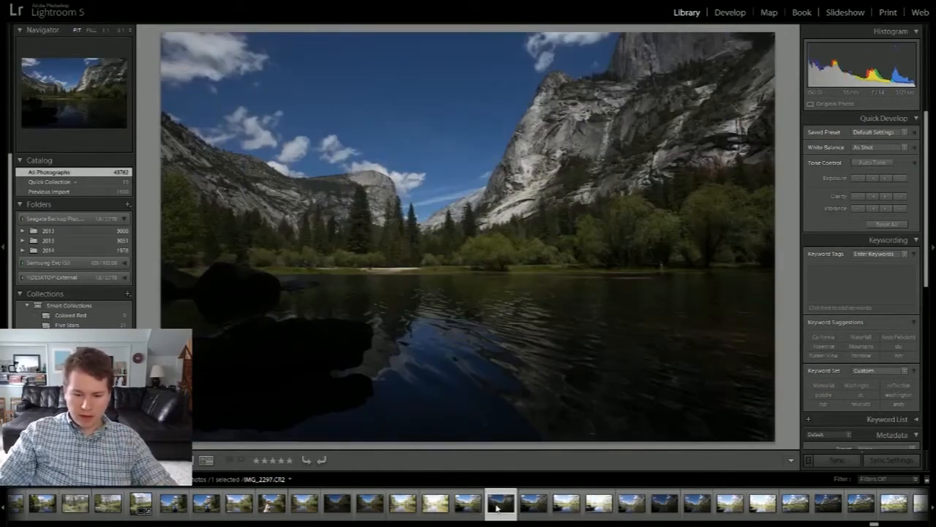
key(Left)
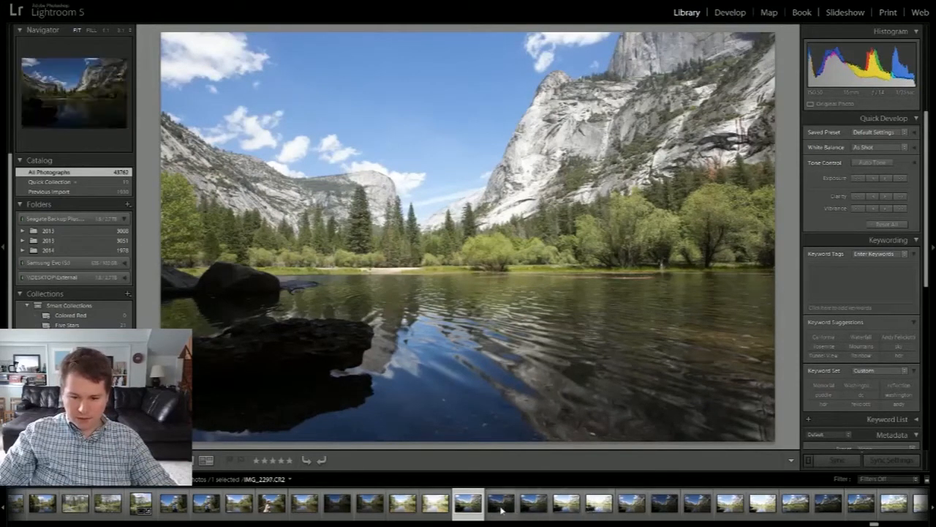
shift+click(598, 509)
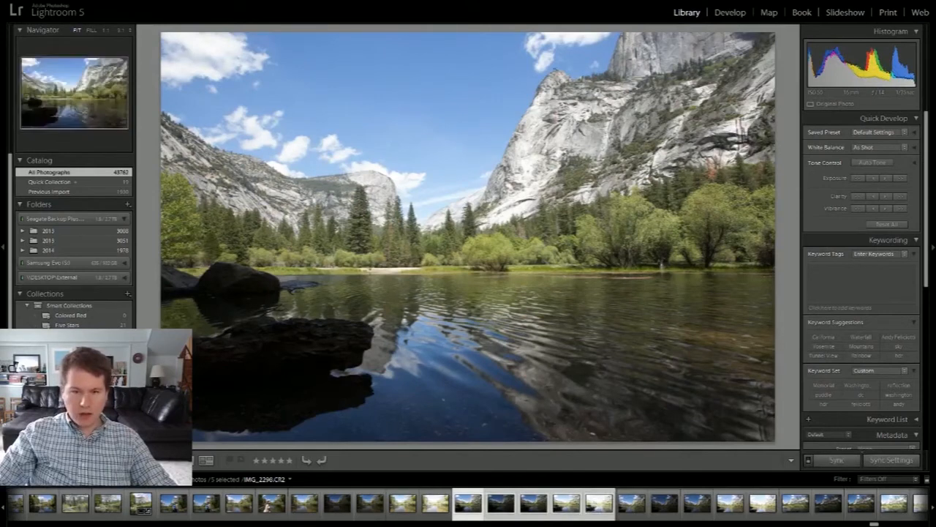
click(567, 509)
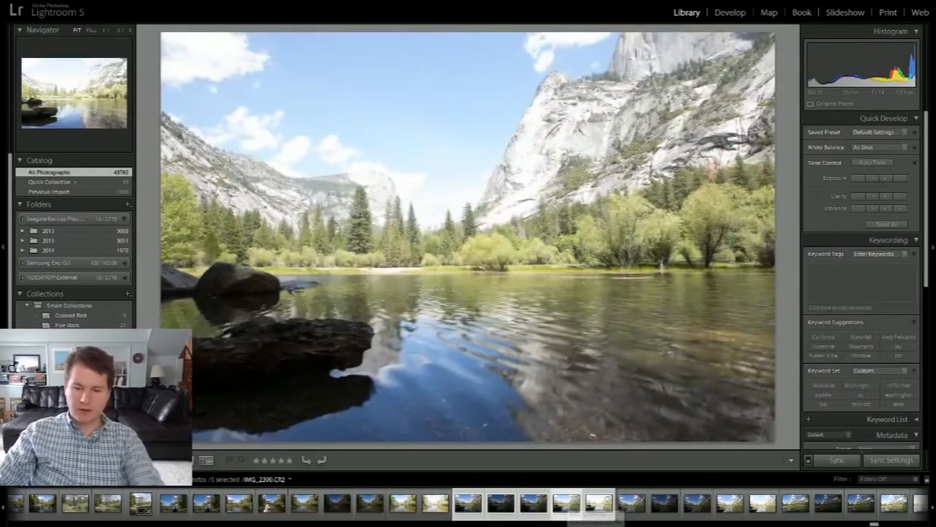
key(Left)
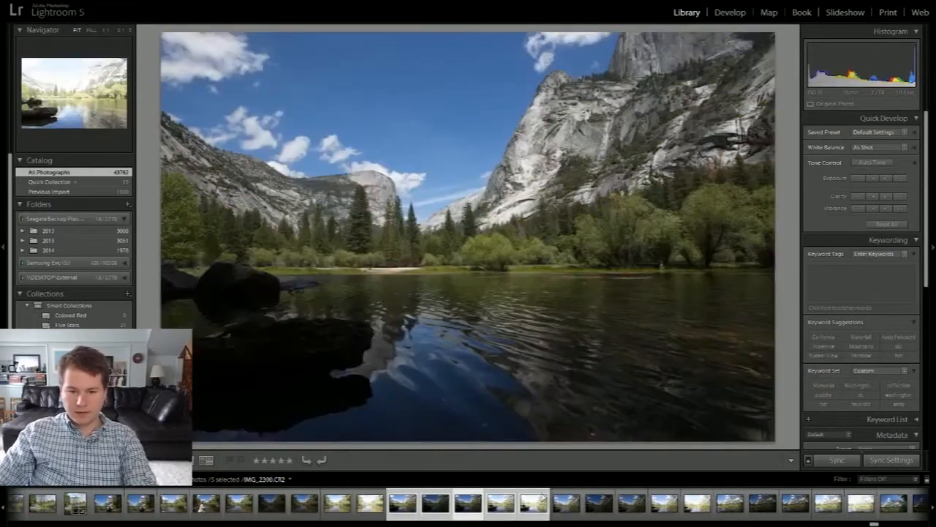
key(Right)
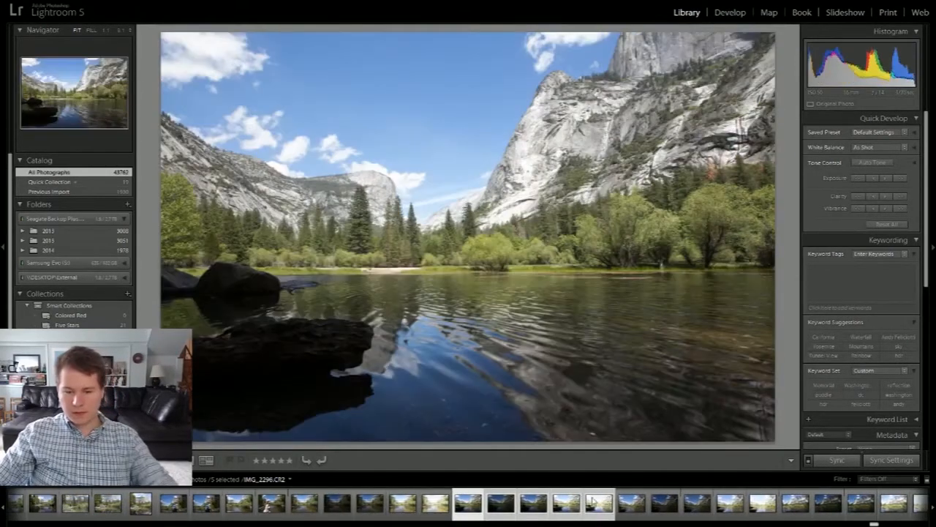
Step: Export the five selected exposures to Photomatix Pro with the existing tripod alignment and re-import settings
right_click(592, 505)
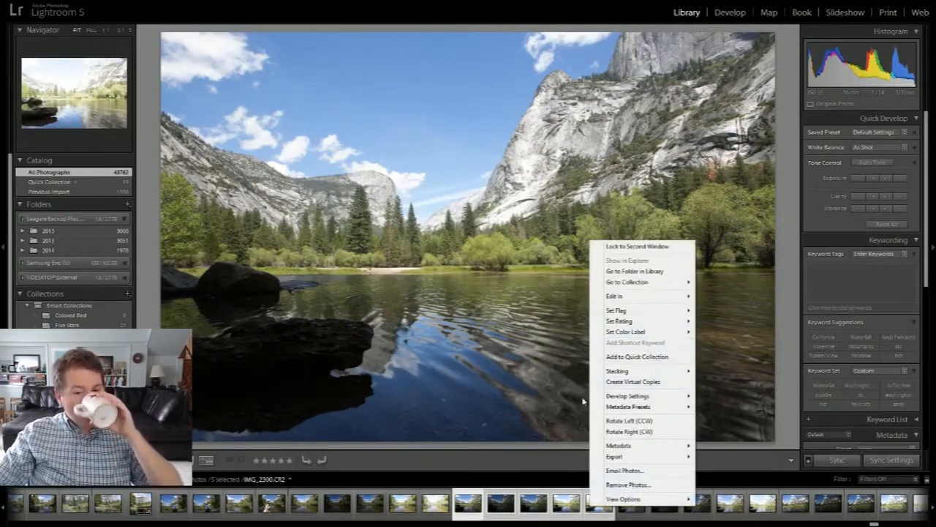
mouse_move(616, 456)
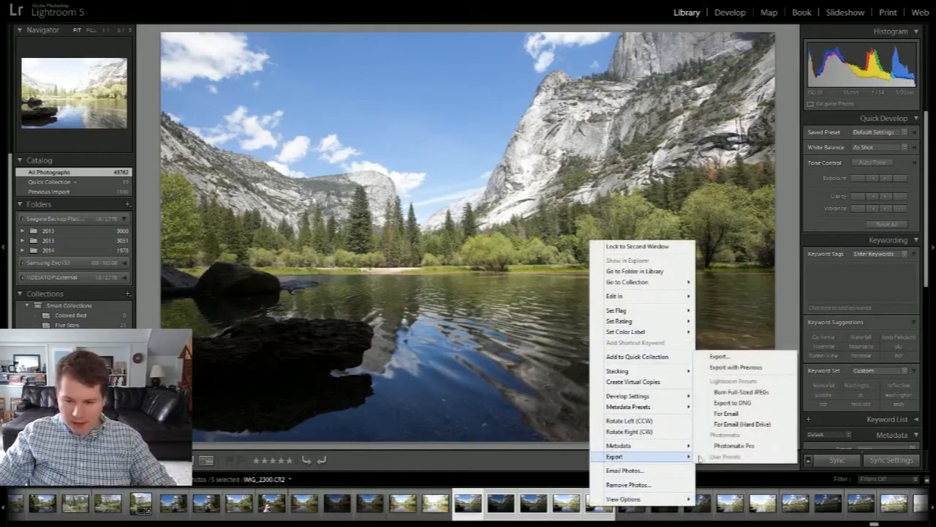
click(733, 445)
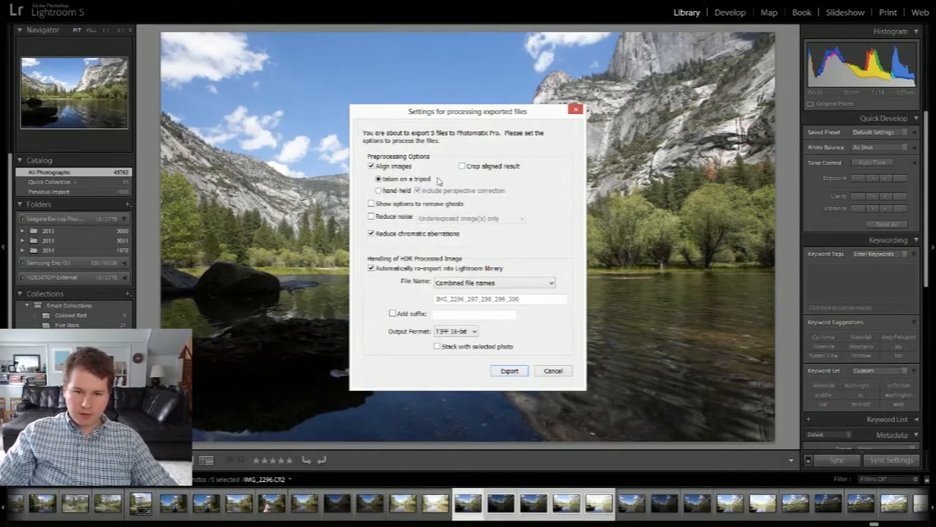
click(506, 372)
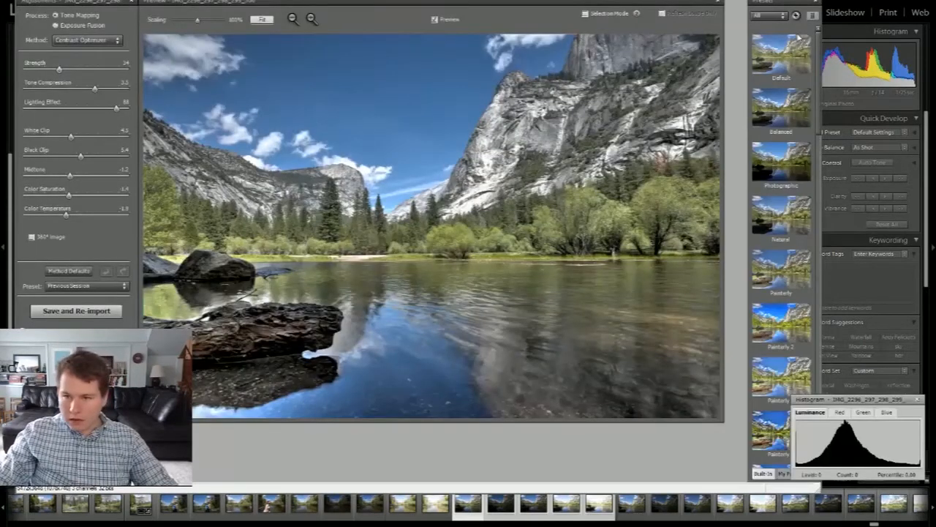
Step: Apply the Default preset to the merged HDR image and arrange the windows so the preview fits a larger area
click(781, 65)
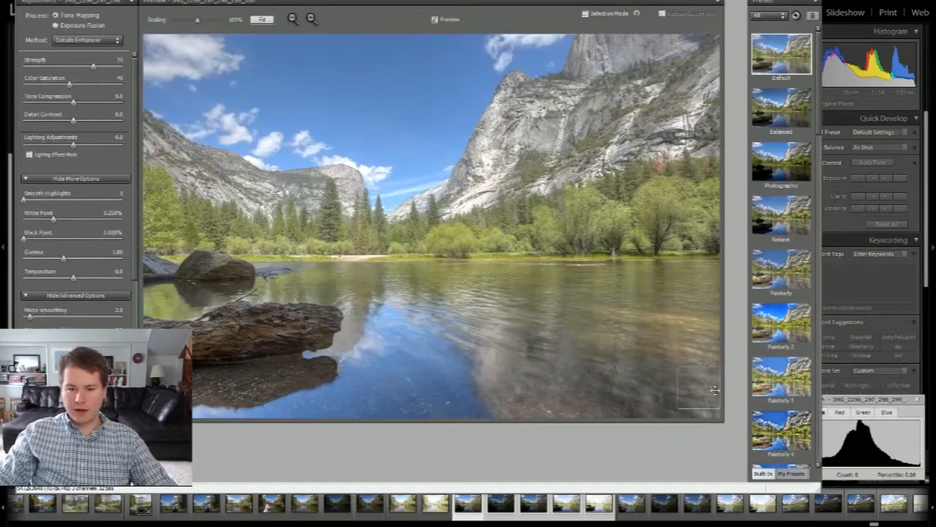
click(790, 0)
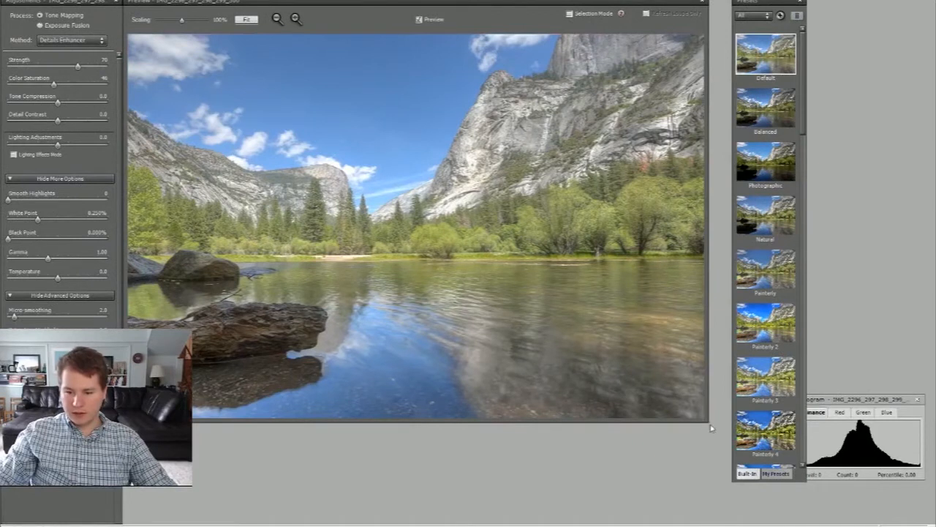
drag(762, 3, 868, 4)
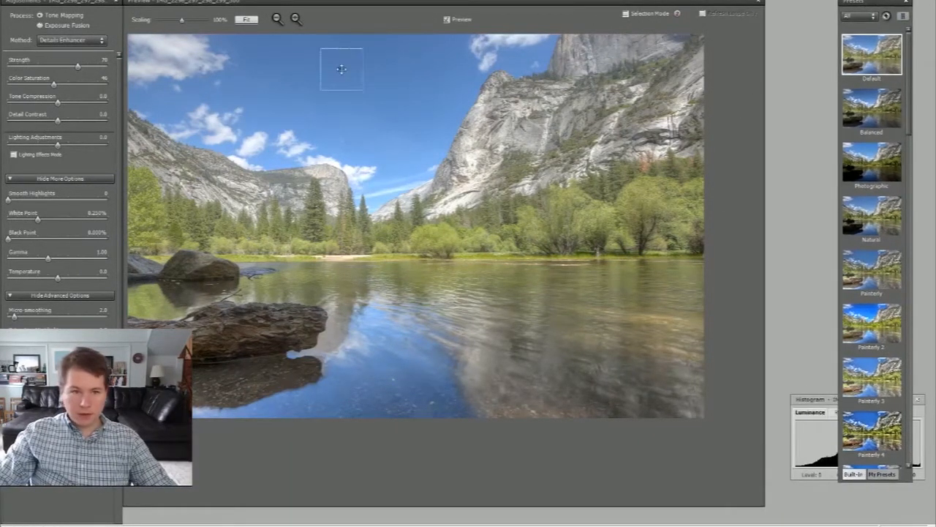
click(247, 19)
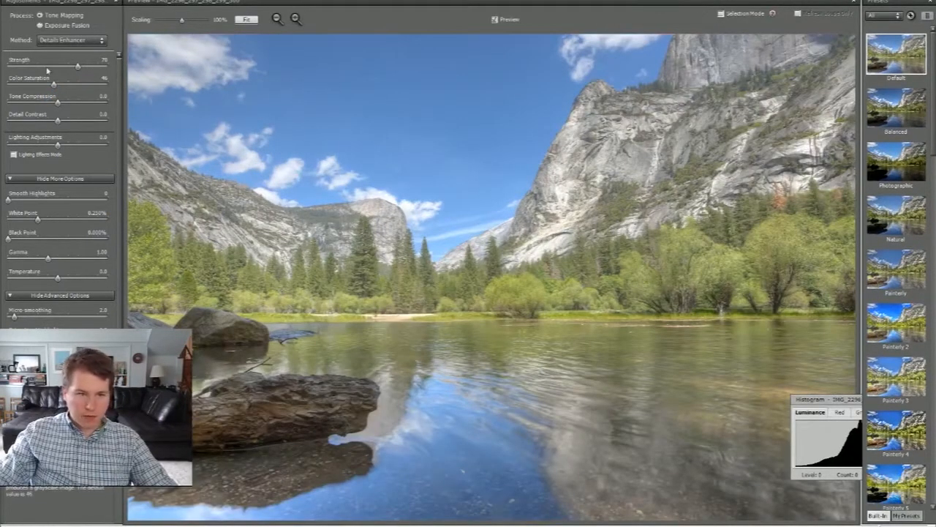
Step: Set the tone mapping Strength to 100 and Color Saturation to 61
drag(78, 67, 117, 65)
key(alt+Tab)
drag(219, 337, 713, 364)
key(alt+Tab)
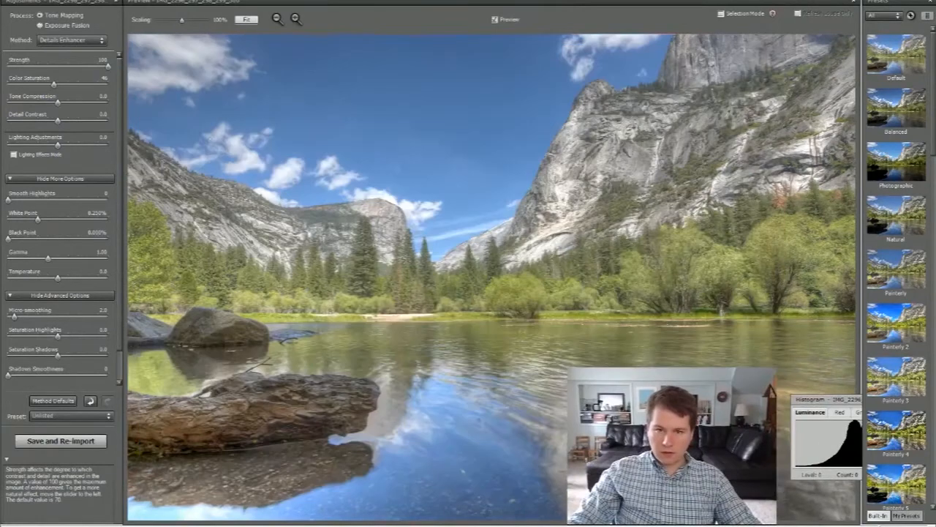
click(71, 86)
click(44, 85)
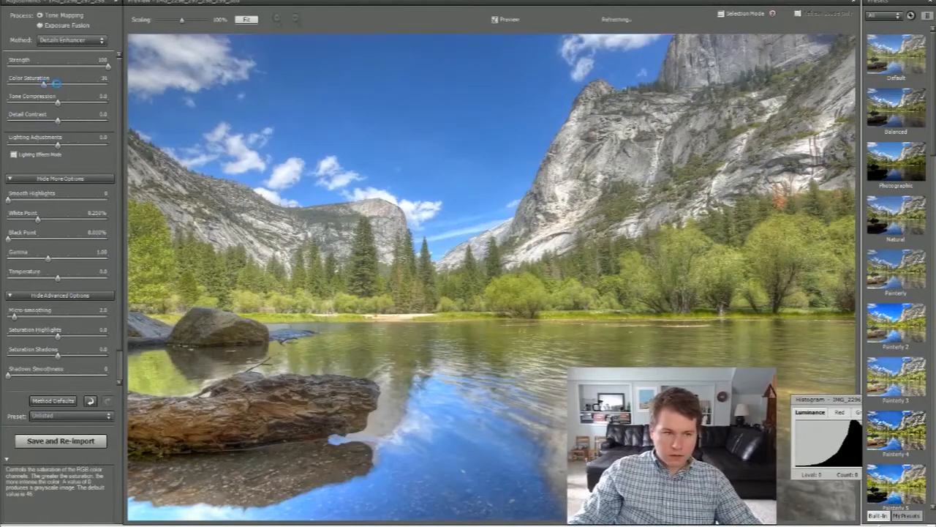
click(75, 84)
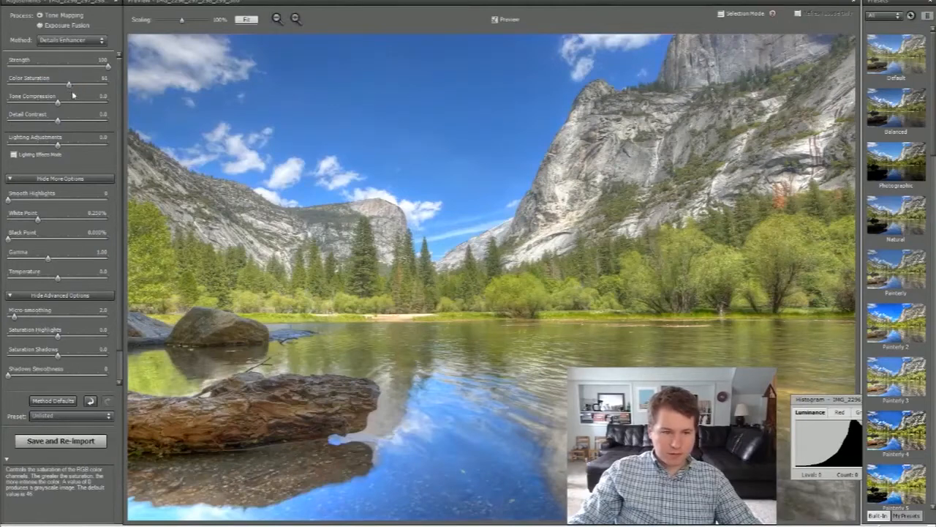
Step: Try higher and lower values, settling Tone Compression at -2.5 and Detail Contrast at 1.0
click(88, 102)
click(36, 103)
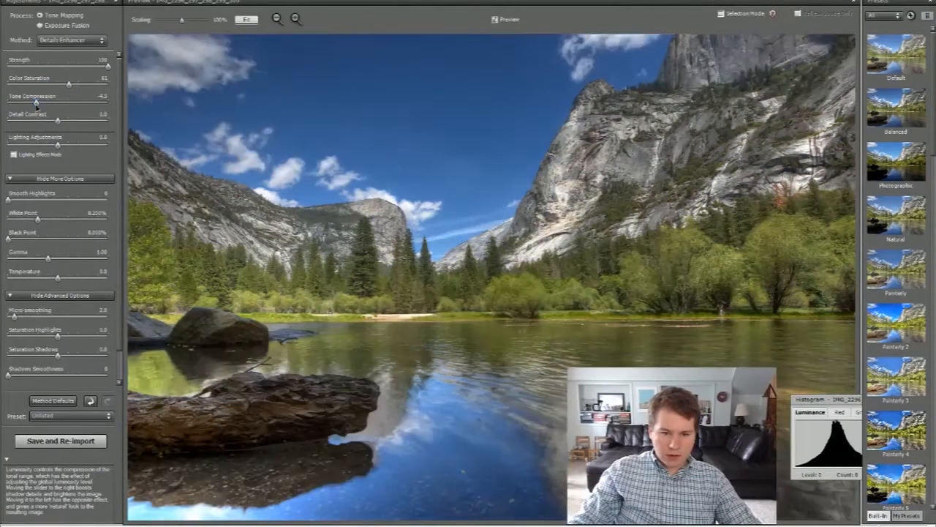
click(74, 103)
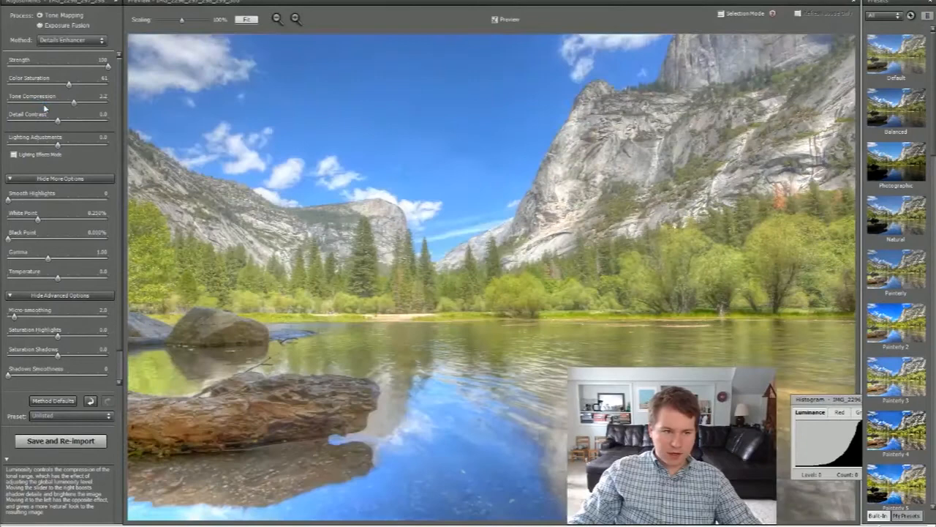
click(46, 103)
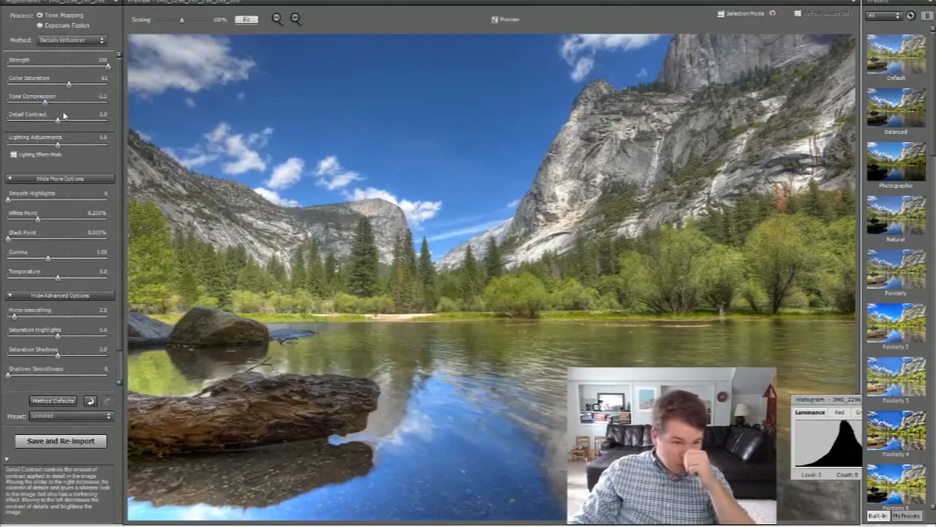
click(81, 121)
click(30, 120)
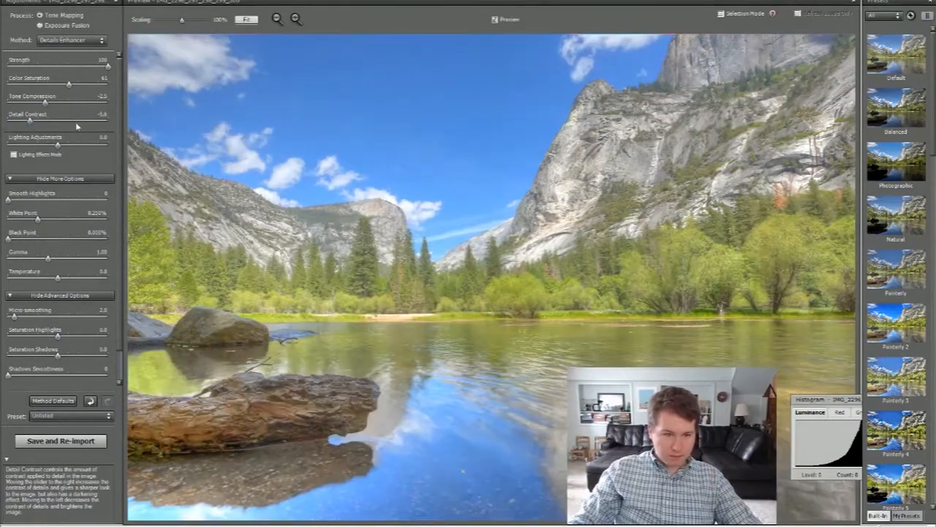
click(65, 121)
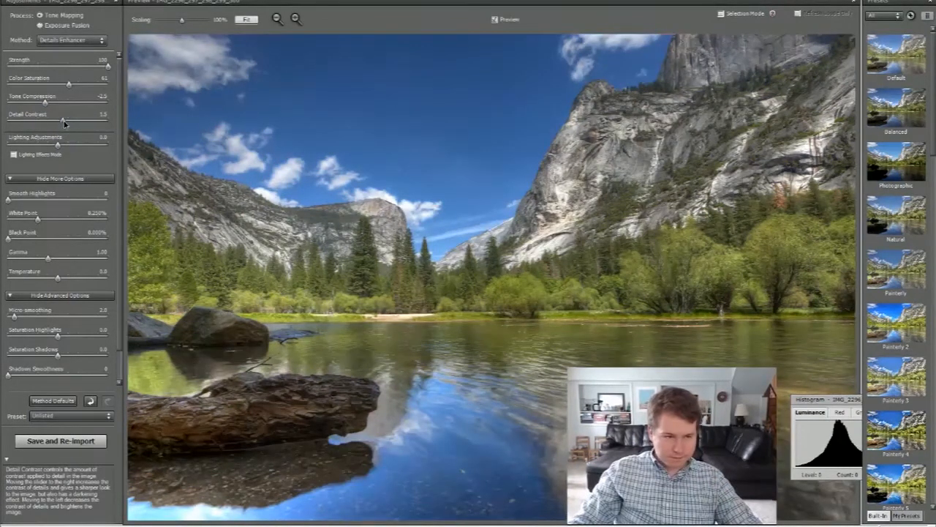
click(63, 121)
Step: Test natural and surreal looks with Lighting Adjustments and set it to 1.9
click(96, 145)
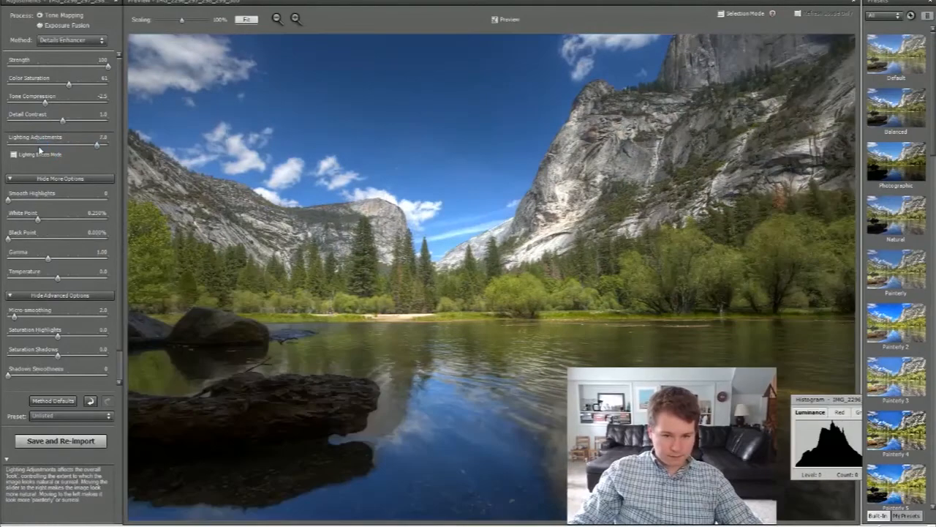
click(39, 146)
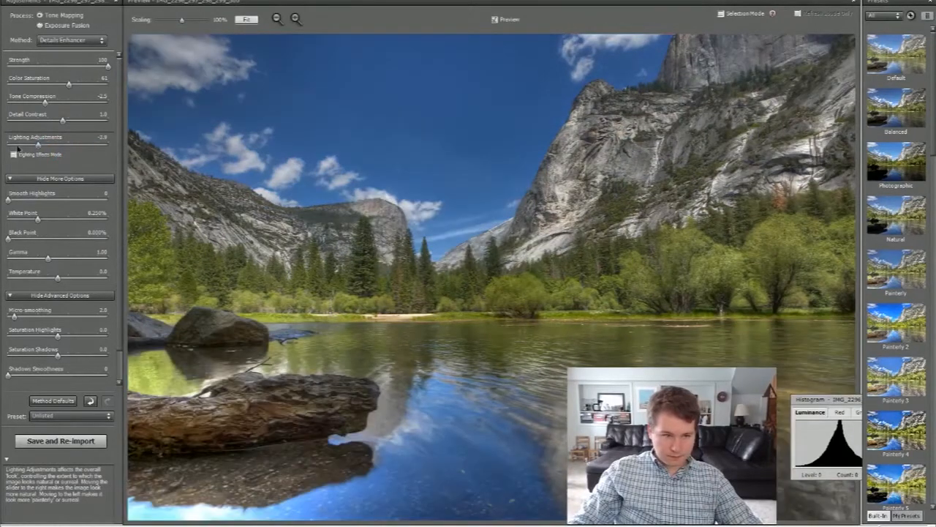
click(100, 145)
click(102, 144)
click(74, 145)
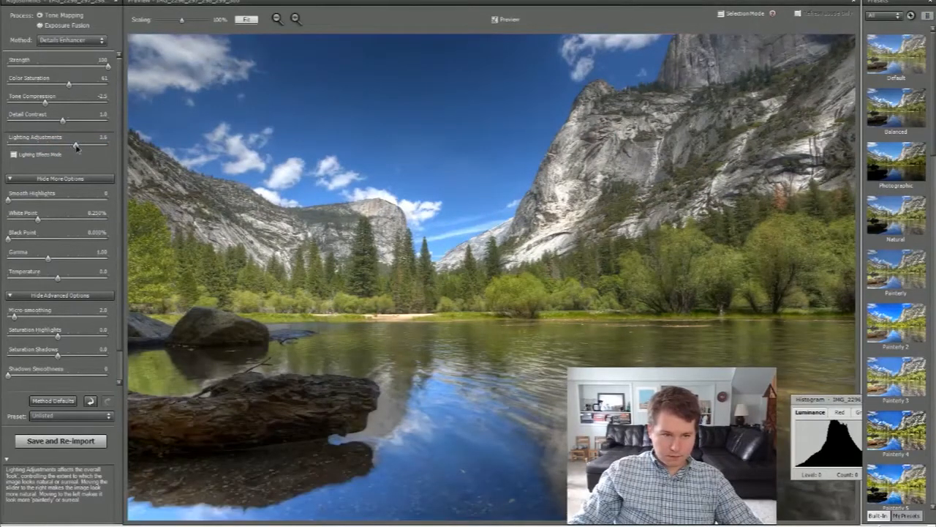
drag(76, 147, 68, 148)
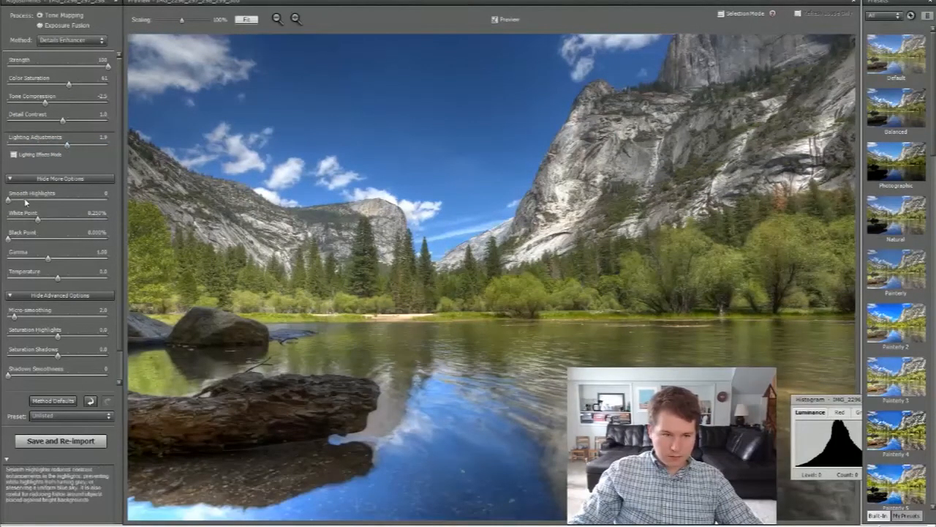
Step: Set Smooth Highlights to 87 and raise the Black Point to about 0.015%
drag(11, 199, 94, 200)
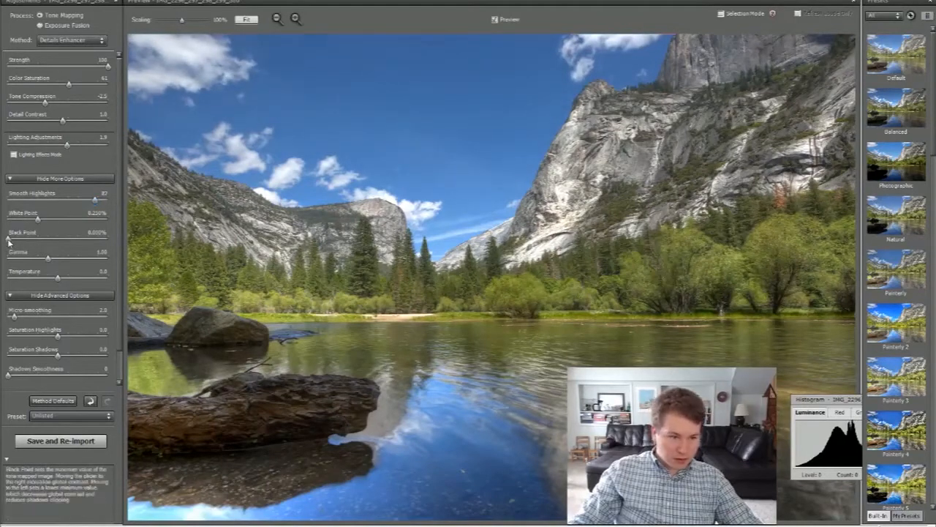
drag(12, 241, 16, 238)
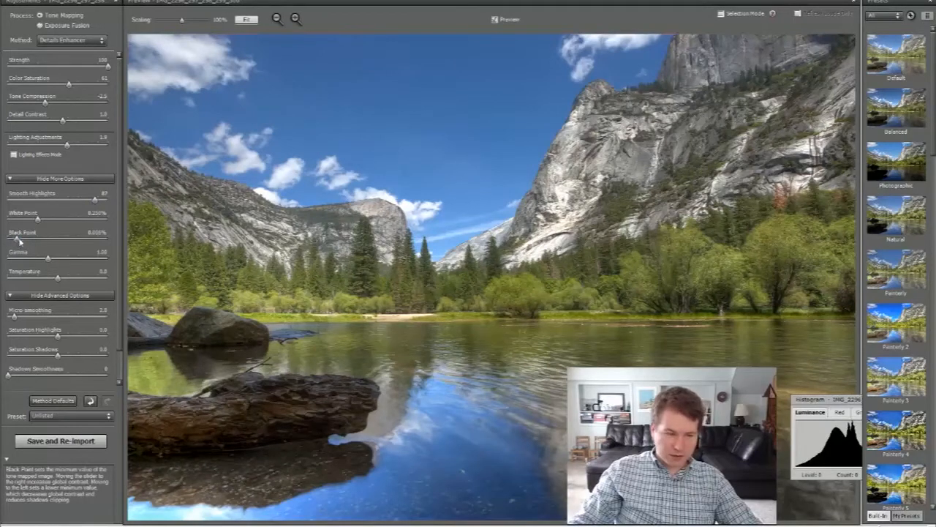
click(19, 240)
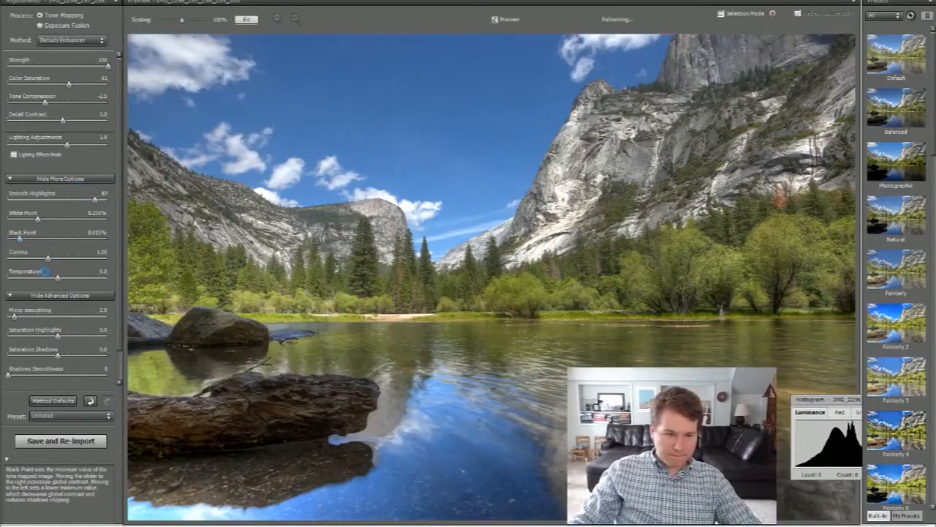
drag(118, 329, 114, 297)
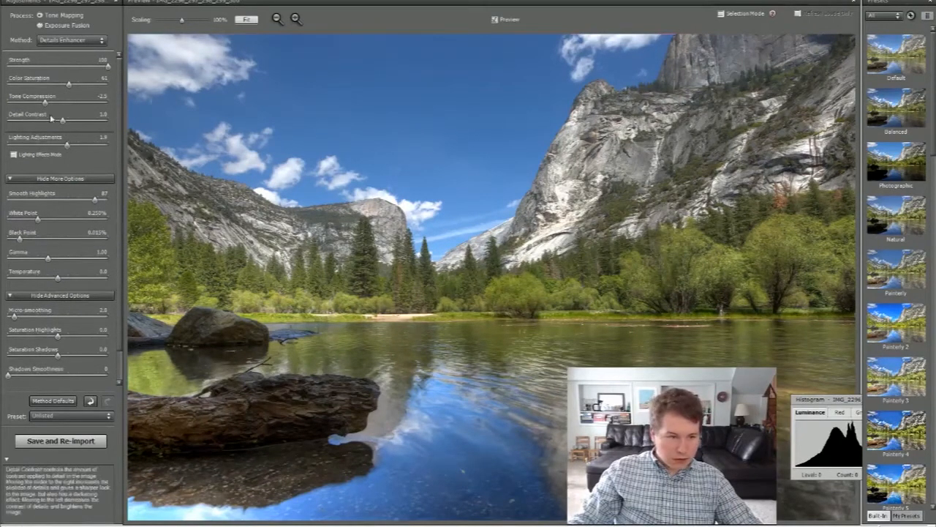
Step: Refine Tone Compression to -2.1 and set Smooth Highlights to 54
drag(48, 105, 42, 104)
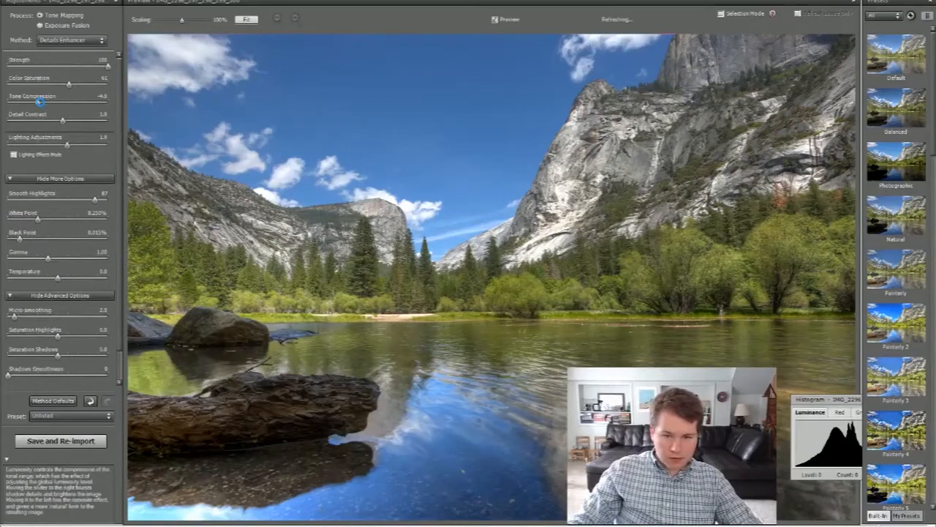
drag(35, 104, 48, 104)
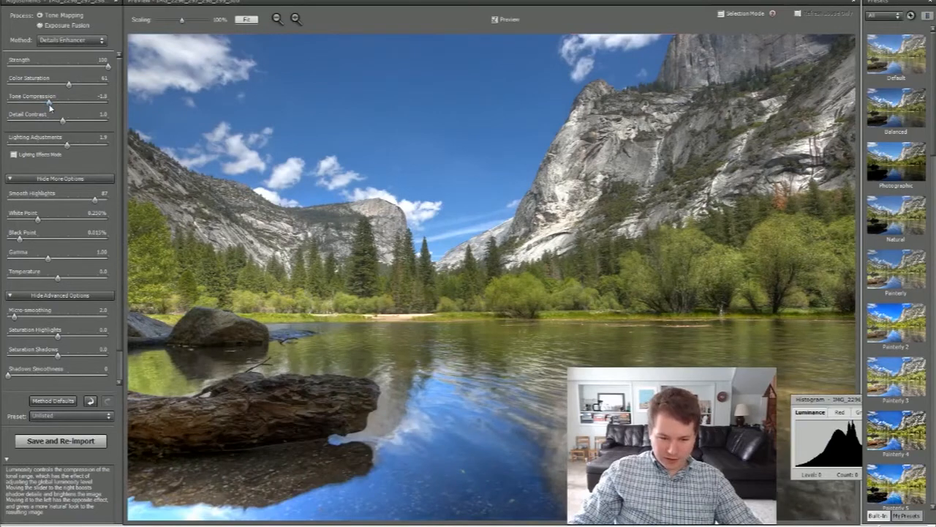
drag(50, 105, 45, 102)
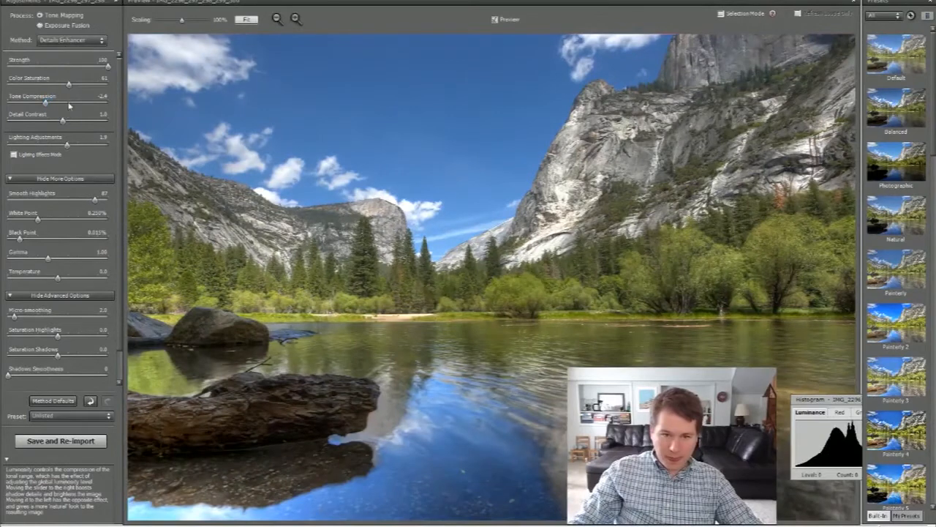
click(68, 103)
click(61, 197)
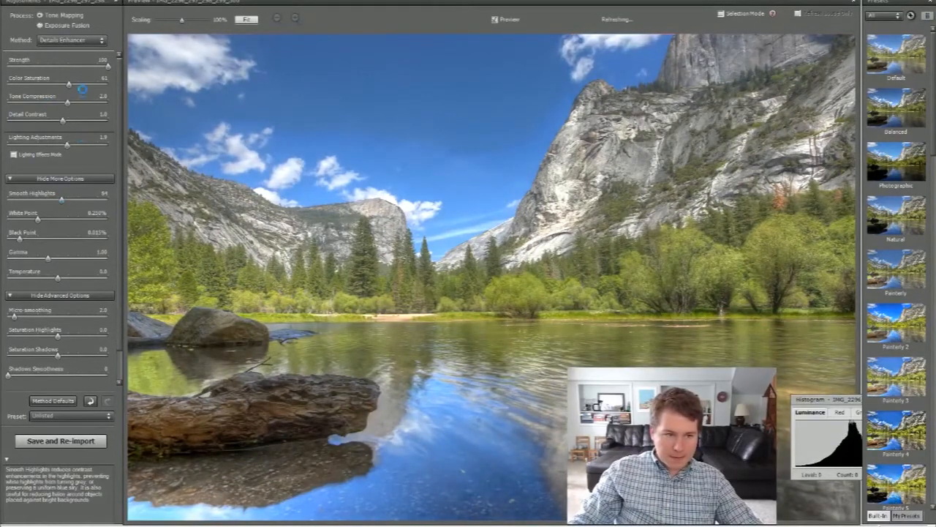
click(76, 101)
click(47, 103)
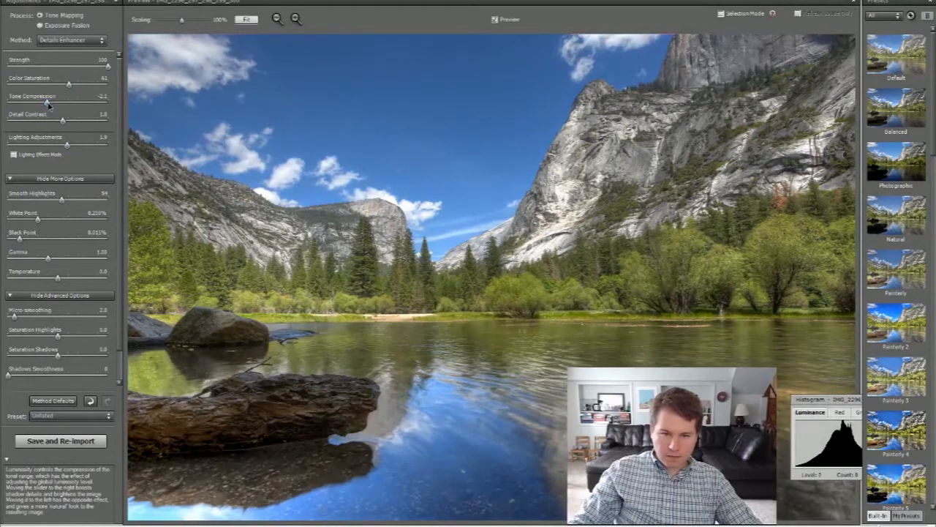
Step: Raise Color Saturation to 64, test both Lighting Adjustments directions, and settle it just under 4.0
drag(68, 86, 71, 85)
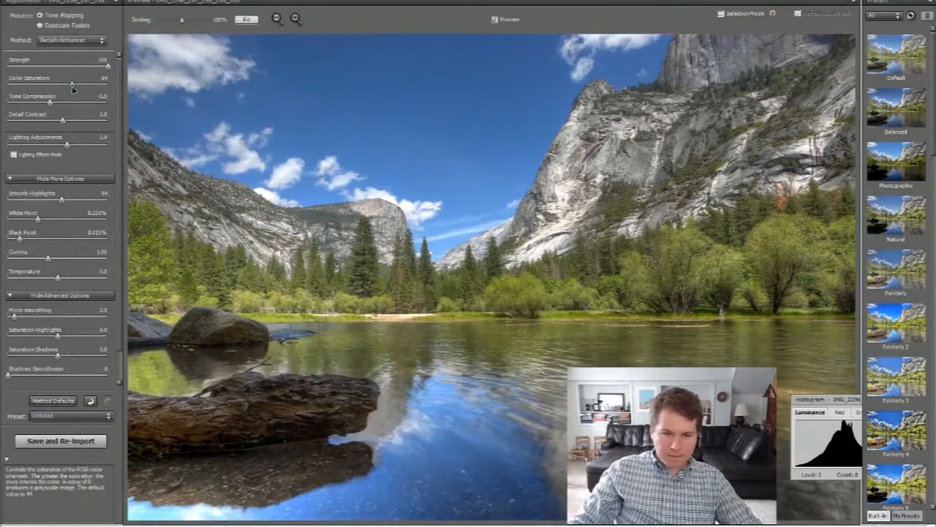
click(71, 147)
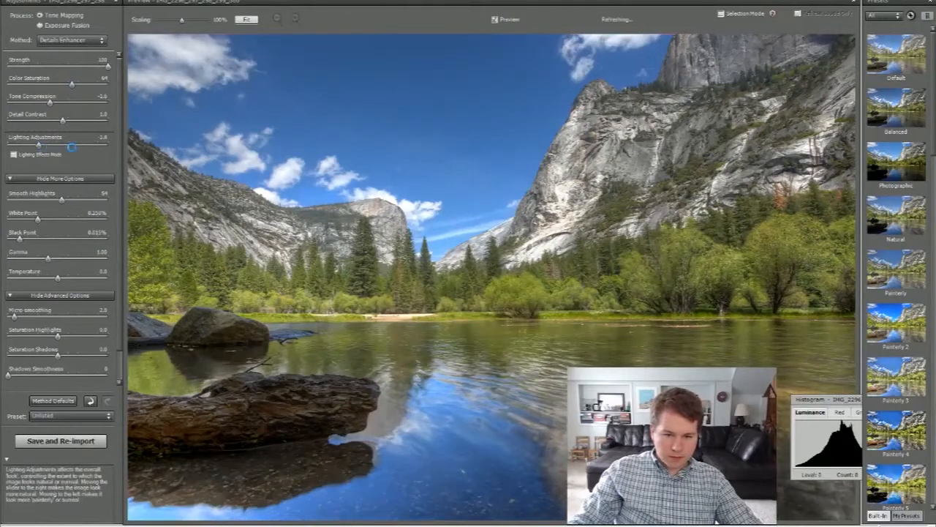
click(78, 146)
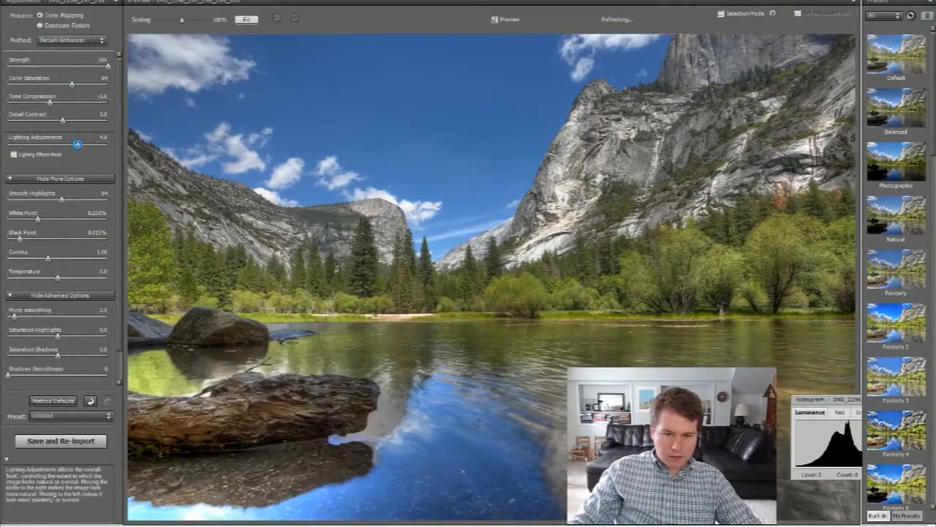
click(76, 146)
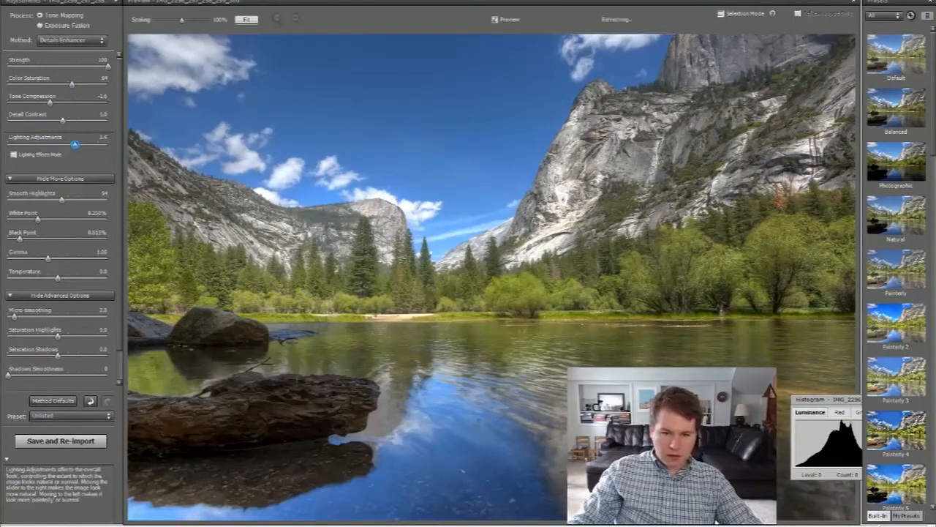
Step: Save and re-import the tone-mapped image, and switch to Lightroom
click(84, 442)
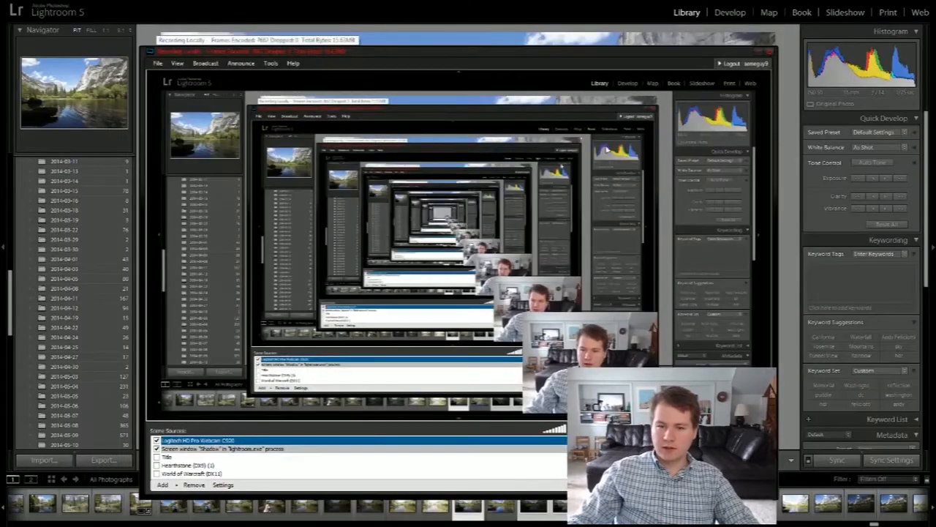
key(alt+Tab)
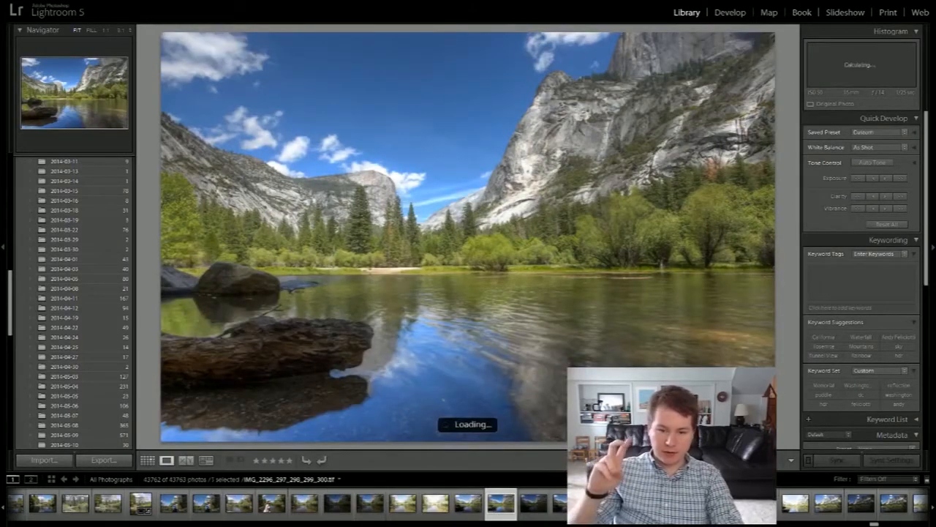
Step: Compare the tone-mapped TIFF with the original IMG_2296.CR2 exposure, both at full view and zoomed to 1:1
key(Left)
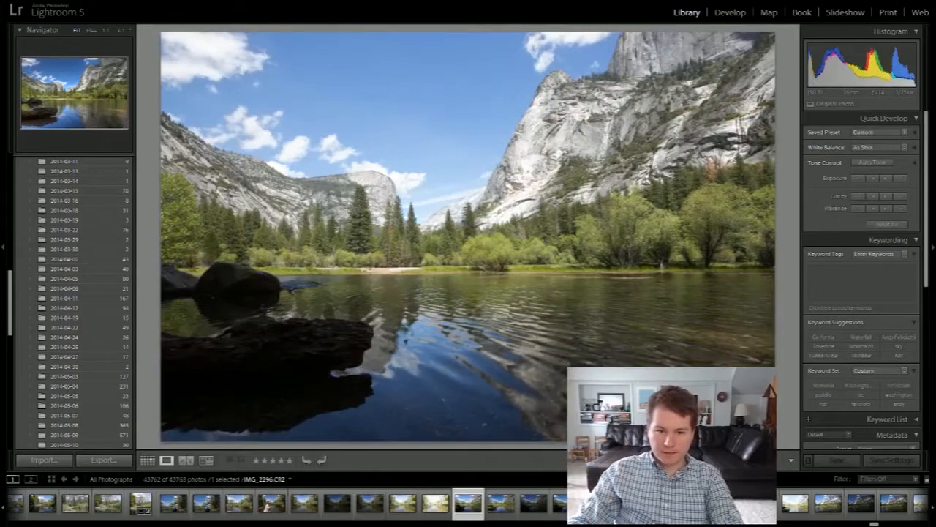
key(Left)
key(Right)
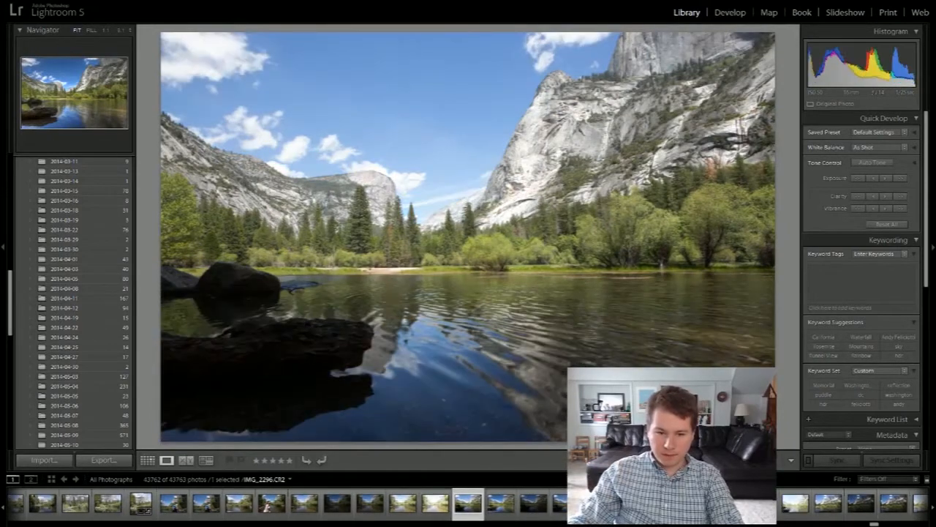
key(Left)
key(Right)
key(Right)
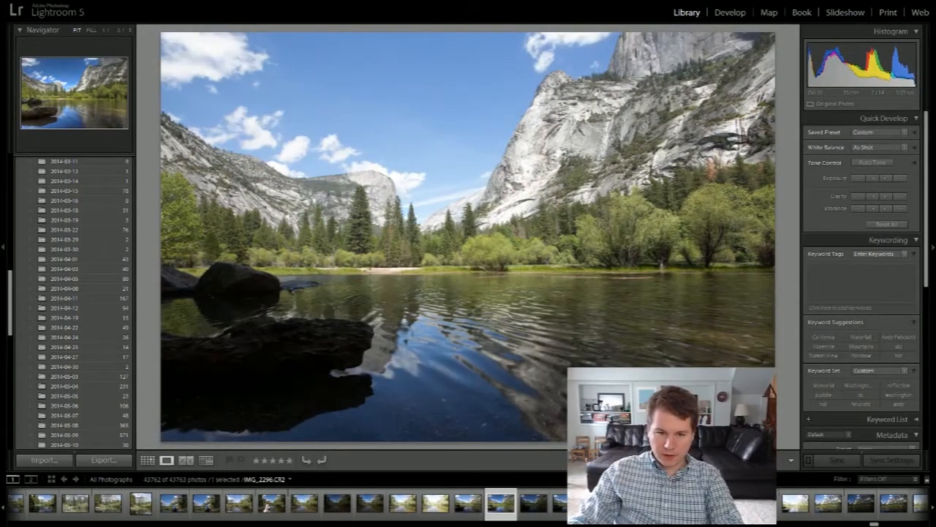
key(Left)
key(Right)
key(Left)
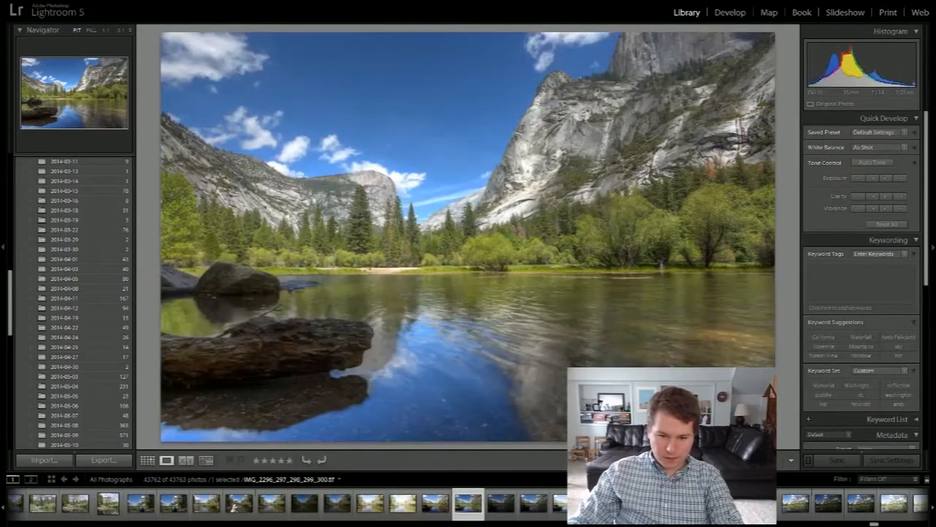
key(Right)
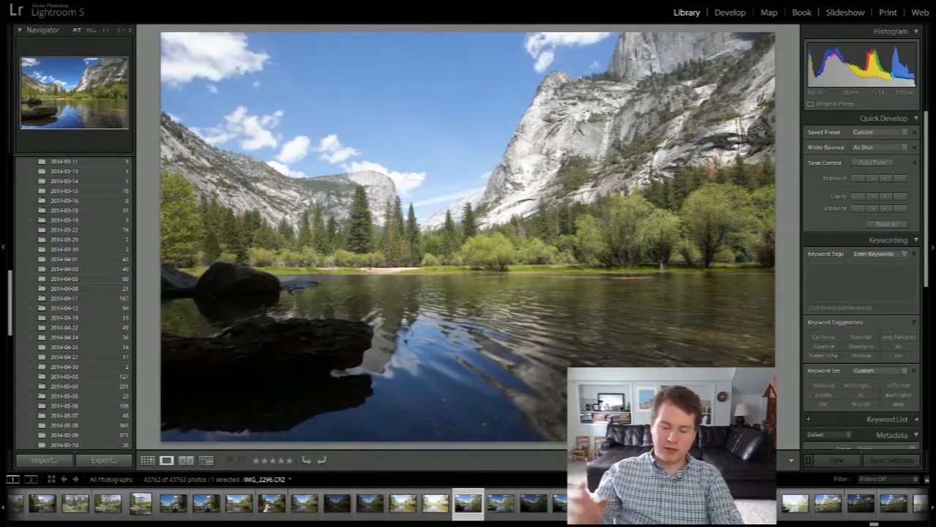
key(Left)
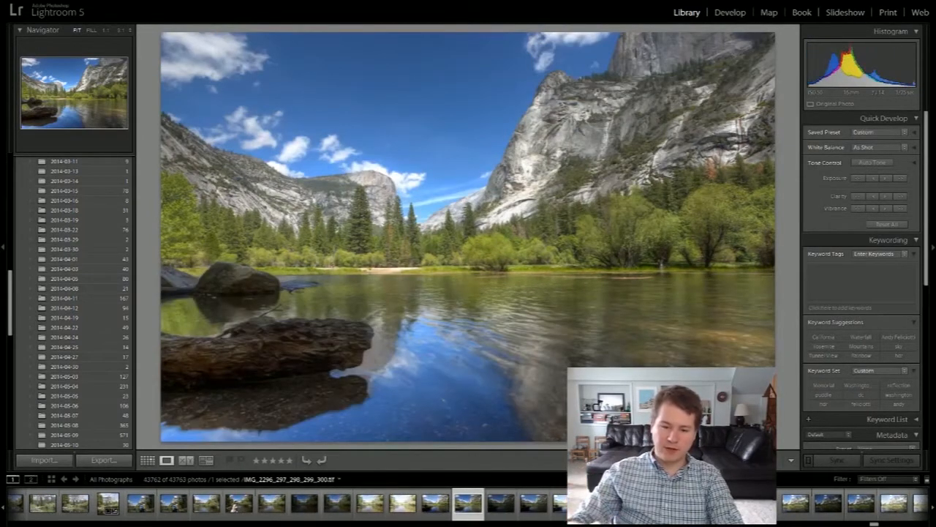
key(Right)
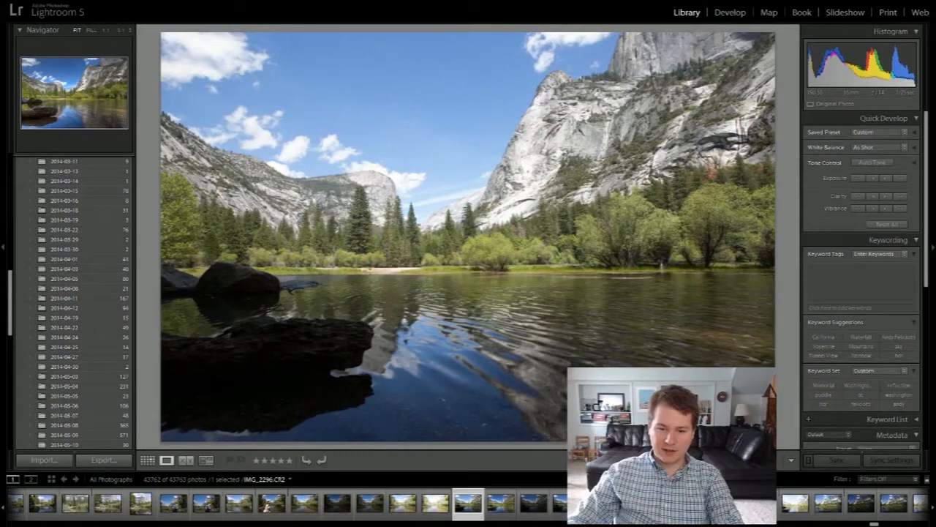
key(z)
key(Right)
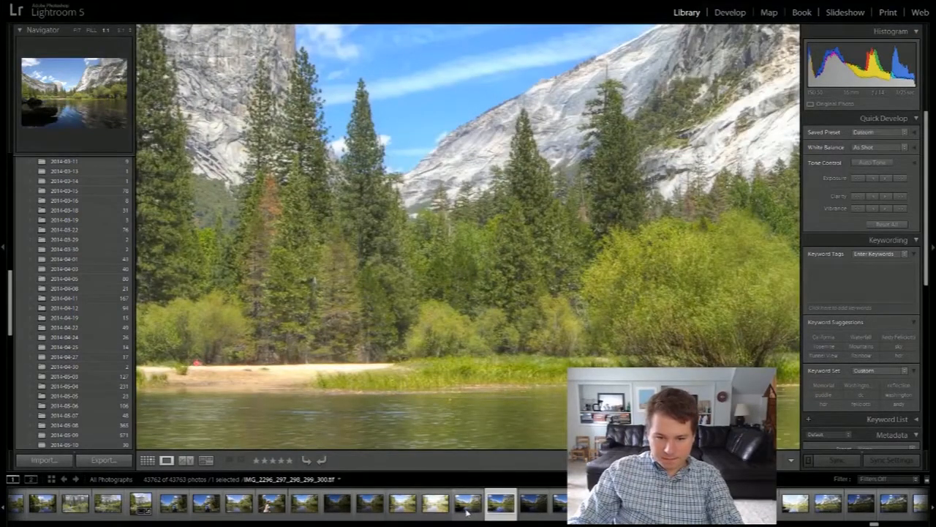
Step: Return to IMG_2296.CR2 at fitted view and open it in the Develop module
click(468, 505)
click(462, 277)
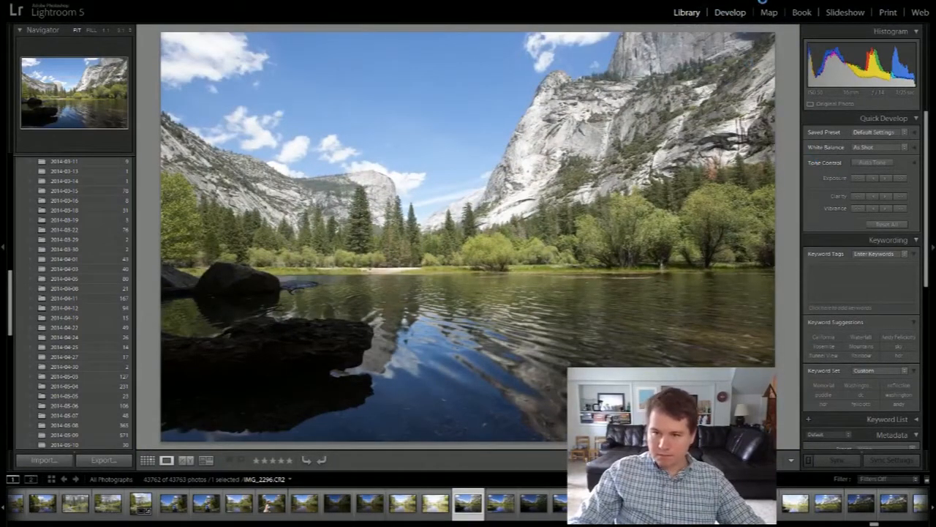
click(733, 13)
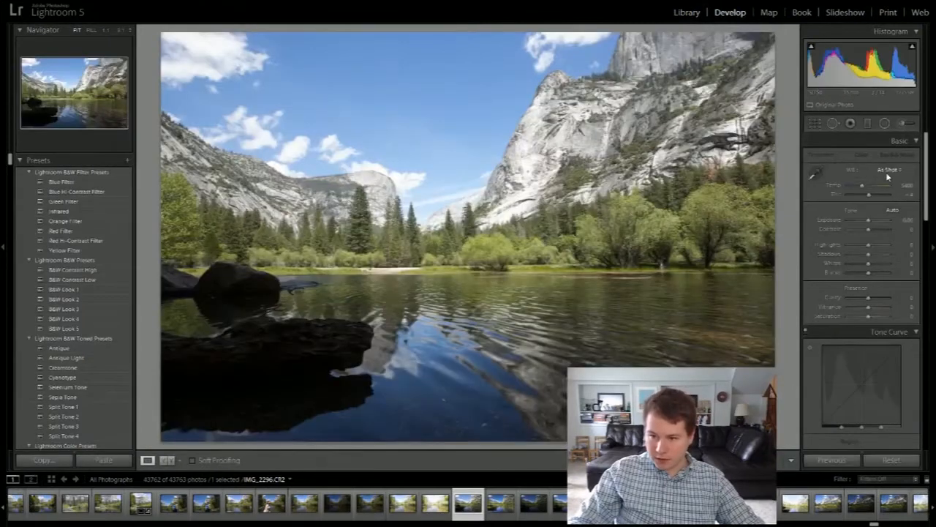
Step: Try the Auto white balance on IMG_2296.CR2 and restore it to As Shot
click(888, 171)
click(853, 191)
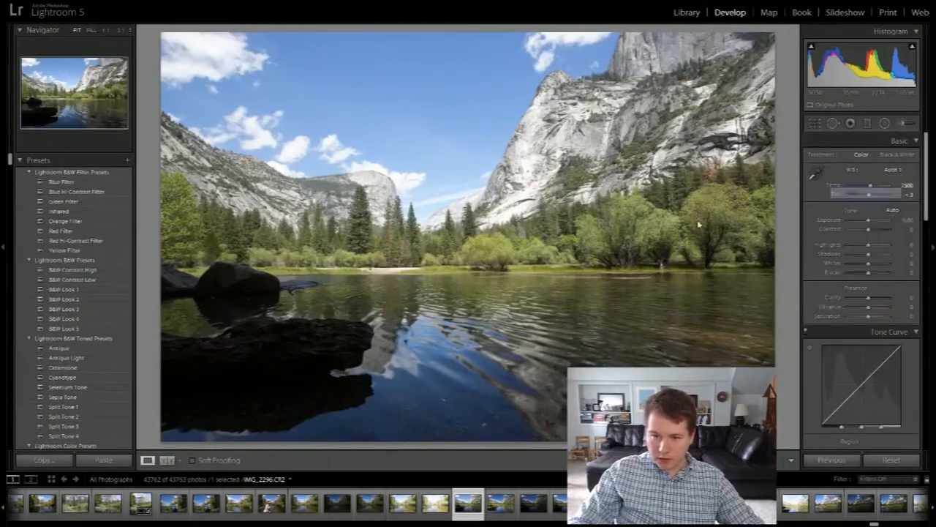
click(890, 169)
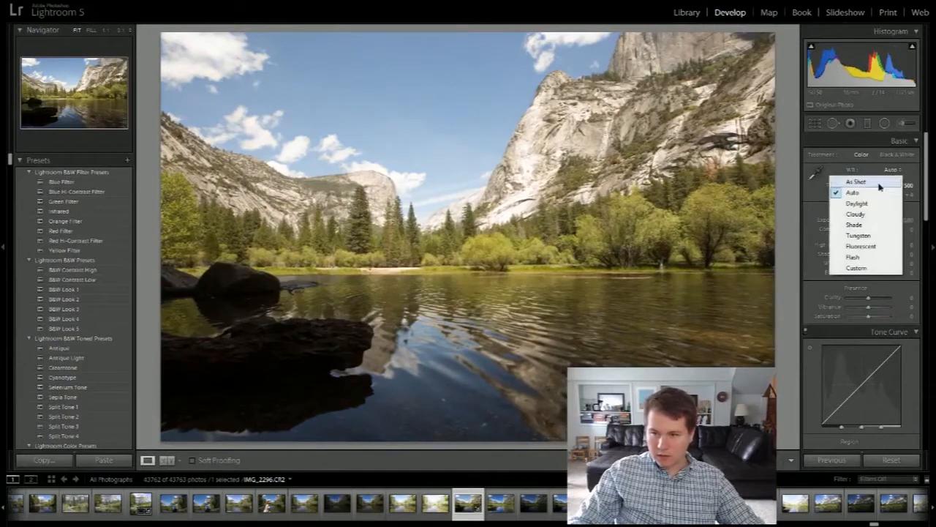
click(857, 183)
Step: Apply Auto tone to IMG_2296.CR2 and set Clarity to +17 and Vibrance to +36
click(893, 210)
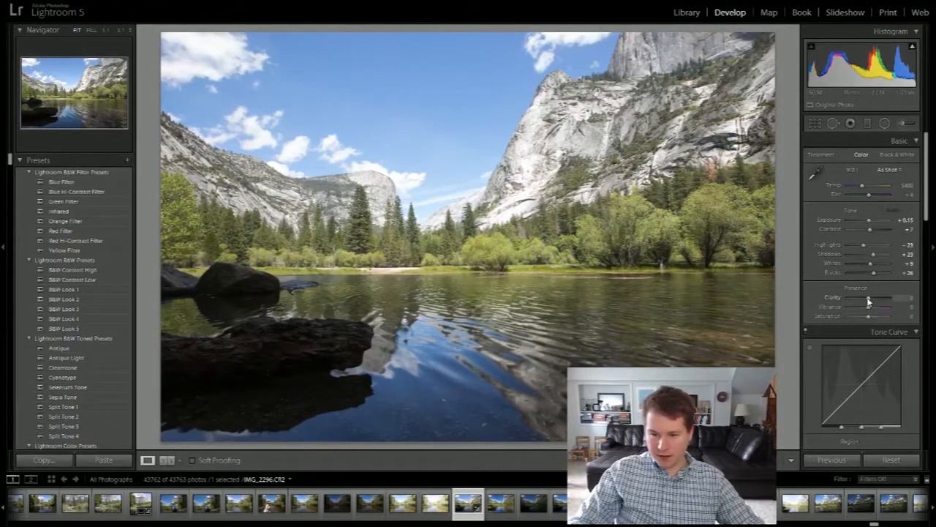
drag(868, 301, 877, 310)
Step: Set the tone curve's Highlights to -13, Lights to -7, Darks to +5 and Shadows to -3, and reduce Contrast to +5
scroll(902, 299, down, 3)
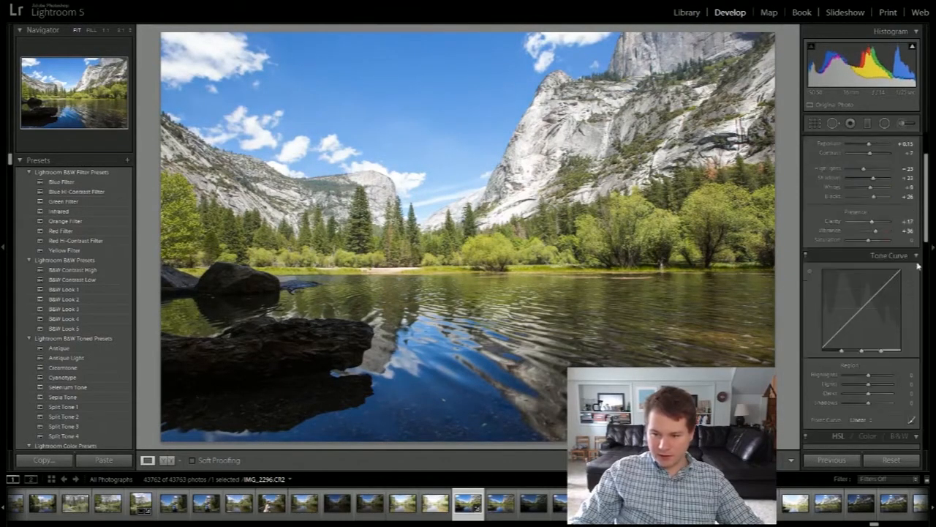
drag(869, 377, 871, 398)
double_click(861, 377)
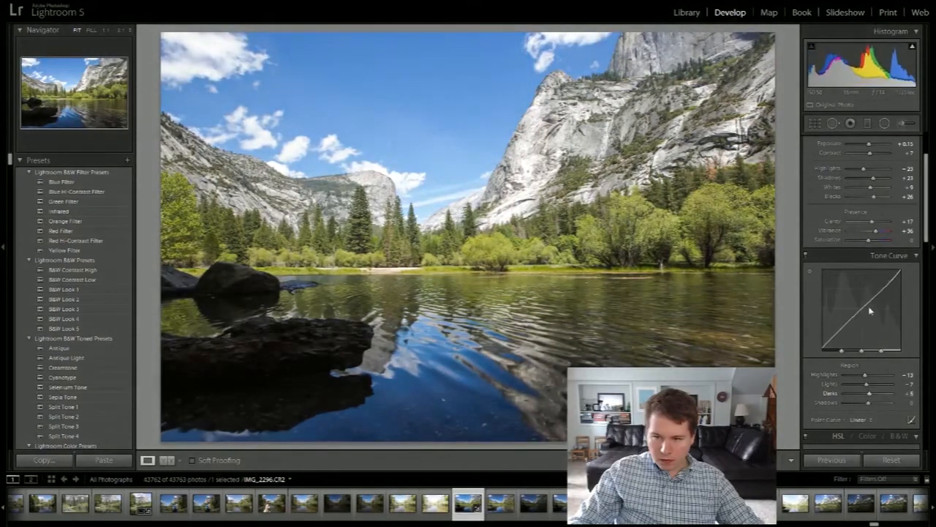
mouse_move(871, 154)
mouse_down()
mouse_move(860, 154)
mouse_move(870, 153)
mouse_up()
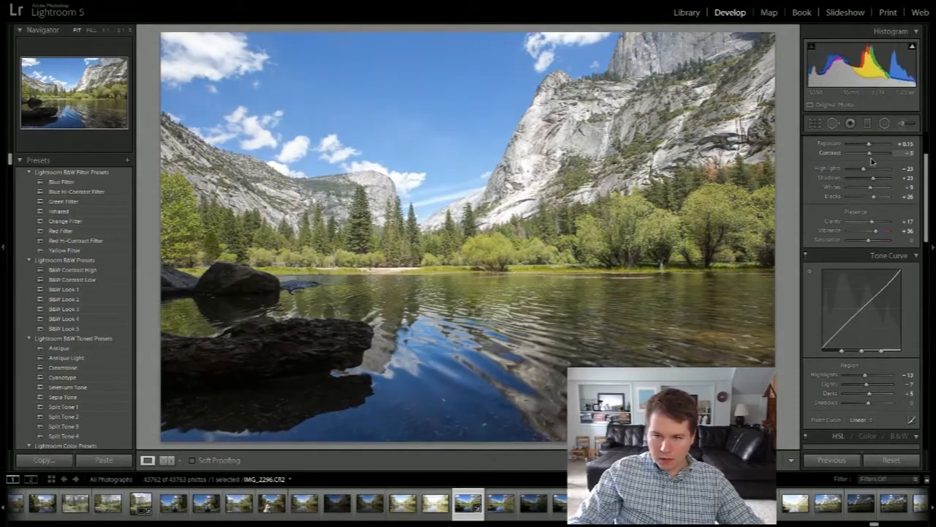
scroll(870, 401, down, 2)
drag(869, 326, 868, 333)
Step: Raise sharpening, set luminance noise reduction to 29 with Detail 100, and add a Highlight Priority vignette of -17
scroll(869, 338, down, 10)
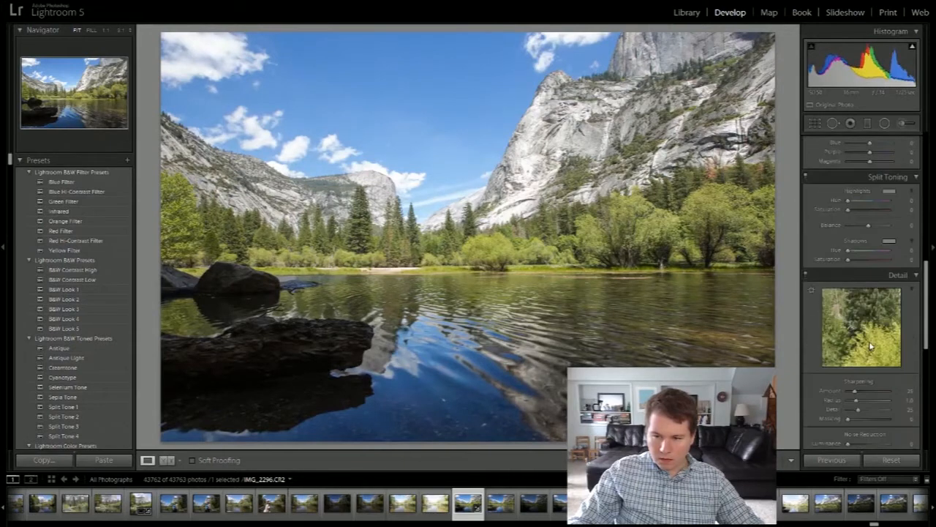
click(849, 399)
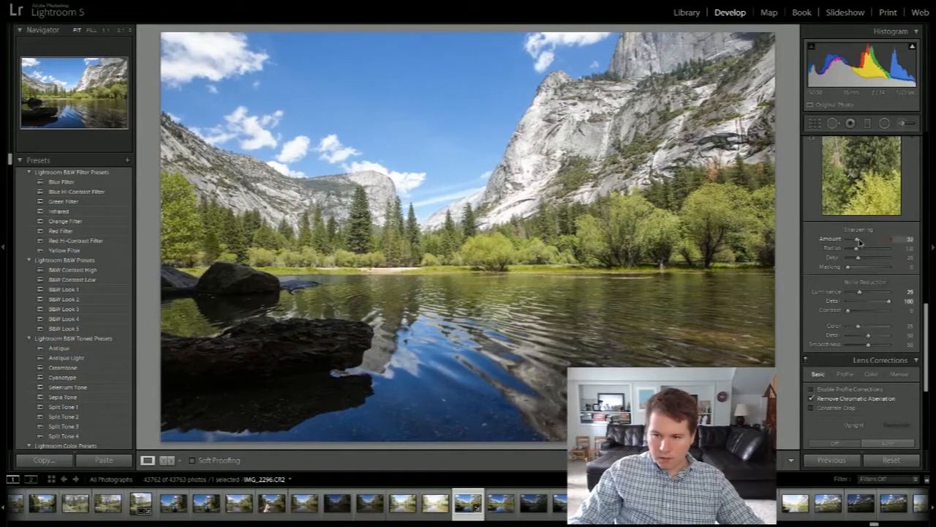
scroll(853, 334, down, 5)
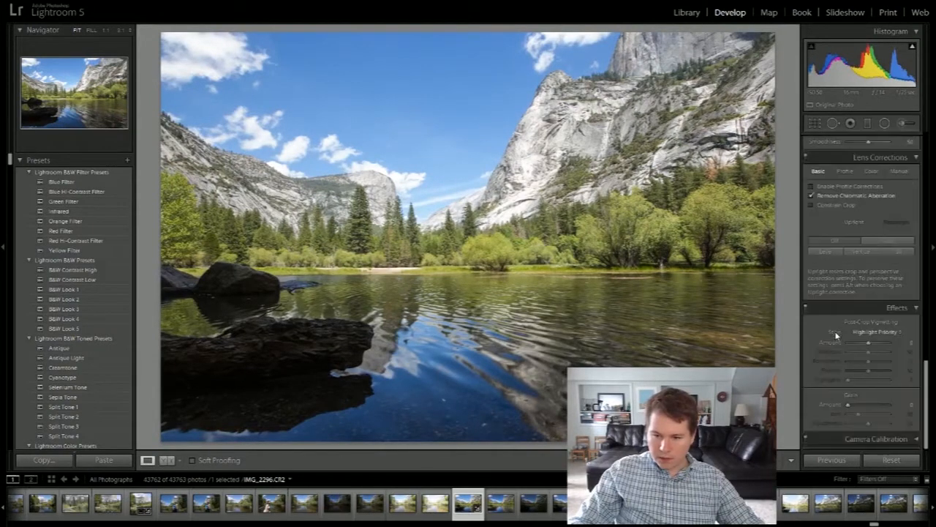
drag(869, 346, 866, 347)
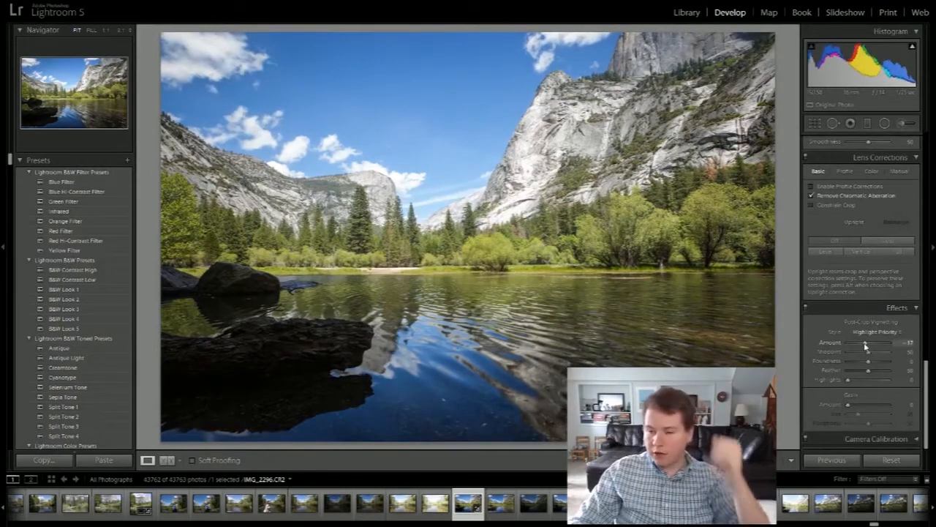
Step: Review the develop adjustments and compare the edited IMG_2296.CR2 with the HDR TIFF
scroll(849, 287, up, 4)
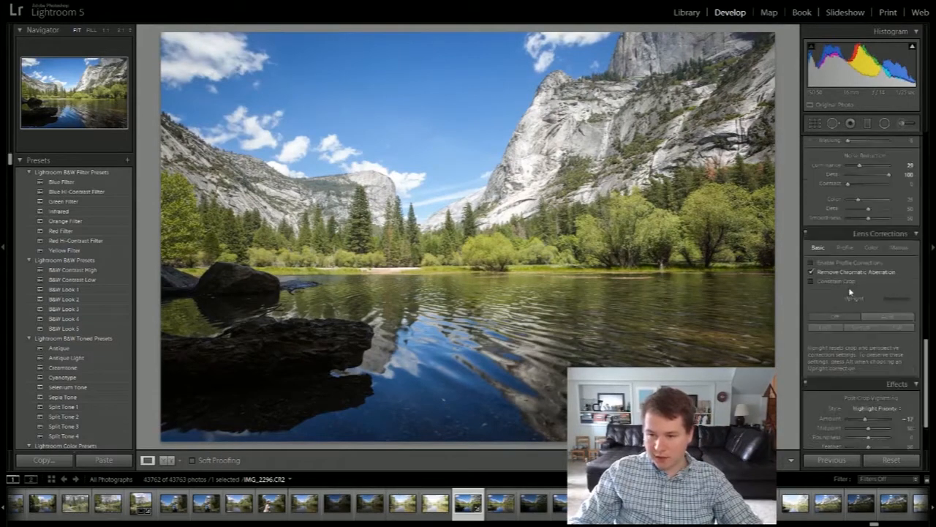
scroll(849, 278, up, 6)
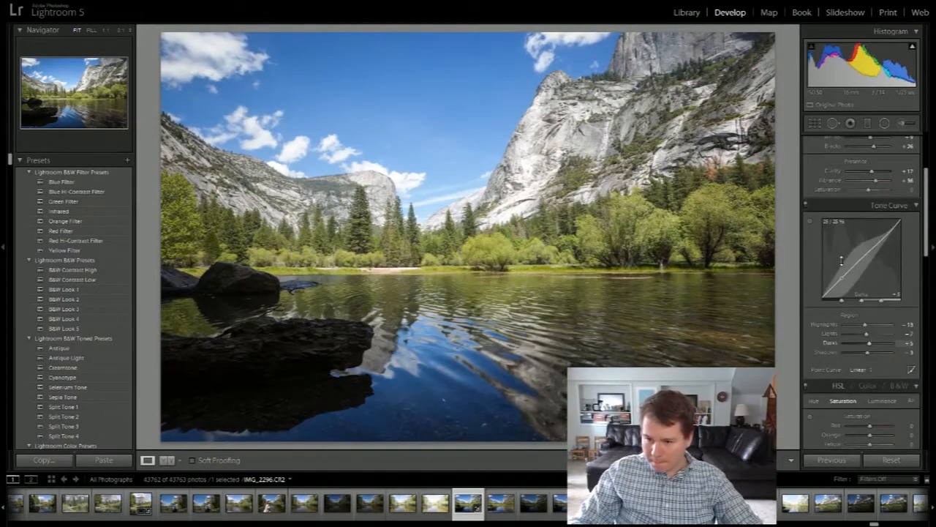
scroll(884, 292, down, 3)
scroll(870, 335, down, 3)
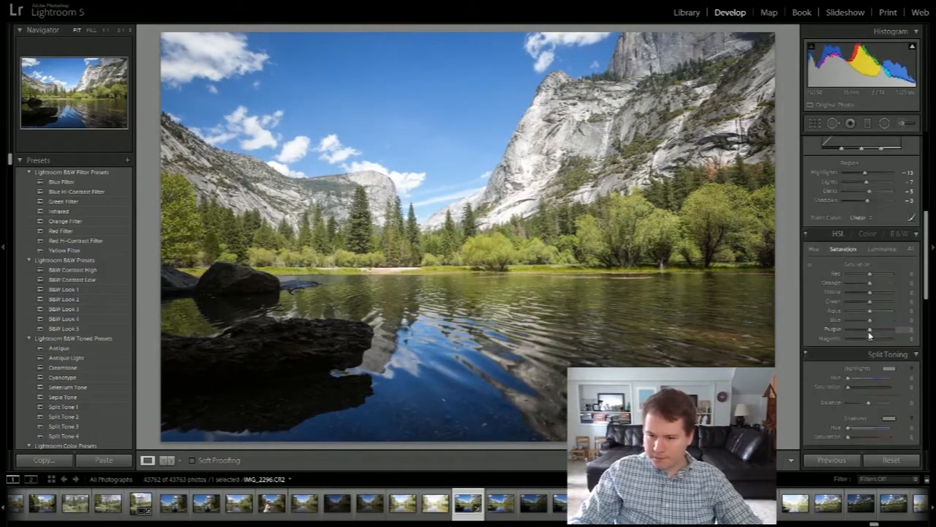
scroll(851, 228, up, 8)
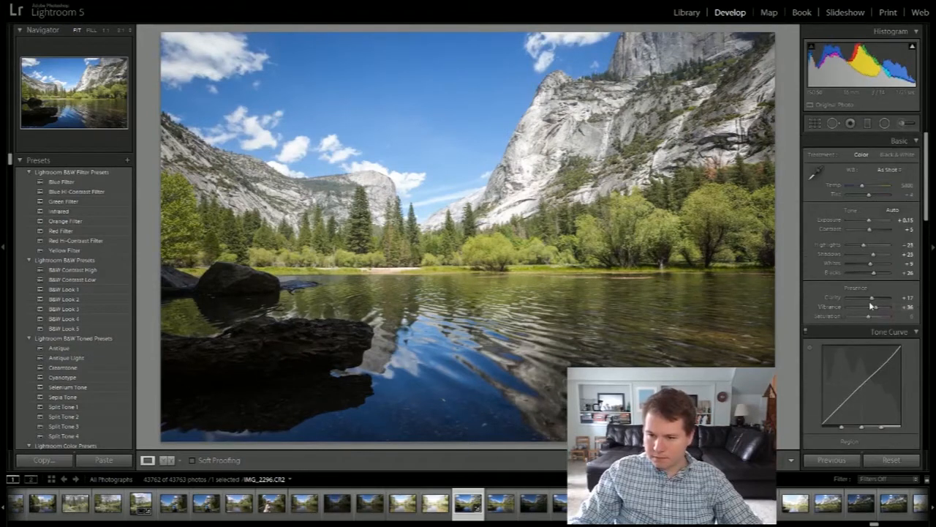
click(500, 503)
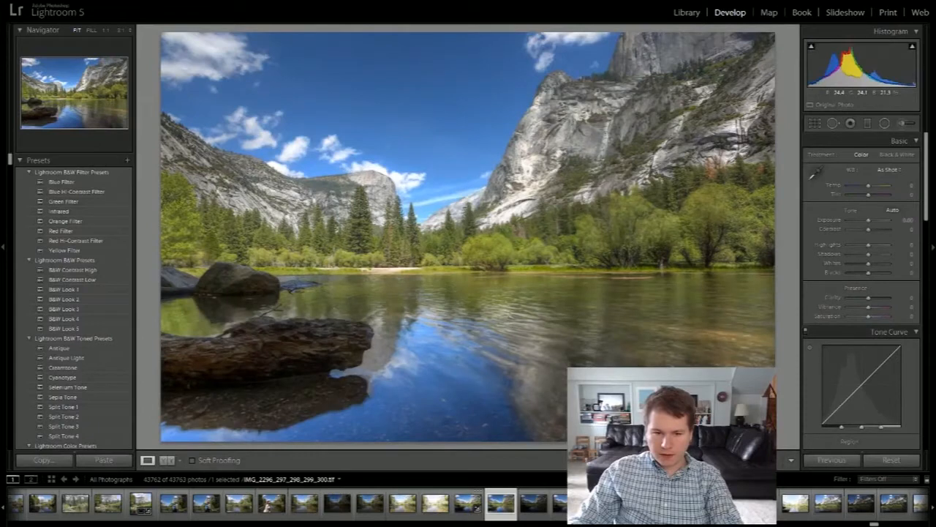
key(Left)
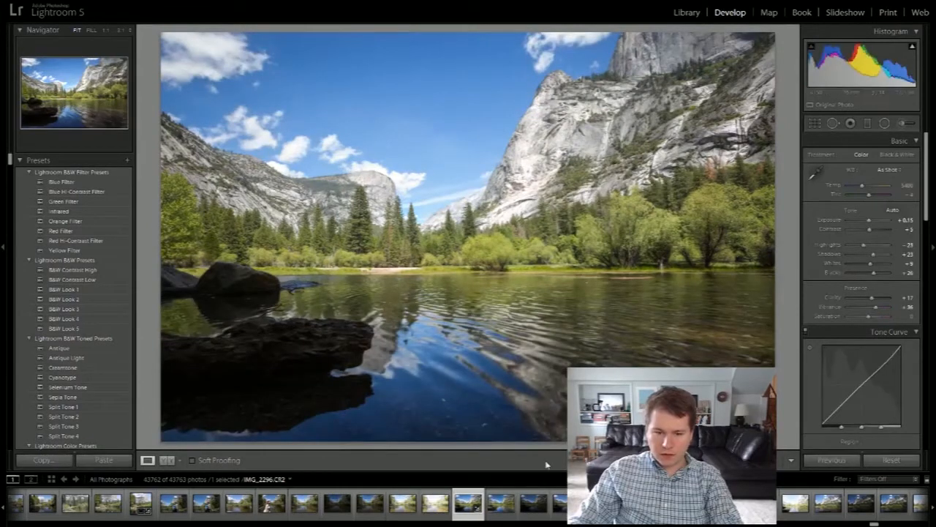
Step: Select IMG_2296.CR2 together with the HDR TIFF and open both as layers in Photoshop
ctrl+click(500, 503)
right_click(499, 508)
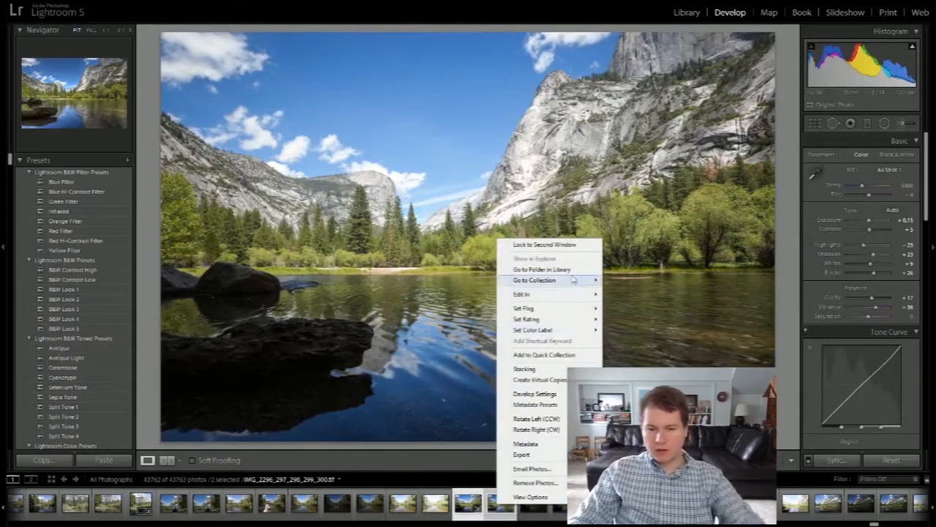
mouse_move(556, 296)
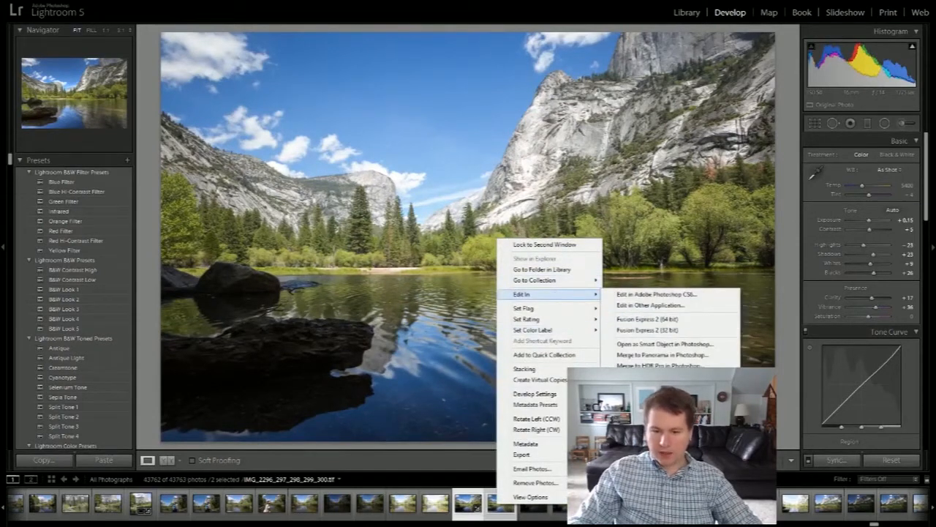
click(660, 376)
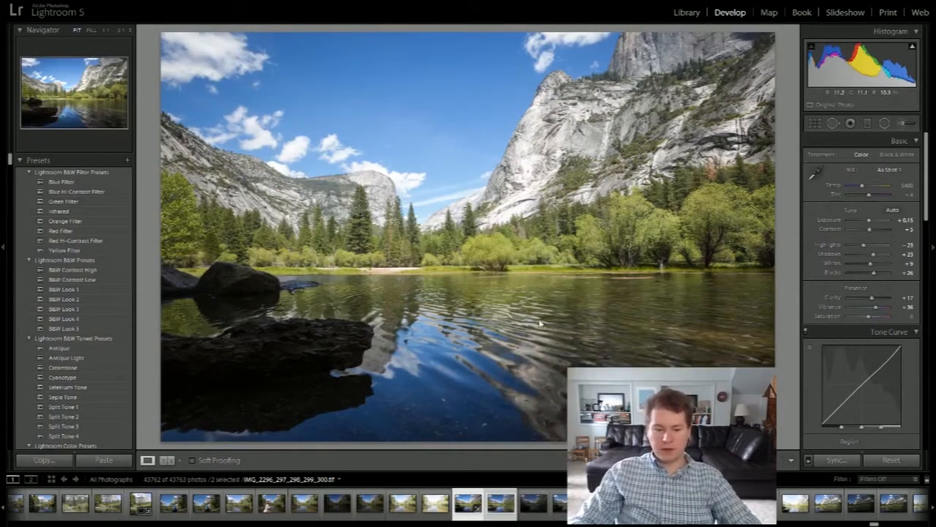
click(513, 273)
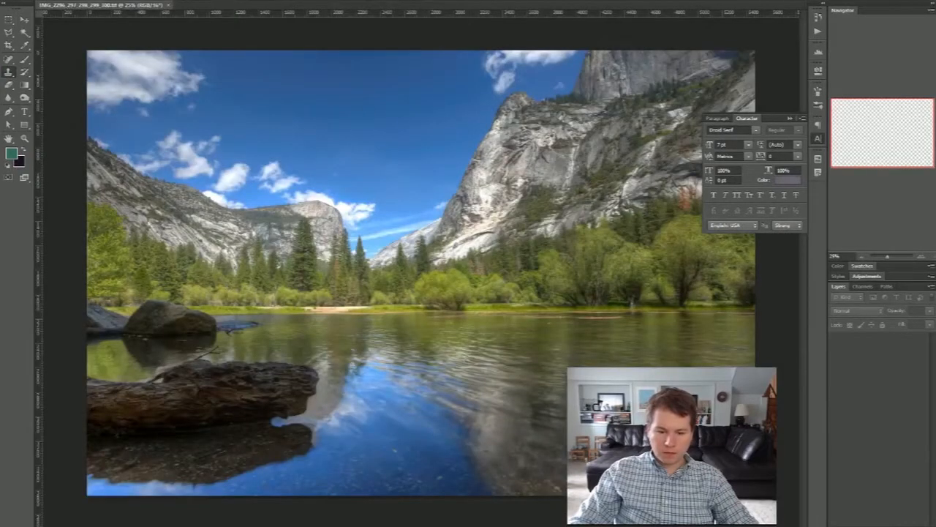
key(alt+Tab)
drag(592, 363, 270, 361)
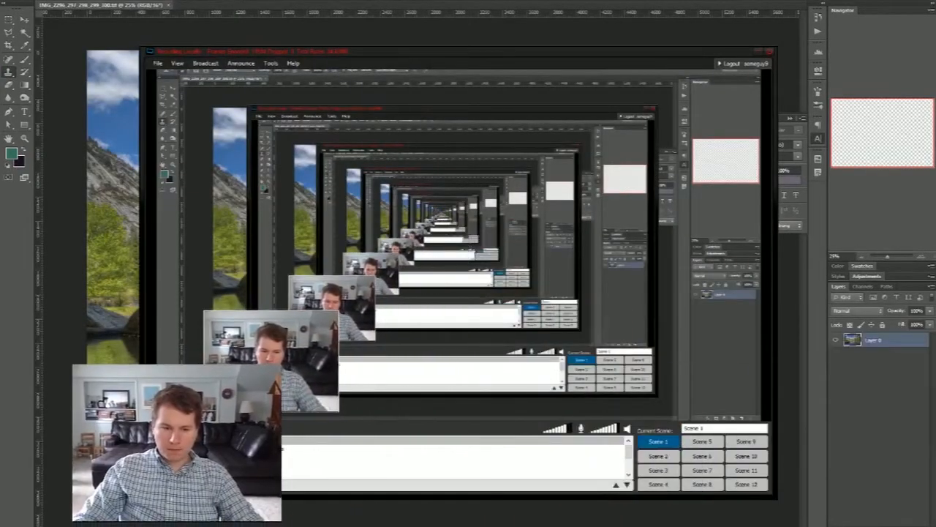
click(526, 11)
click(397, 524)
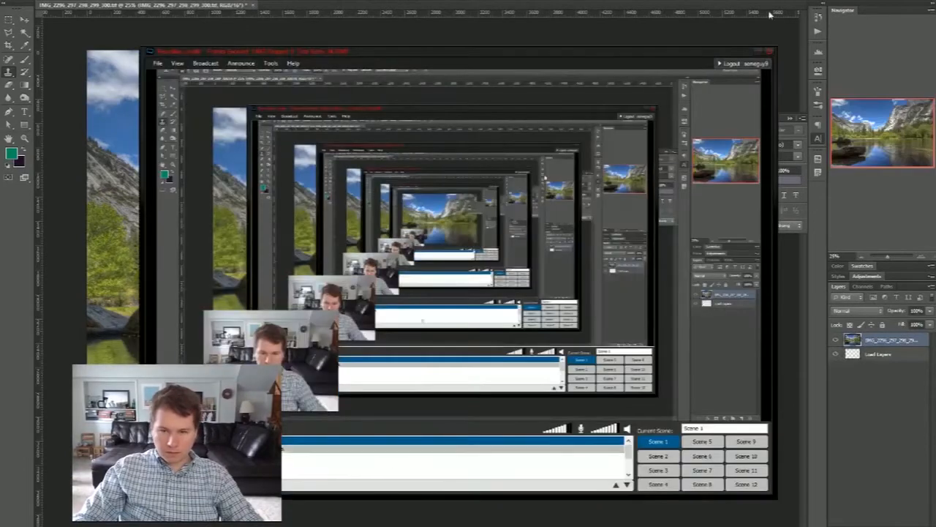
click(770, 15)
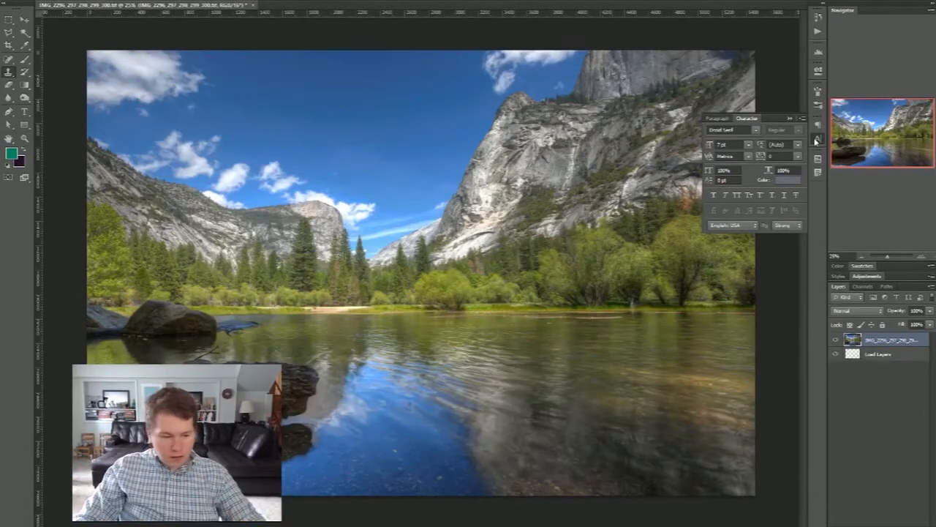
key(ctrl+shift+a)
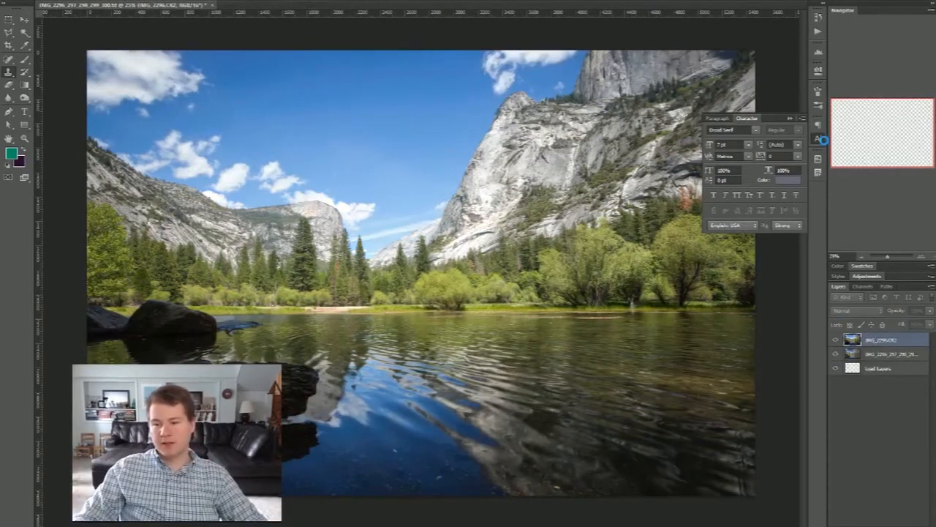
Step: Auto-align the IMG_2296.CR2 and HDR TIFF layers using the Auto projection
shift+click(863, 353)
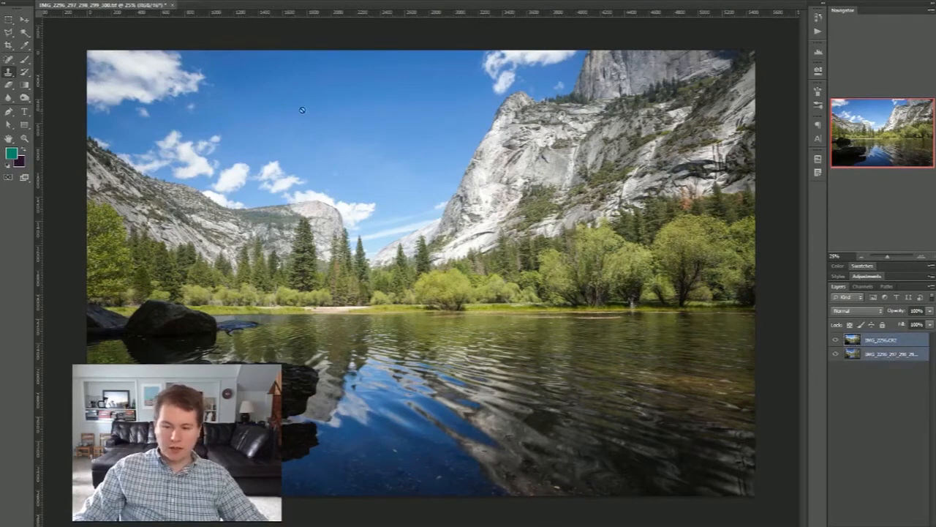
click(62, 0)
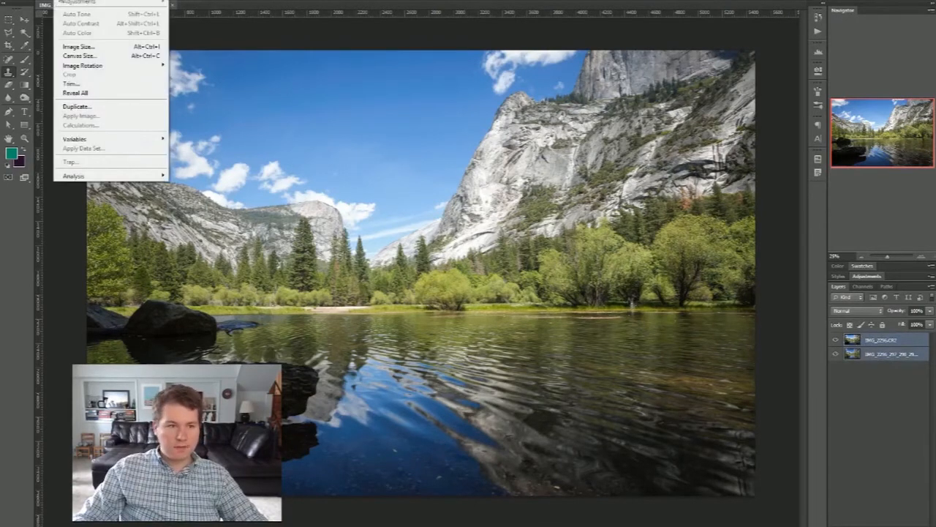
mouse_move(88, 0)
key(alt+e)
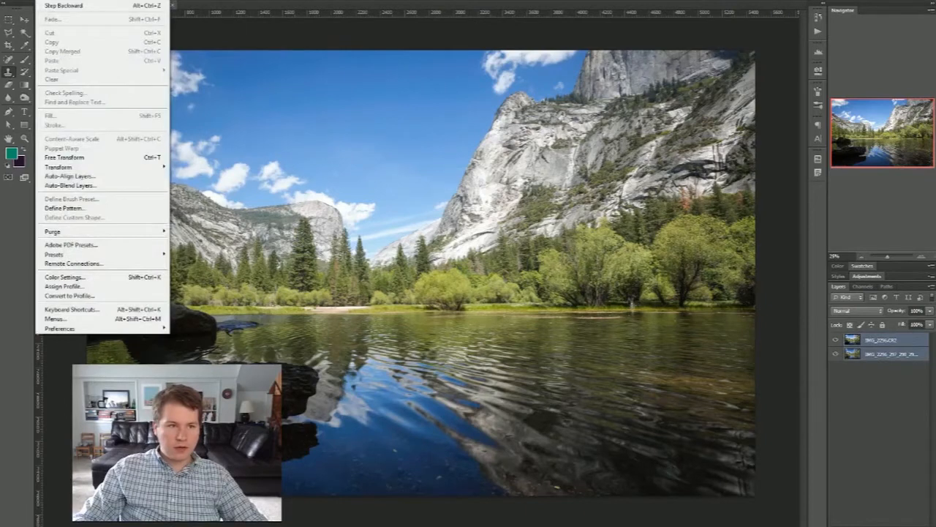
click(107, 177)
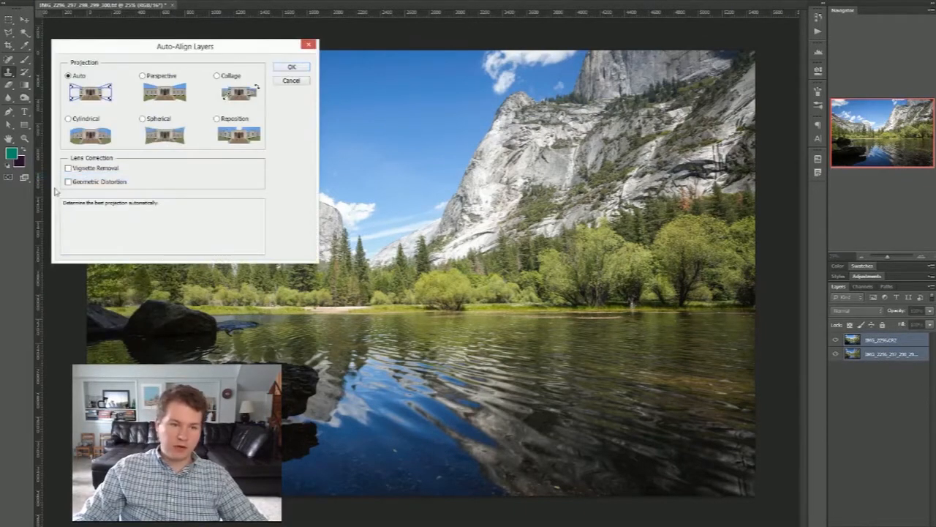
click(292, 67)
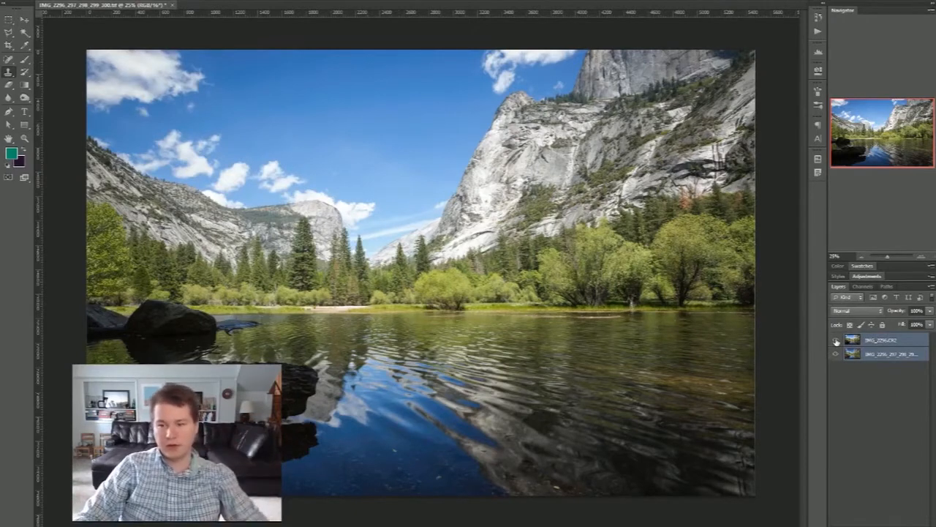
Step: Compare the aligned IMG_2296.CR2 layer with the HDR layer beneath it by repeatedly hiding and showing it
click(836, 341)
click(836, 342)
click(836, 342)
click(835, 342)
click(836, 342)
click(835, 342)
click(835, 342)
click(835, 342)
click(835, 342)
click(835, 342)
click(835, 342)
Step: Place the HDR layer above IMG_2296.CR2, add a white layer mask to it and activate the Brush tool
drag(880, 356, 880, 338)
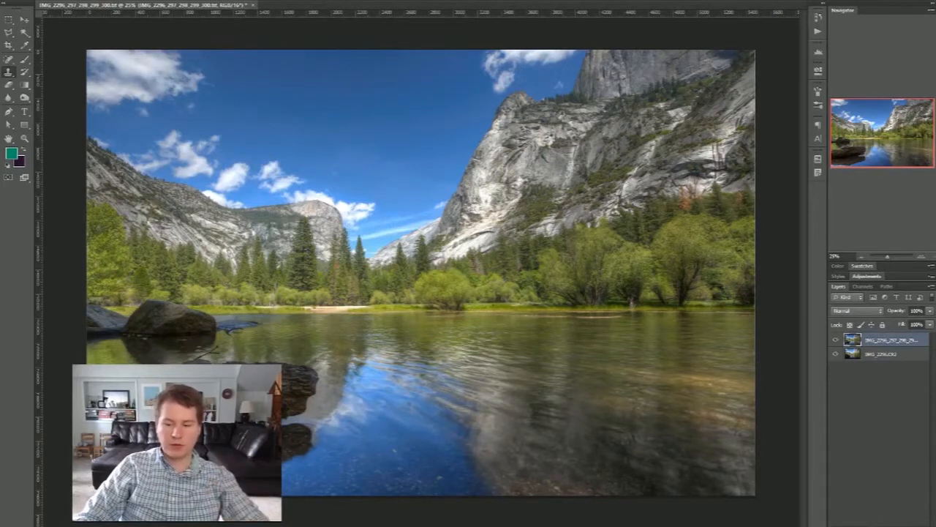
click(870, 524)
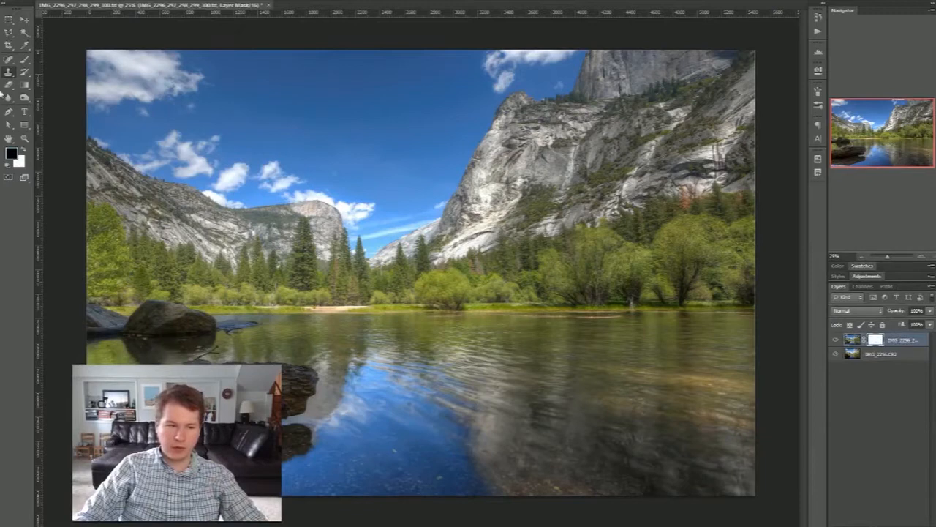
click(24, 60)
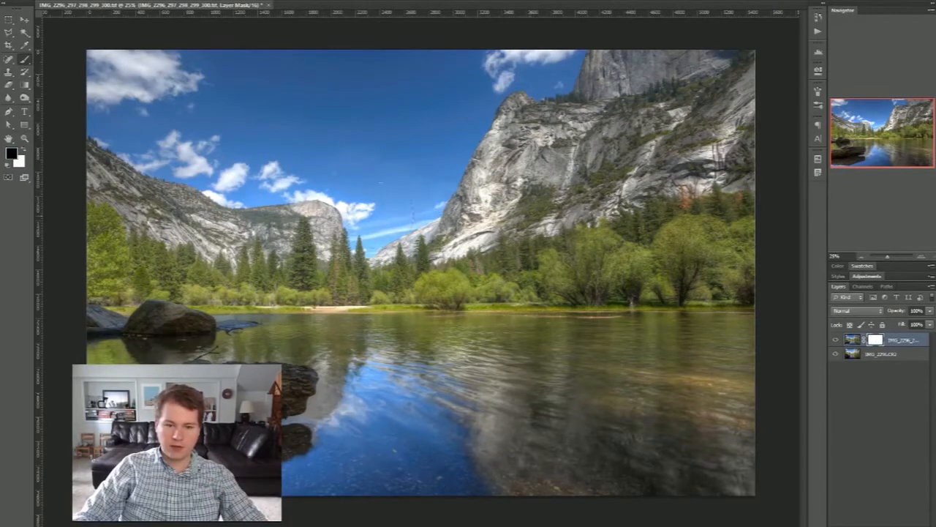
drag(318, 155, 402, 145)
key(ctrl+z)
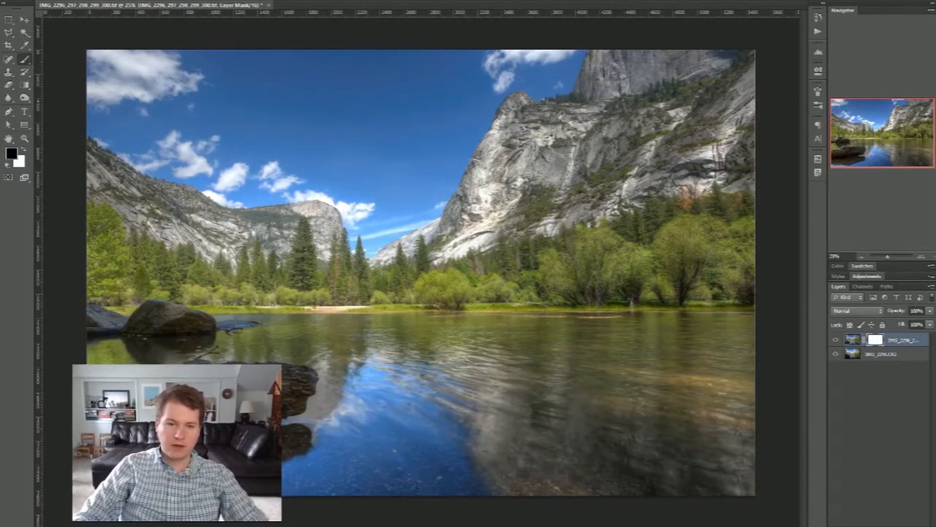
mouse_move(447, 212)
mouse_down()
mouse_move(476, 216)
mouse_move(512, 256)
mouse_move(525, 65)
mouse_move(359, 425)
mouse_move(74, 436)
mouse_move(386, 48)
mouse_move(121, 169)
mouse_move(734, 251)
mouse_move(475, 23)
mouse_move(635, 373)
mouse_move(675, 413)
mouse_up()
key(ctrl+z)
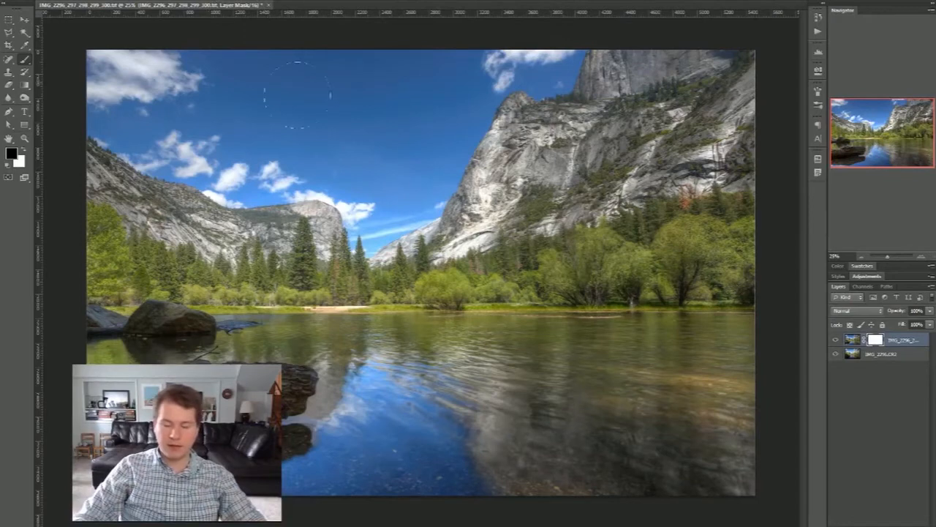
Step: Compare the unpainted HDR layer with the original exposure beneath it by hiding and showing the HDR
click(836, 340)
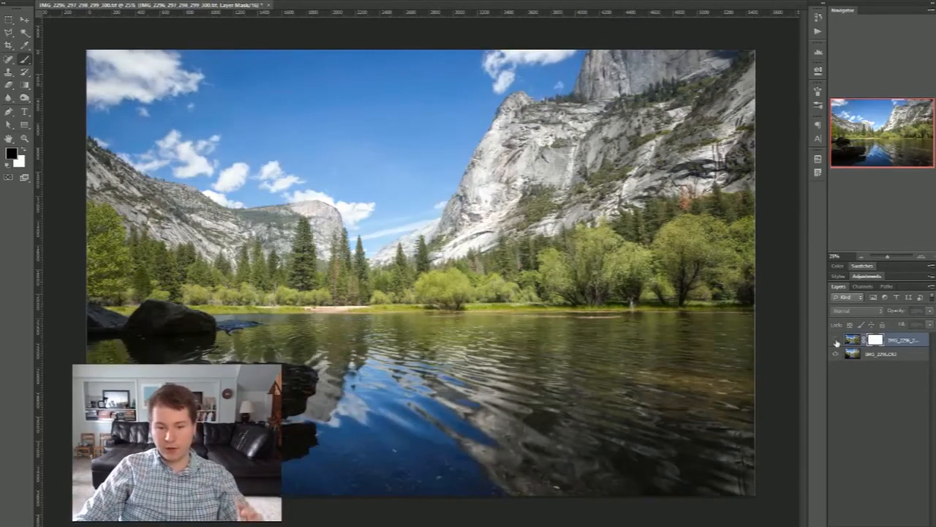
click(836, 340)
click(837, 341)
click(836, 341)
click(836, 342)
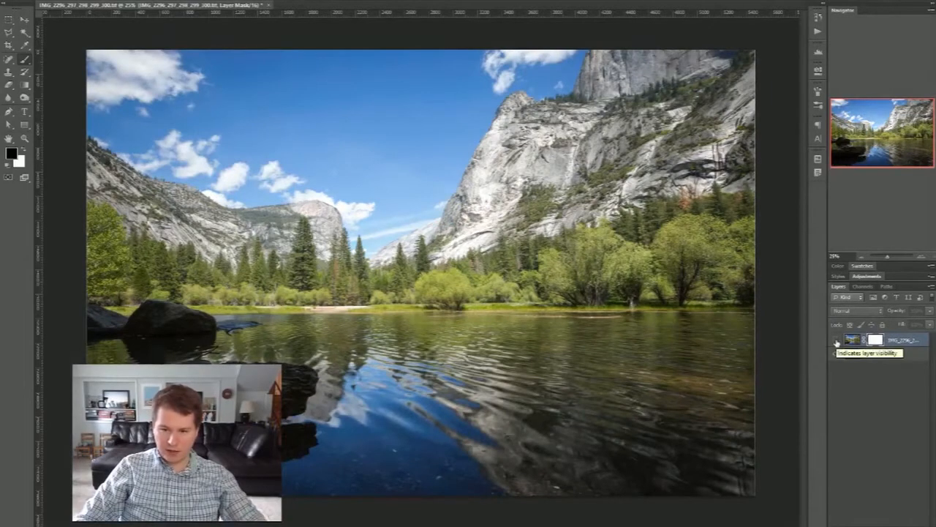
click(836, 342)
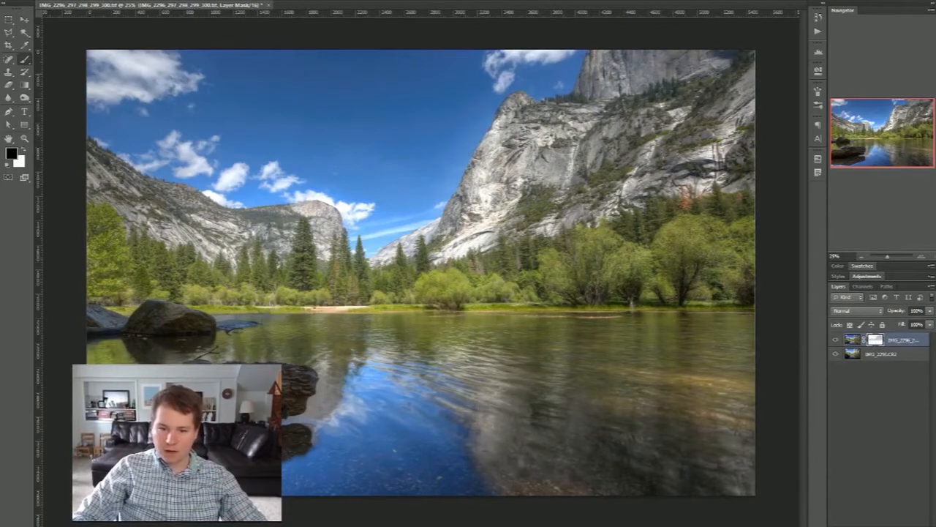
Step: Check the partially masked HDR layer against the original exposure, examining the water, mountains and trees
click(836, 340)
click(836, 340)
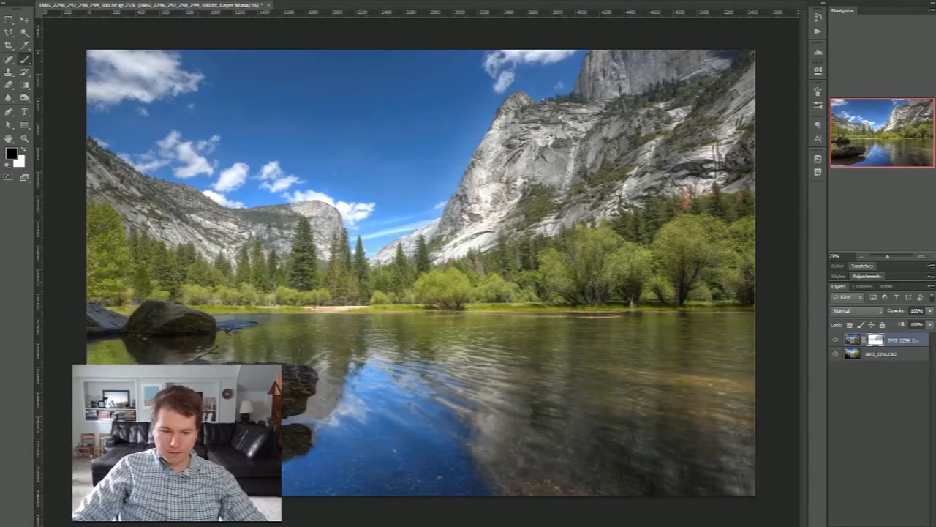
click(836, 341)
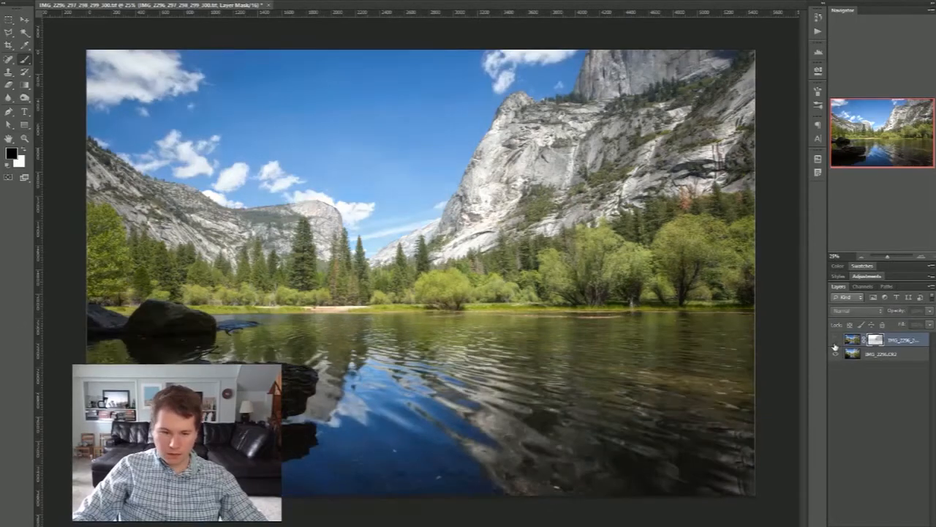
click(835, 341)
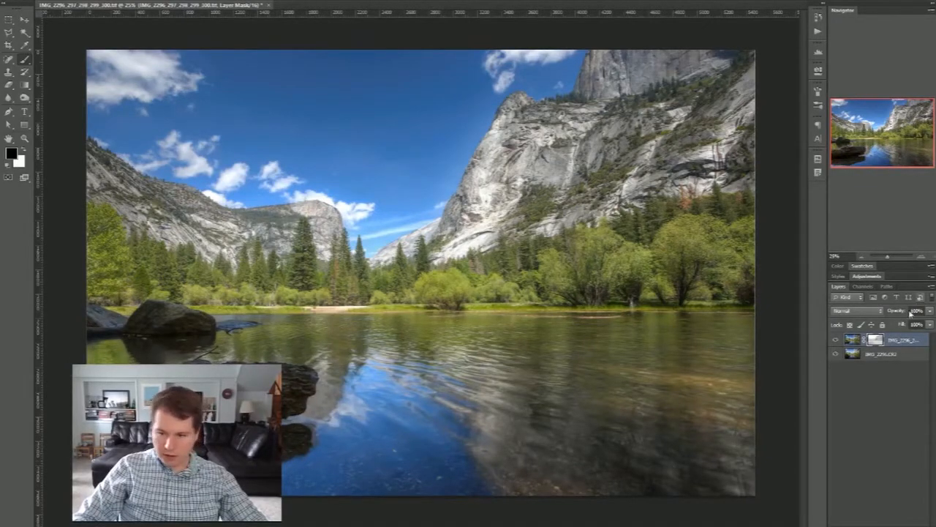
click(835, 340)
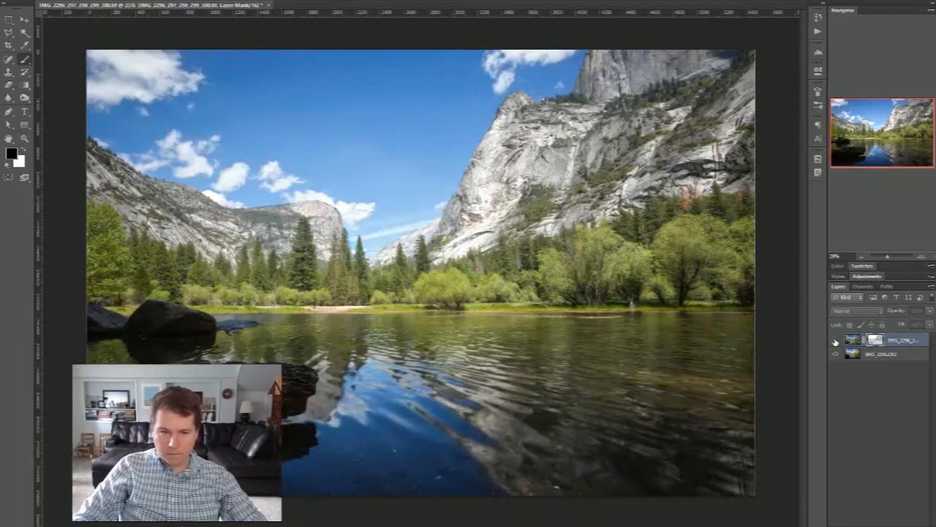
click(835, 341)
click(836, 341)
click(836, 341)
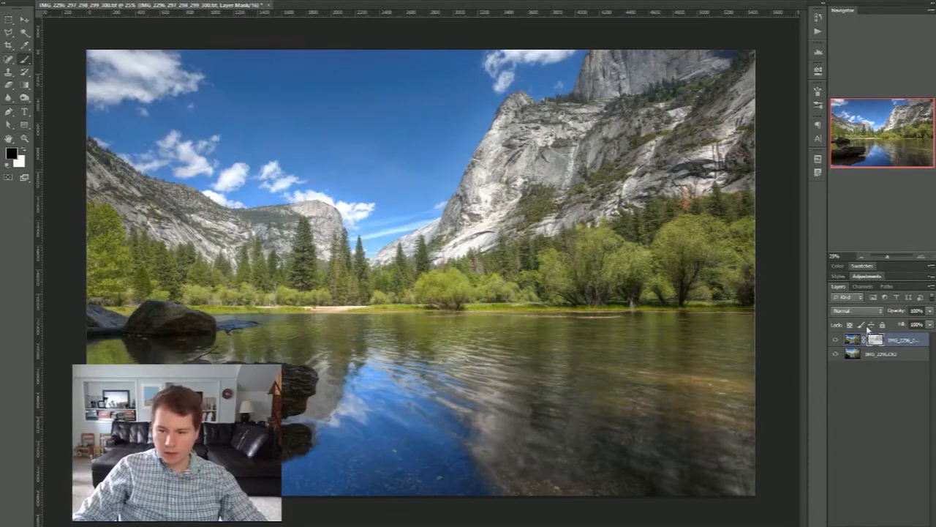
click(835, 340)
click(836, 340)
click(835, 340)
click(835, 341)
click(835, 340)
click(835, 341)
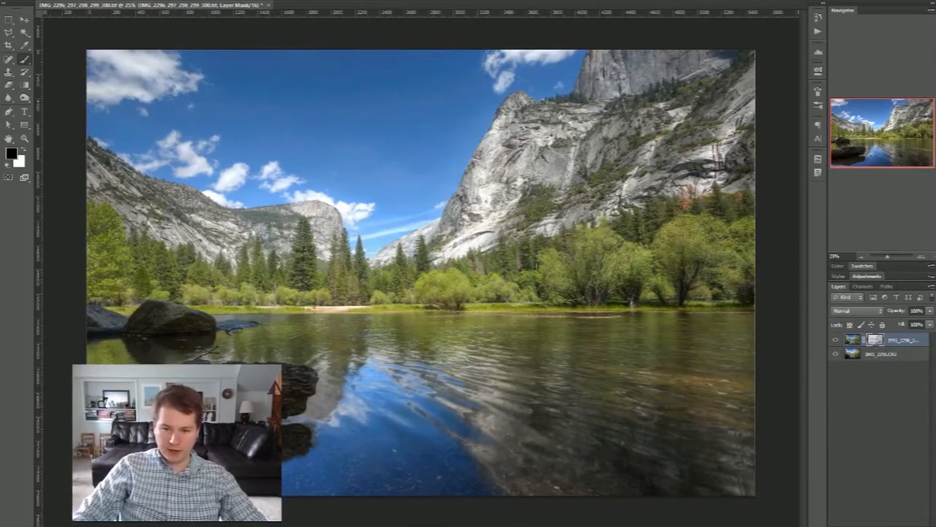
Step: Inspect the masked HDR layer without IMG_2296.CR2, and compare the full blend with the original exposure
click(836, 353)
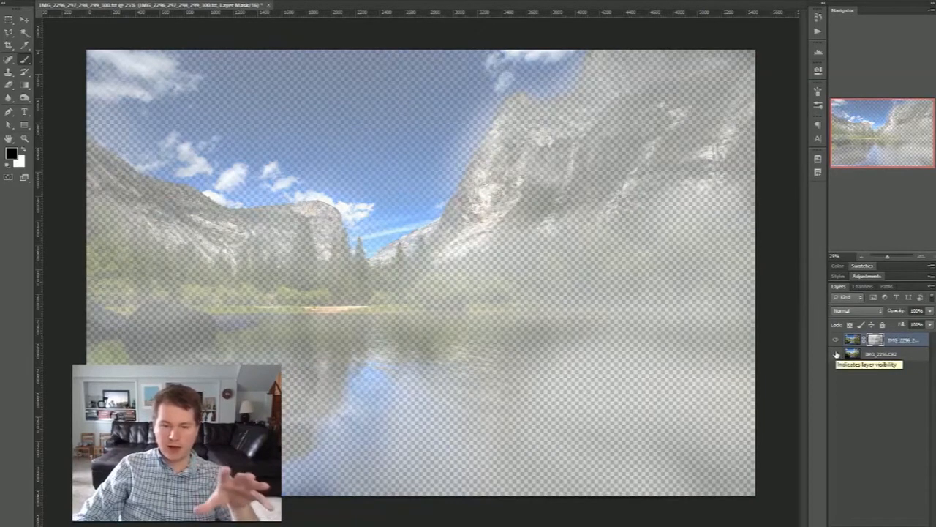
click(838, 353)
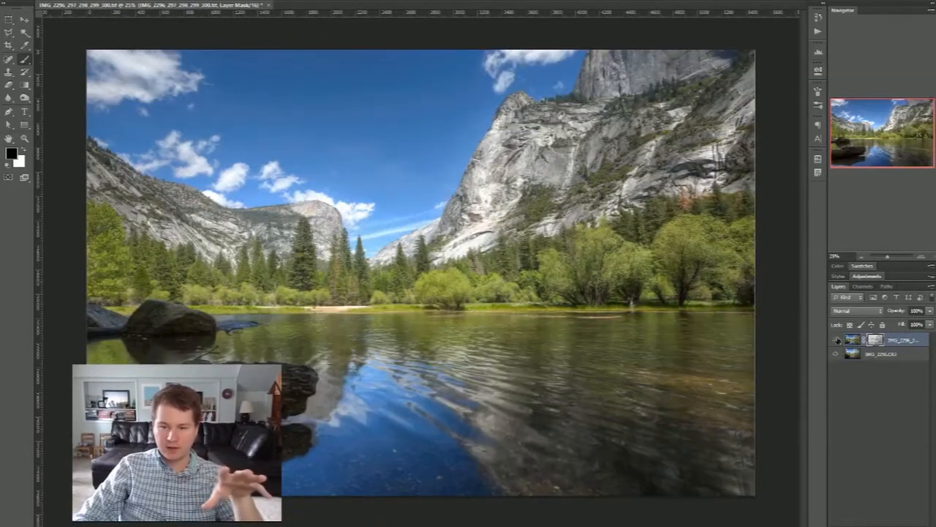
click(836, 340)
click(836, 341)
click(837, 340)
click(836, 340)
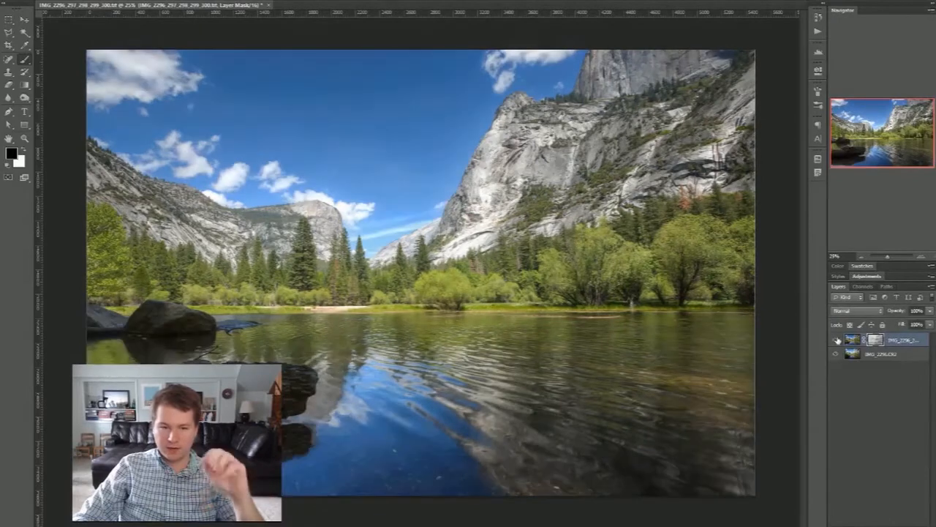
click(837, 340)
click(837, 340)
click(837, 340)
click(836, 340)
click(836, 340)
click(837, 340)
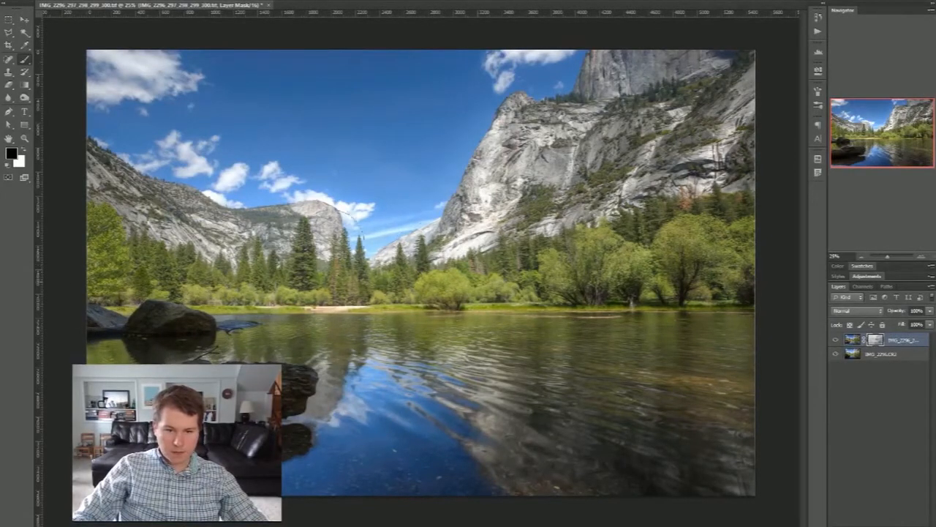
Step: Show and hide both layers individually to examine the mask's transparent areas and each layer's contribution to the blend
click(835, 354)
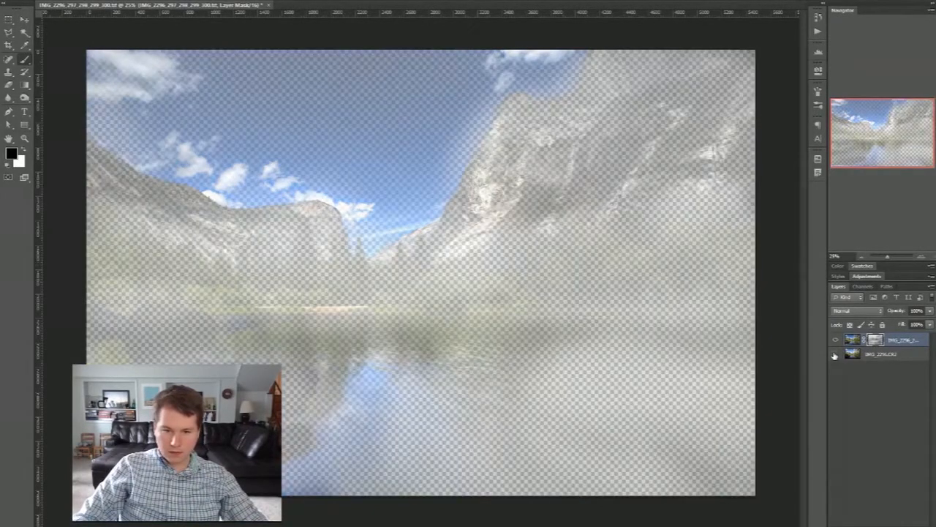
click(837, 340)
click(836, 354)
click(836, 344)
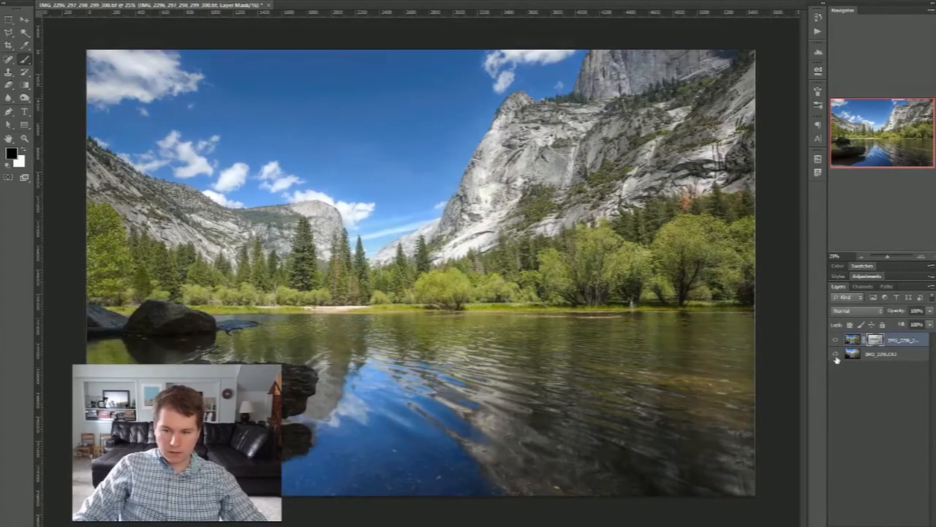
click(836, 355)
click(836, 356)
click(836, 342)
click(836, 342)
click(836, 343)
click(836, 342)
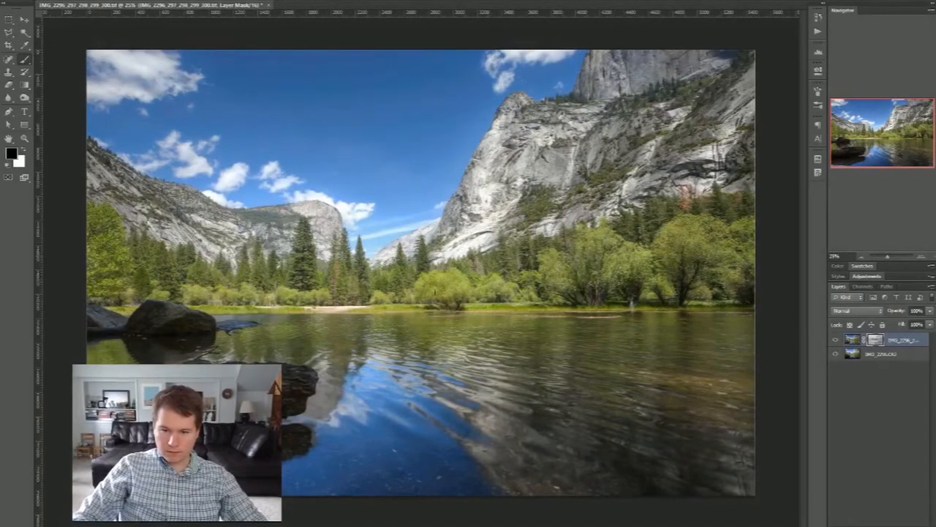
click(836, 341)
click(836, 340)
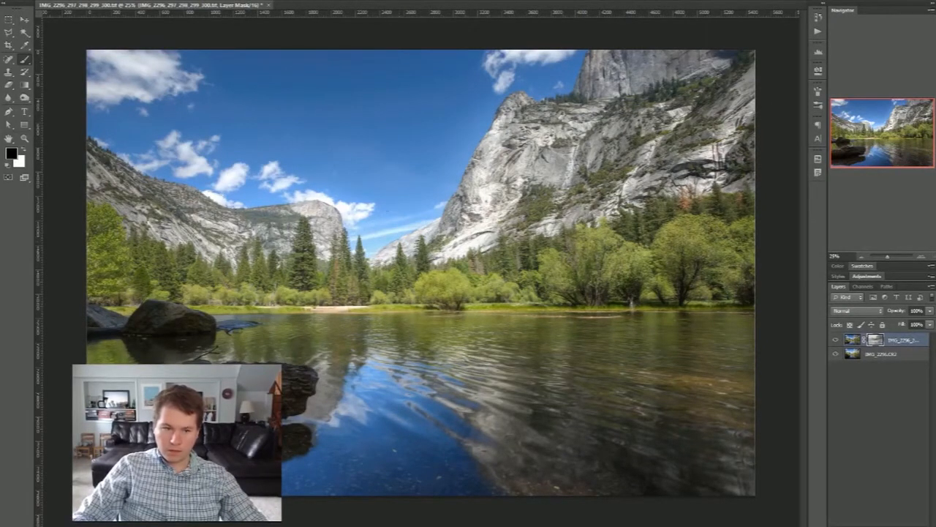
Step: Review the HDR mask's coverage over the mountains once more and check the final blend against the original exposure
click(836, 354)
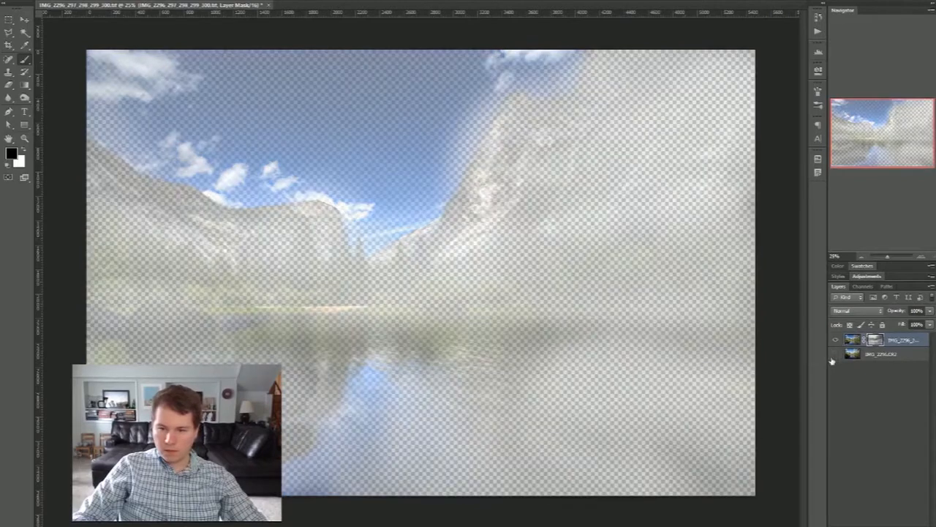
click(835, 354)
click(836, 340)
click(835, 341)
click(836, 340)
click(836, 340)
Step: Merge the IMG_2296.CR2 layer and the masked HDR layer into a single layer
click(891, 354)
shift+click(902, 340)
right_click(902, 341)
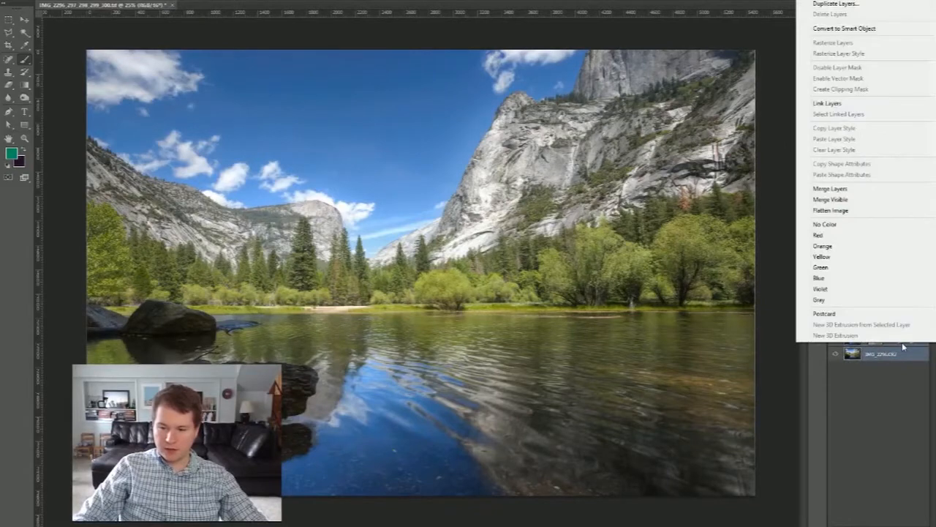
click(852, 192)
click(835, 340)
click(835, 340)
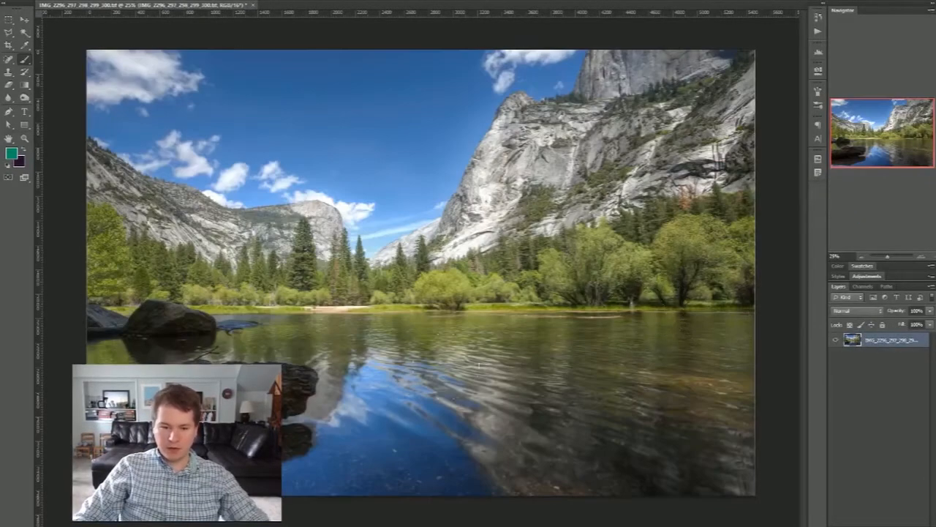
Step: Remove the yellow leaves floating in the blue reflection and the dark foreground water with the Spot Healing Brush
scroll(408, 505, up, 4)
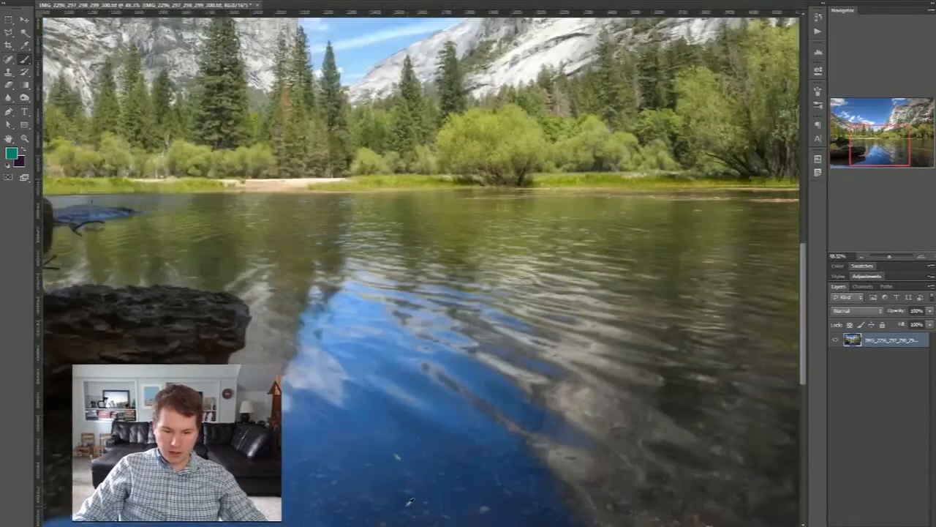
scroll(408, 504, up, 4)
click(10, 60)
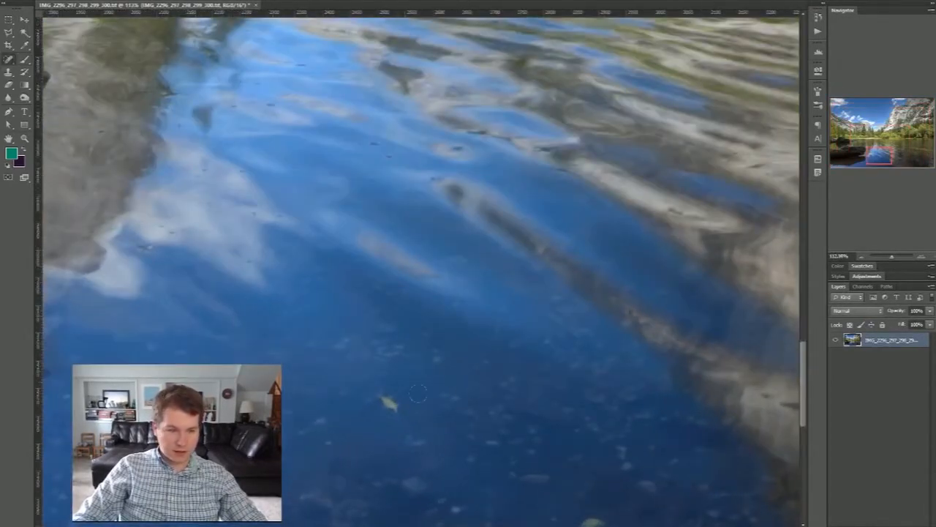
right_click(10, 60)
click(51, 60)
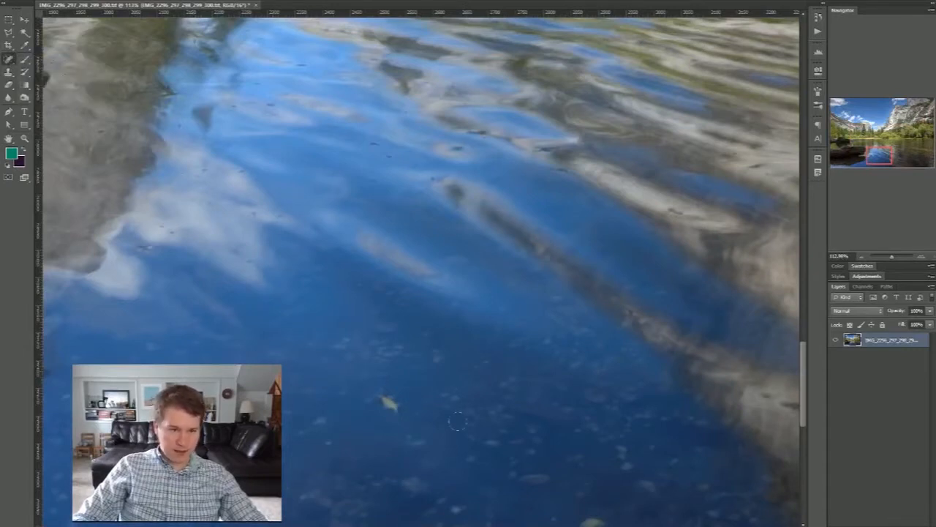
drag(385, 401, 404, 405)
drag(881, 162, 896, 171)
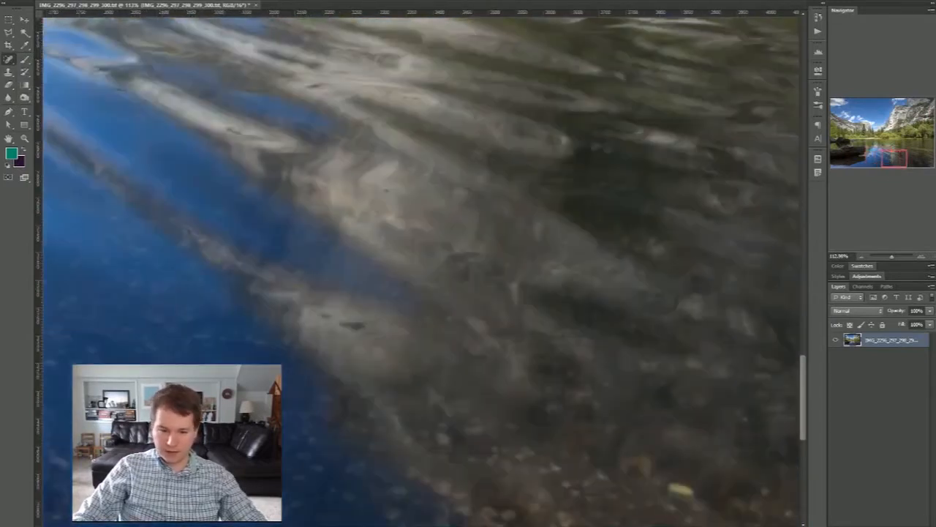
click(680, 486)
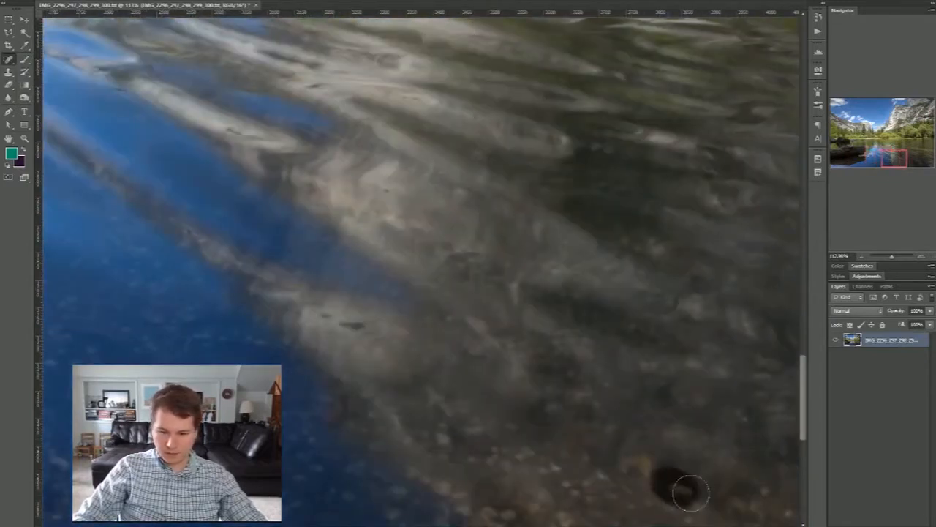
Step: Heal away the strip of floating debris along the far shoreline, from below the large dark-trunked tree to the image edge
drag(888, 154, 930, 159)
drag(196, 306, 253, 305)
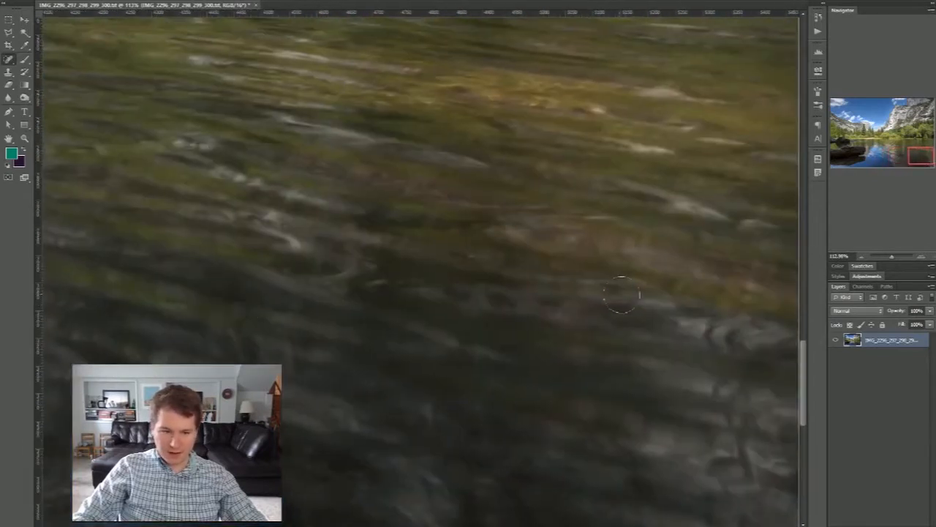
scroll(622, 294, up, 2)
scroll(428, 272, up, 10)
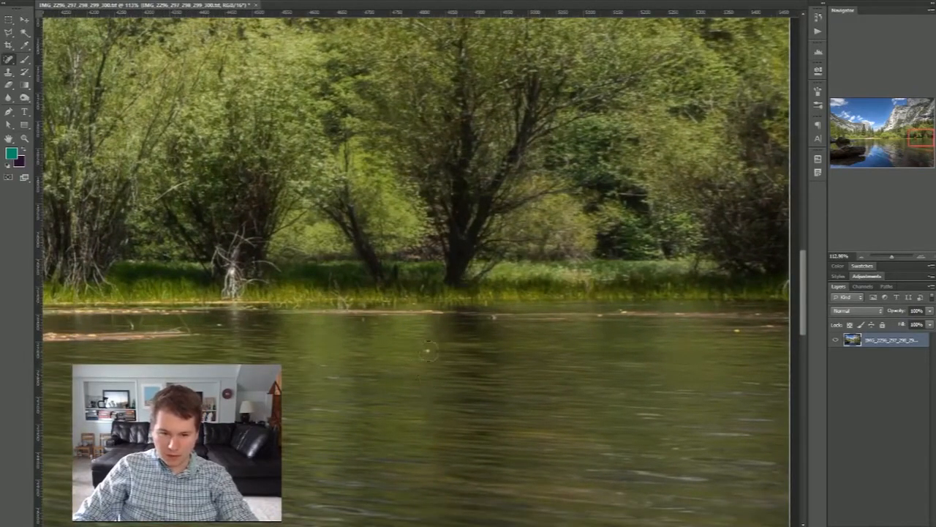
mouse_move(735, 333)
mouse_down()
mouse_move(762, 324)
mouse_move(754, 315)
mouse_move(461, 317)
mouse_up()
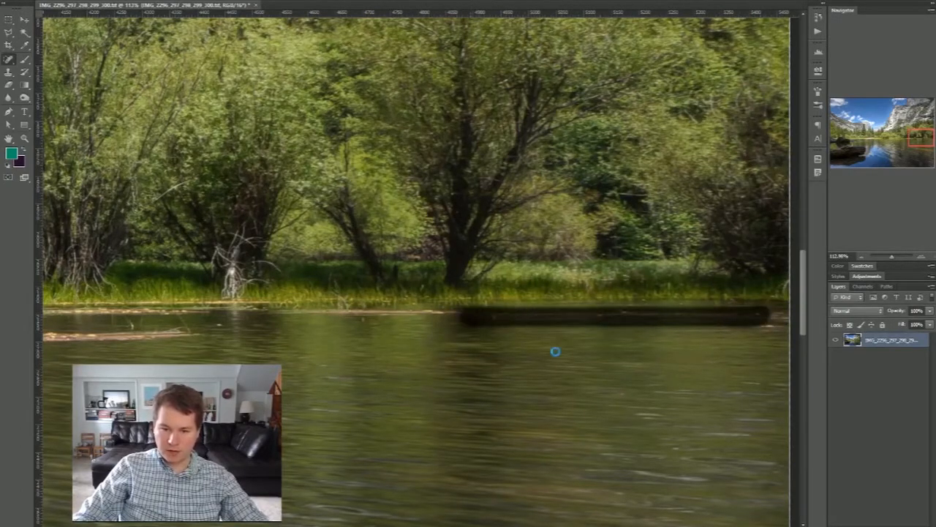
drag(471, 317, 250, 317)
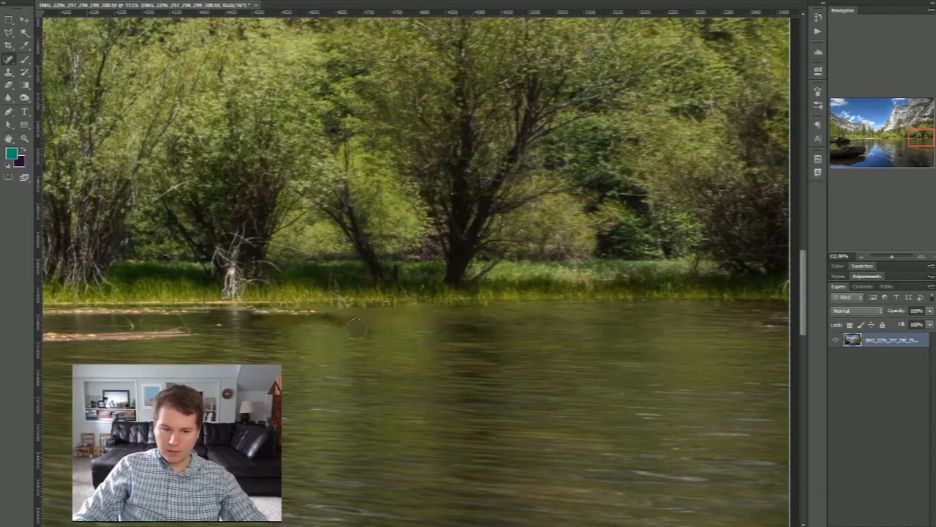
mouse_move(753, 330)
mouse_down()
mouse_move(779, 329)
mouse_move(746, 331)
mouse_up()
key(ctrl+z)
click(768, 331)
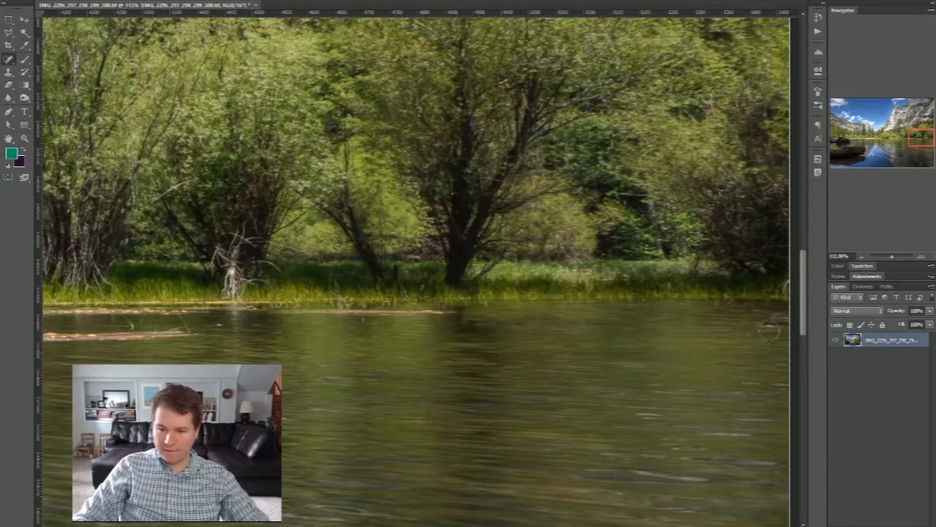
Step: Try to heal away the neighbouring debris strip and small speck on the water below the bare white branches
drag(460, 364, 727, 359)
mouse_move(473, 319)
mouse_down()
mouse_move(393, 318)
mouse_move(432, 314)
mouse_up()
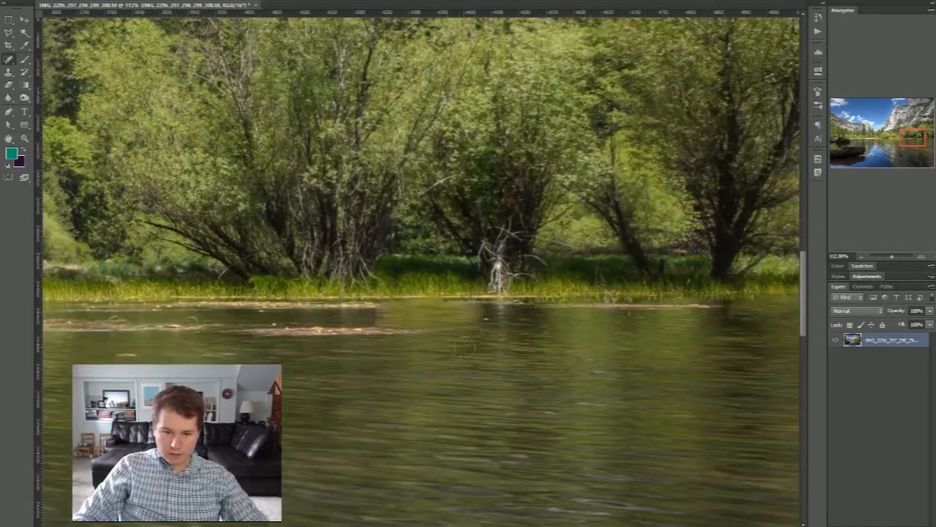
click(486, 321)
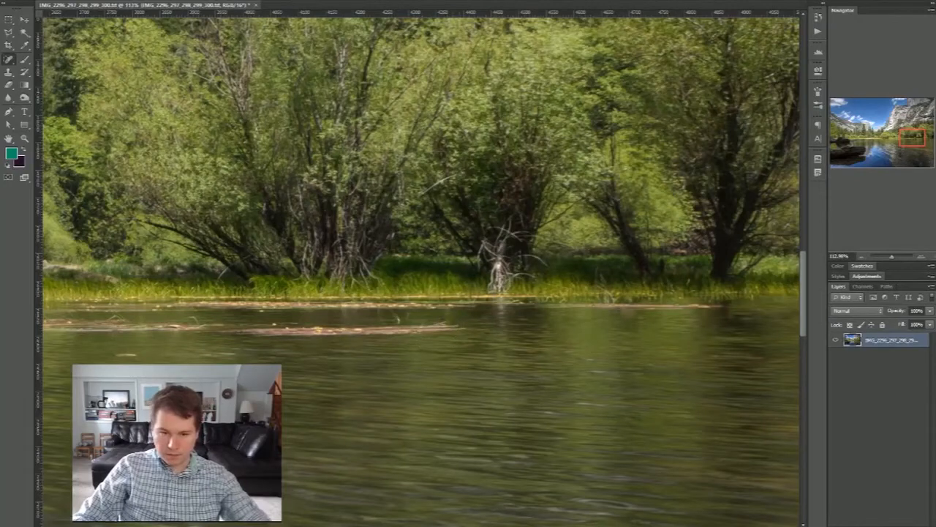
Step: Remove the small clump of reeds sticking out of the water in front of the large round bush
drag(181, 350, 594, 340)
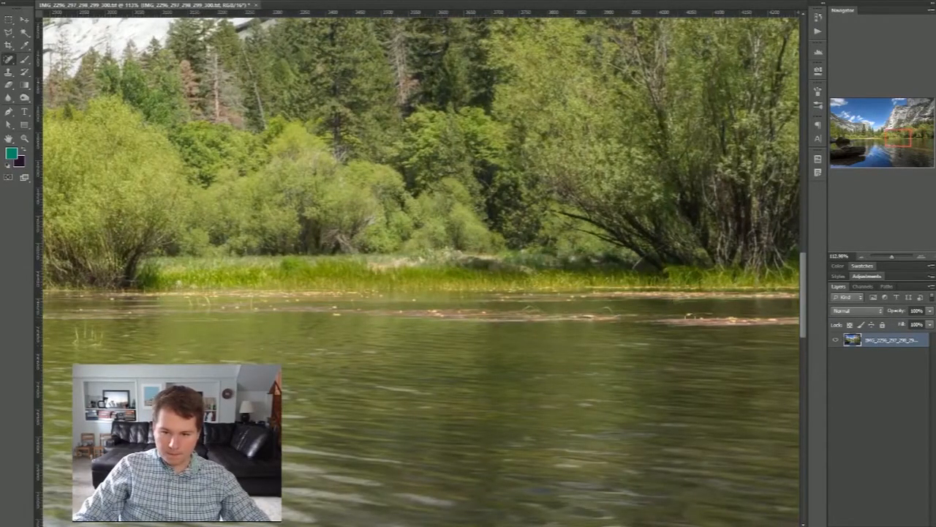
drag(300, 323, 535, 248)
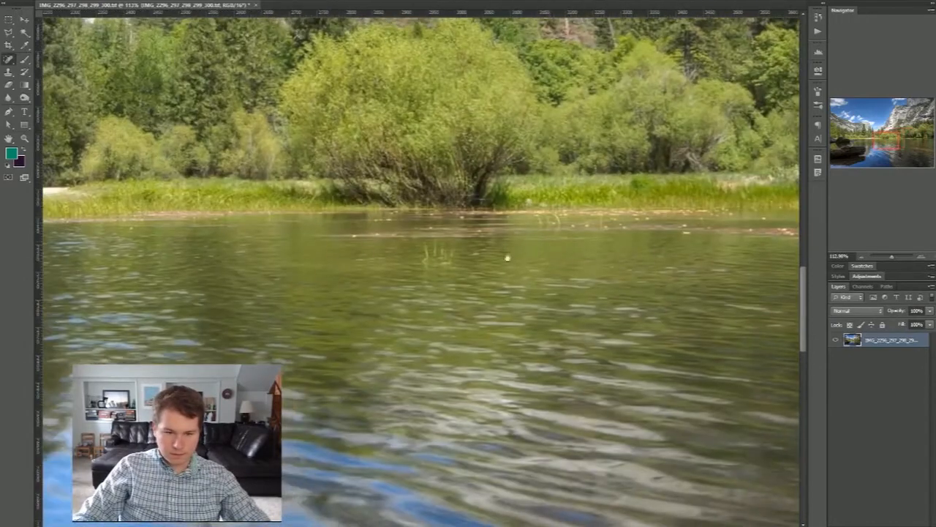
mouse_move(423, 247)
mouse_down()
mouse_move(454, 248)
mouse_move(435, 254)
mouse_up()
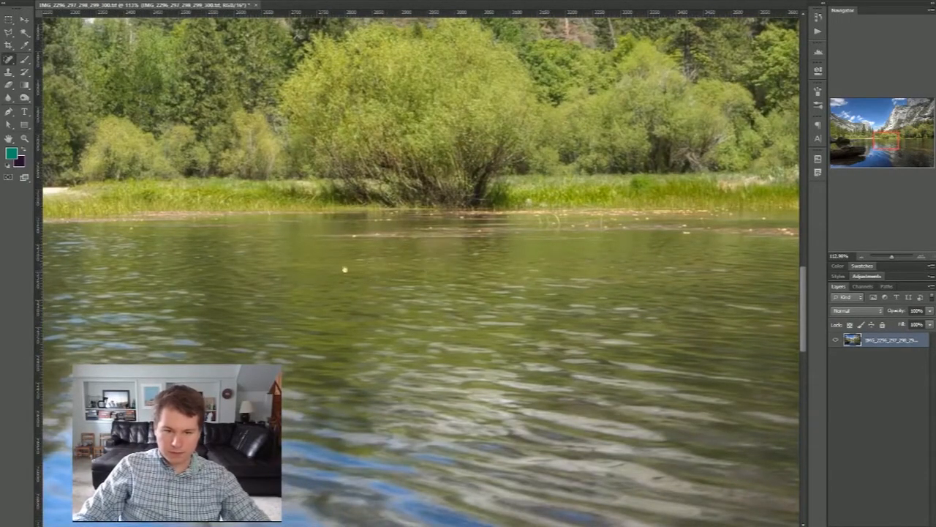
Step: Examine the far beach shoreline, the blue reflection and the water around the dark foreground rocks for remaining distractions
drag(363, 261, 656, 262)
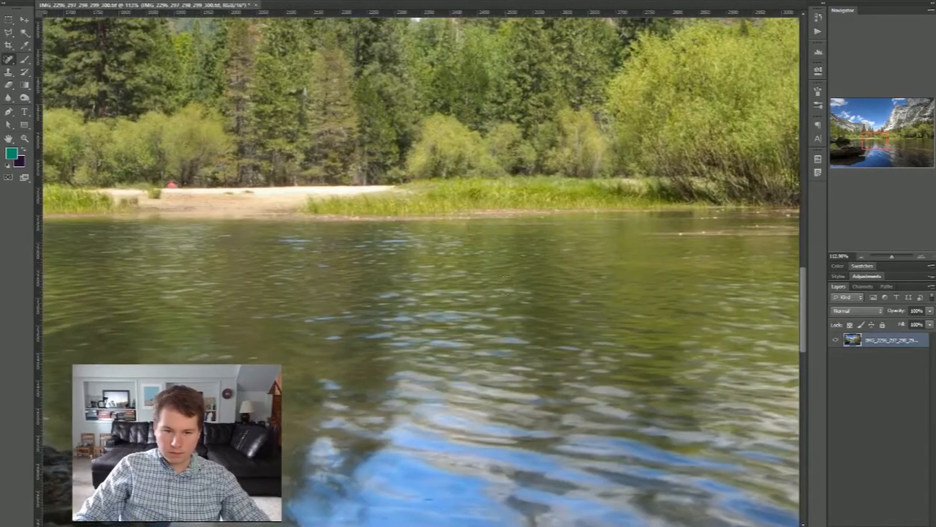
drag(381, 327, 641, 138)
drag(332, 300, 264, 148)
scroll(432, 293, down, 5)
scroll(329, 430, up, 5)
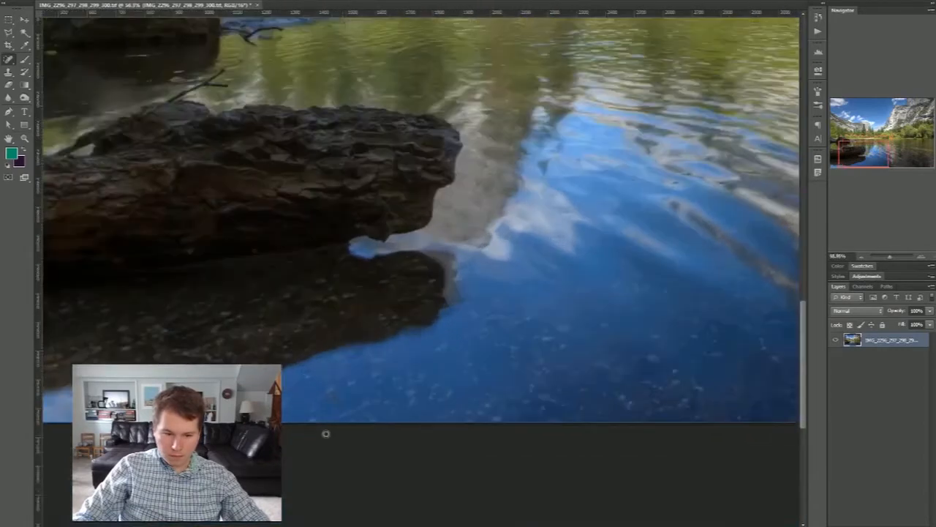
drag(337, 379, 337, 378)
mouse_move(395, 330)
mouse_down()
mouse_move(382, 338)
mouse_move(406, 321)
mouse_move(602, 322)
mouse_up()
scroll(602, 322, down, 6)
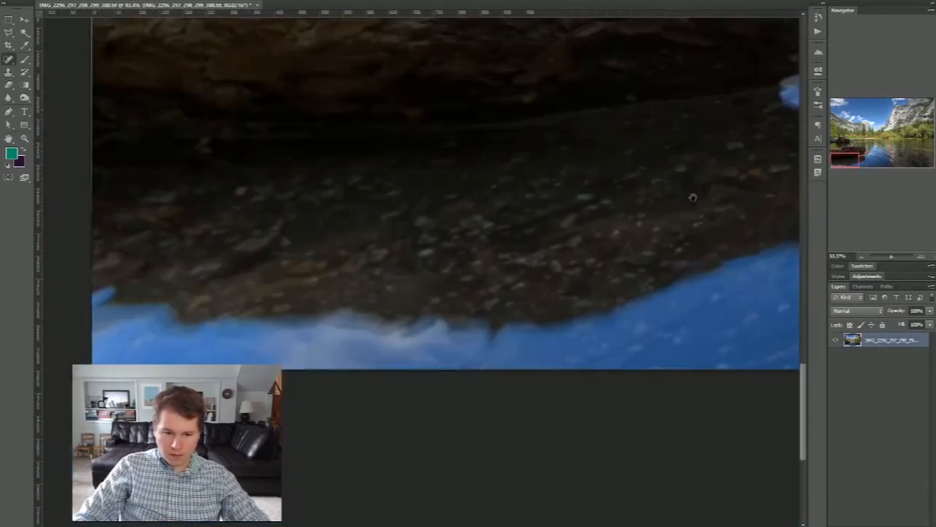
scroll(194, 337, up, 7)
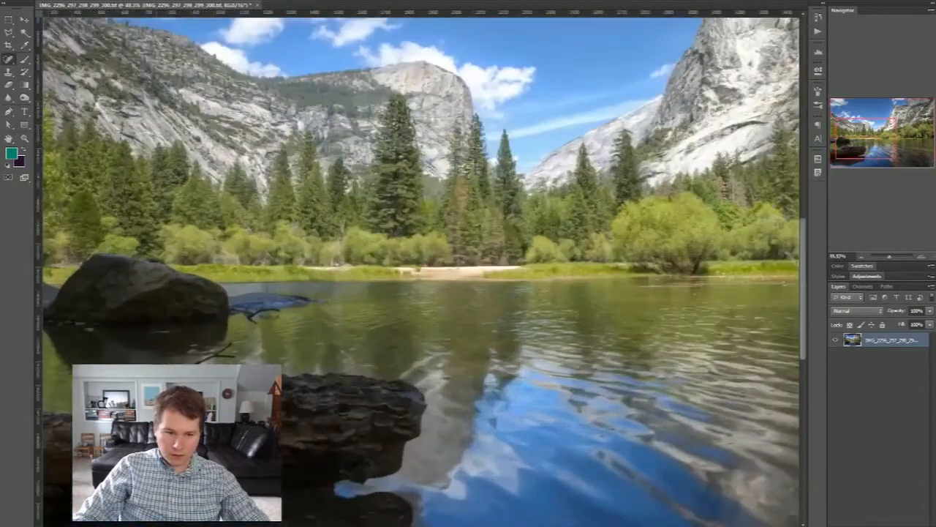
Step: Spot-heal the white streaks and bright specks on the dark water below the large boulder
scroll(253, 338, up, 5)
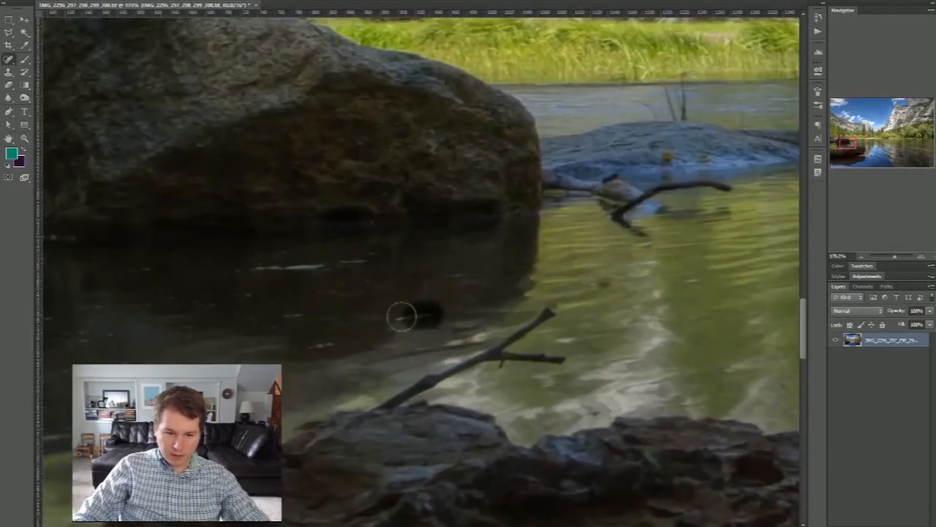
drag(403, 316, 428, 314)
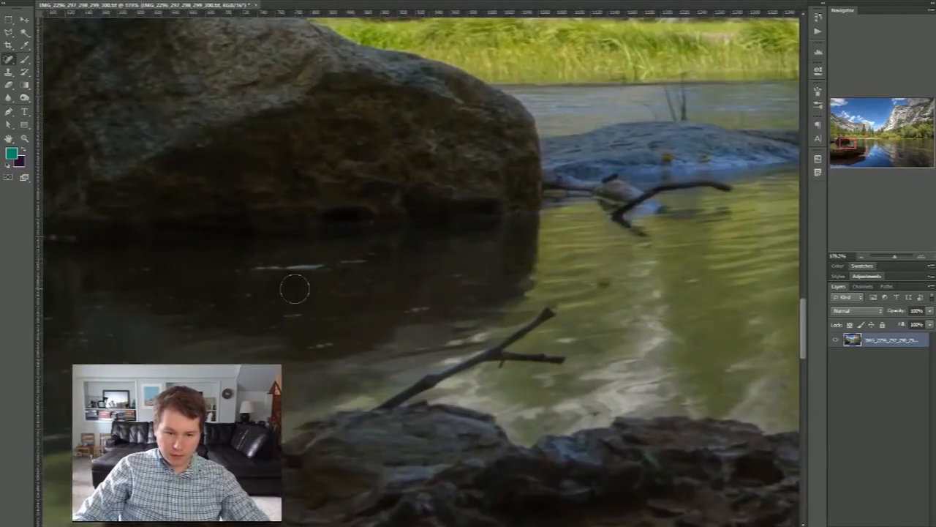
drag(329, 261, 255, 263)
drag(378, 264, 336, 265)
mouse_move(297, 321)
mouse_down()
mouse_move(486, 274)
mouse_move(496, 301)
mouse_up()
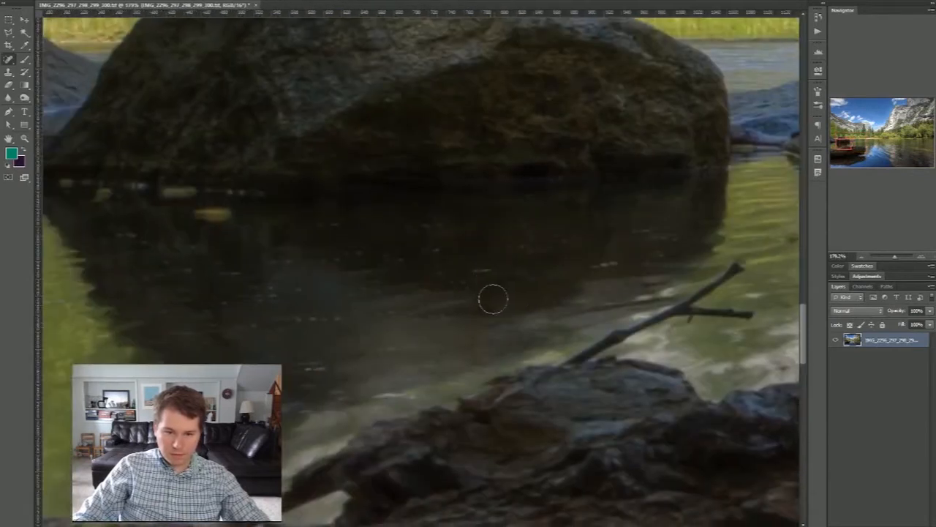
click(595, 265)
click(648, 222)
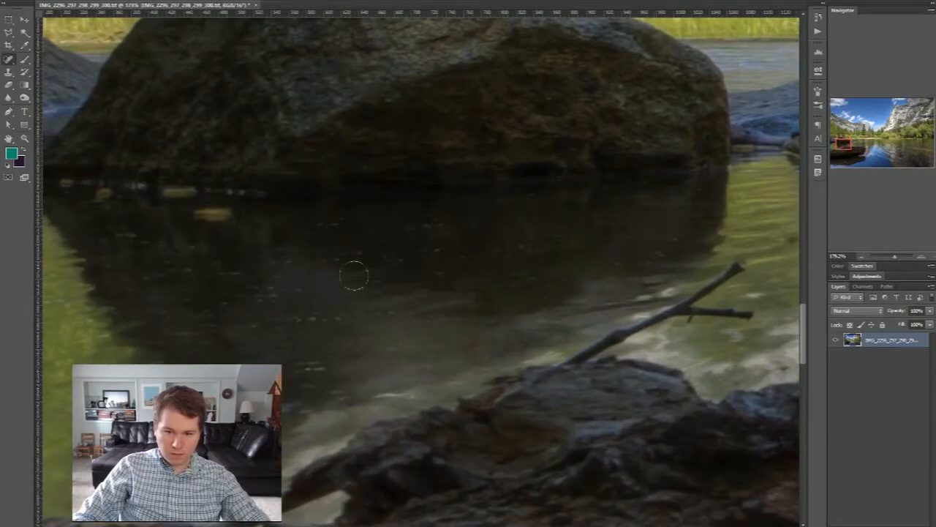
Step: Remove the four yellow leaves floating along the large boulder's waterline
drag(226, 225, 439, 269)
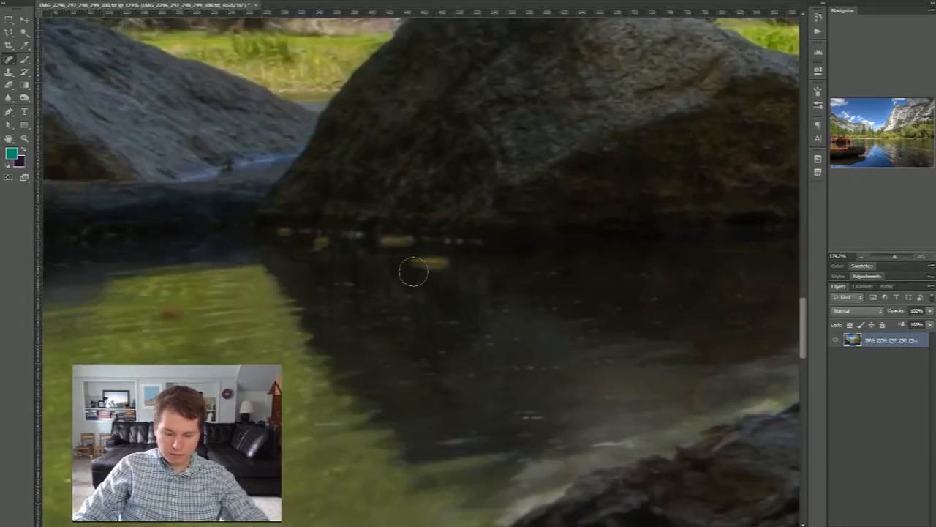
click(430, 261)
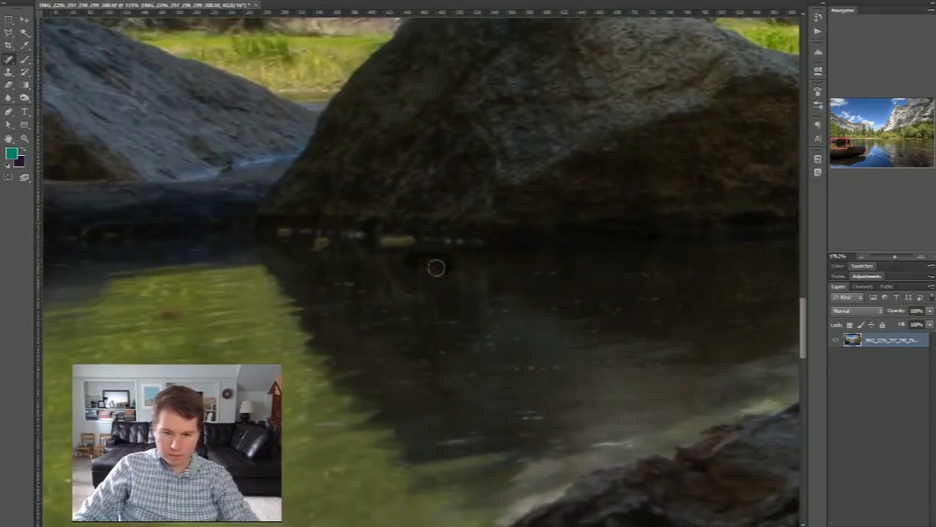
click(395, 241)
click(320, 240)
click(284, 232)
Step: Remove the reddish-brown leaf from the bright green reflection beside the boulder's shadow
drag(98, 322, 481, 308)
drag(552, 300, 559, 302)
mouse_move(548, 349)
mouse_down()
mouse_move(399, 254)
mouse_move(364, 222)
mouse_up()
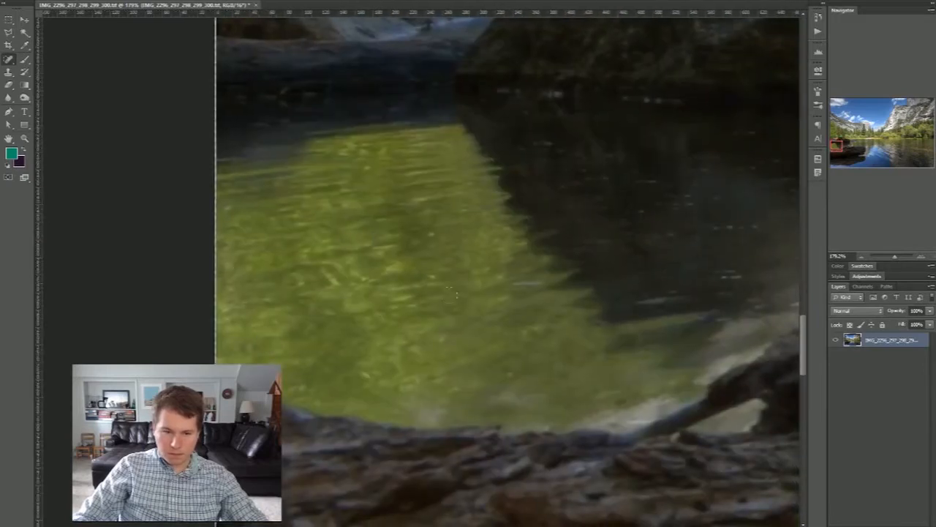
mouse_move(768, 259)
mouse_down()
mouse_move(517, 310)
mouse_move(500, 329)
mouse_up()
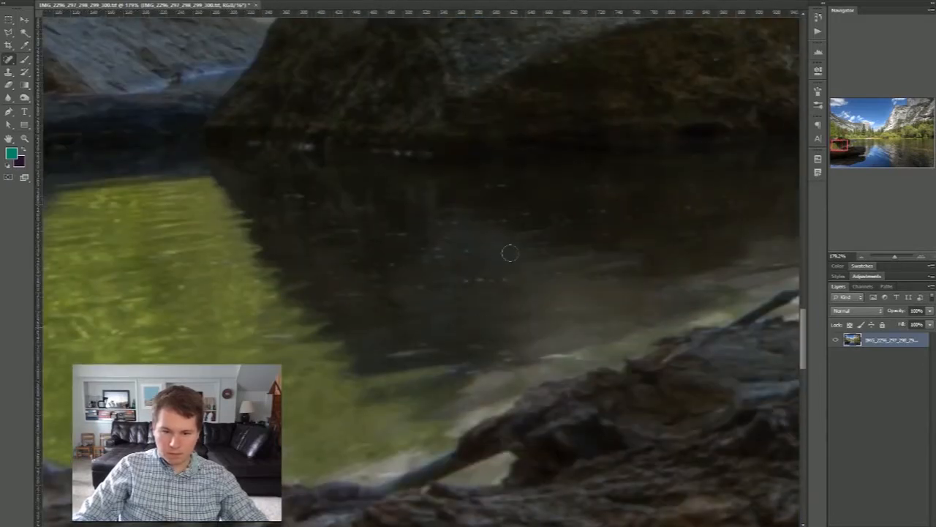
Step: Remove the small red object on the far sandy beach with the Spot Healing Brush, undoing and repainting the first attempt
scroll(498, 263, down, 5)
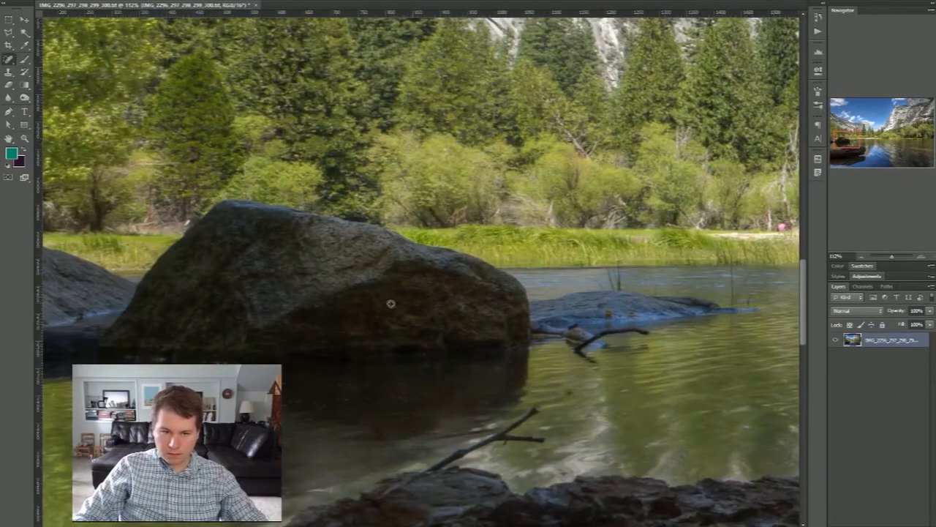
scroll(398, 301, down, 2)
scroll(658, 322, up, 5)
drag(662, 327, 194, 239)
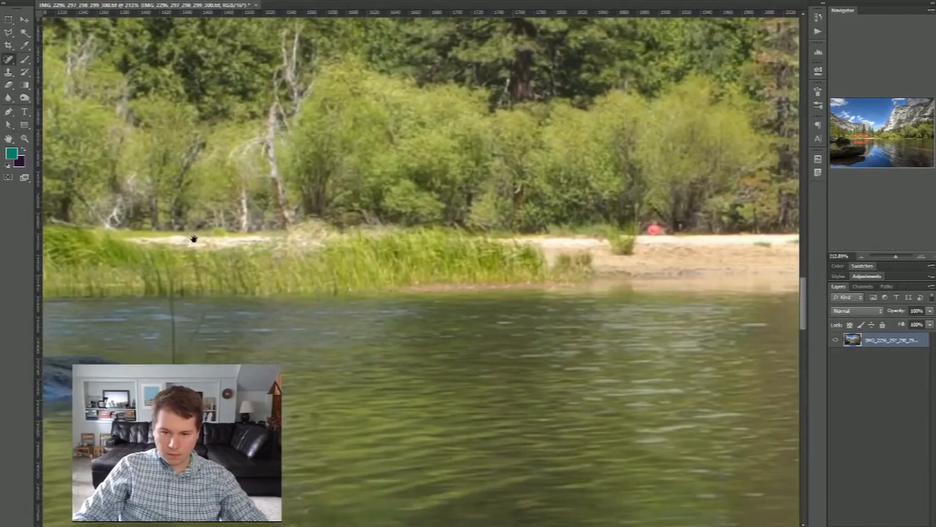
drag(663, 240, 463, 281)
click(461, 272)
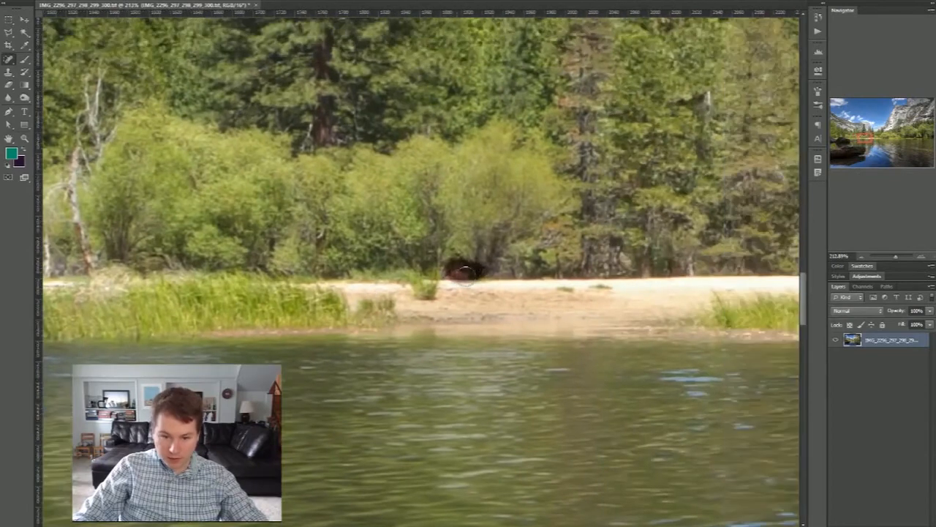
key(ctrl+z)
drag(452, 275, 465, 273)
Step: Remove the bent grass blades sticking out of the water beside the large willow bush on the far shore
drag(510, 295, 216, 285)
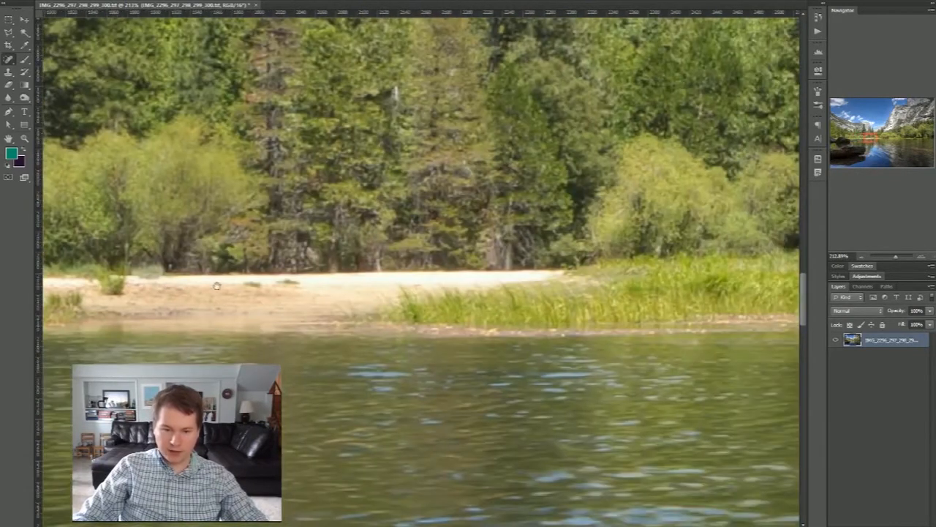
drag(351, 270, 210, 273)
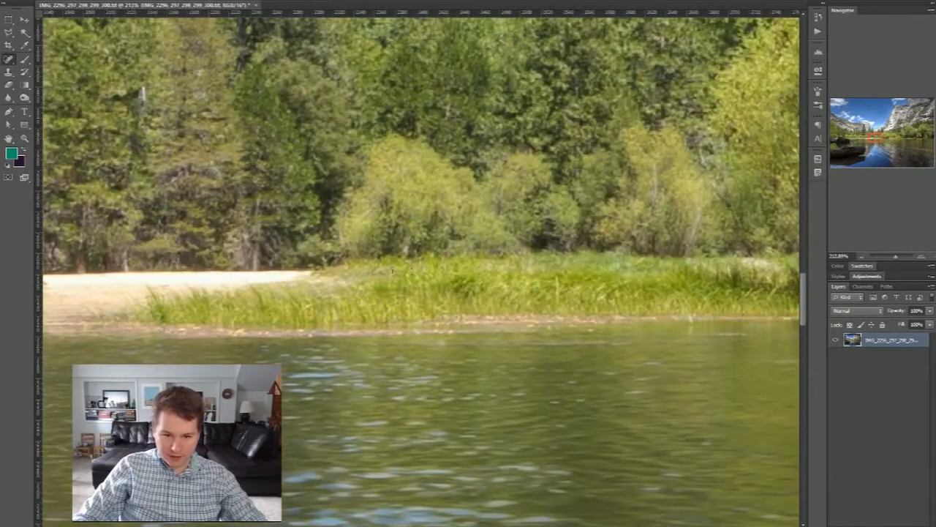
drag(500, 286, 412, 288)
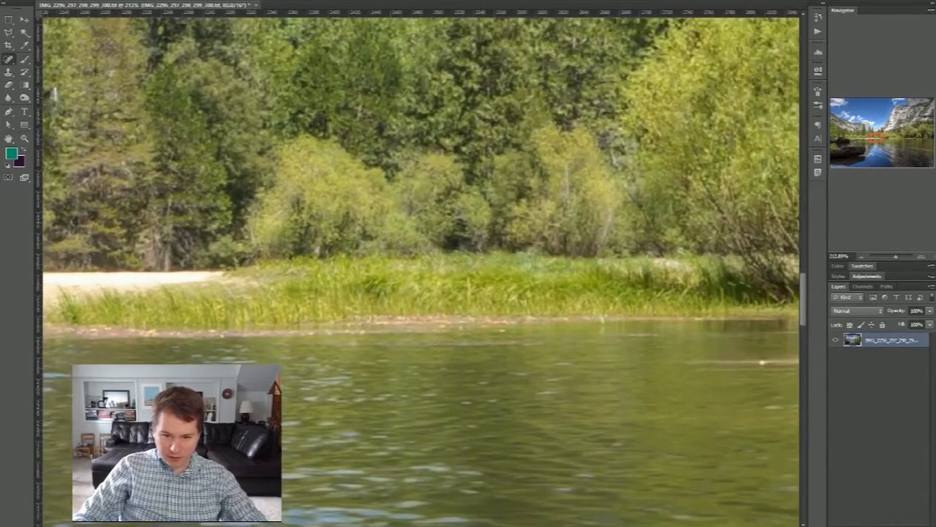
drag(504, 322, 226, 322)
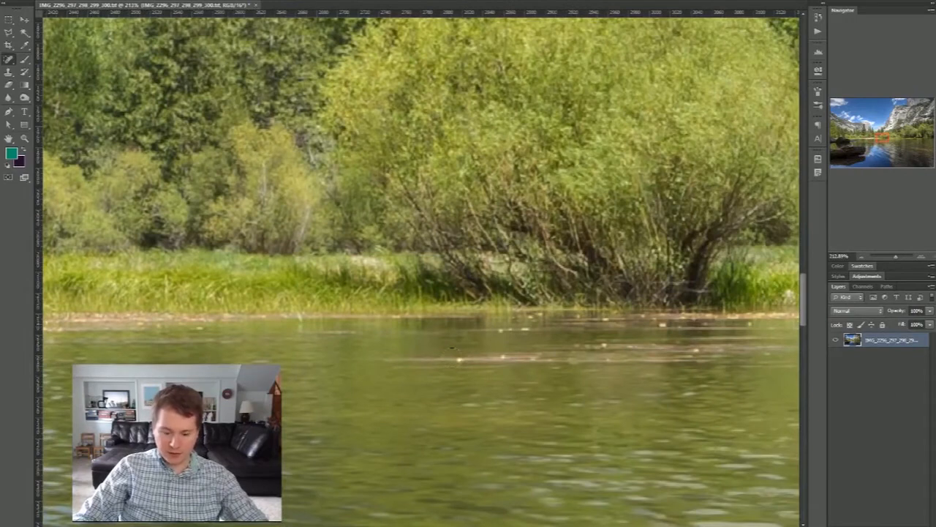
drag(536, 353, 348, 349)
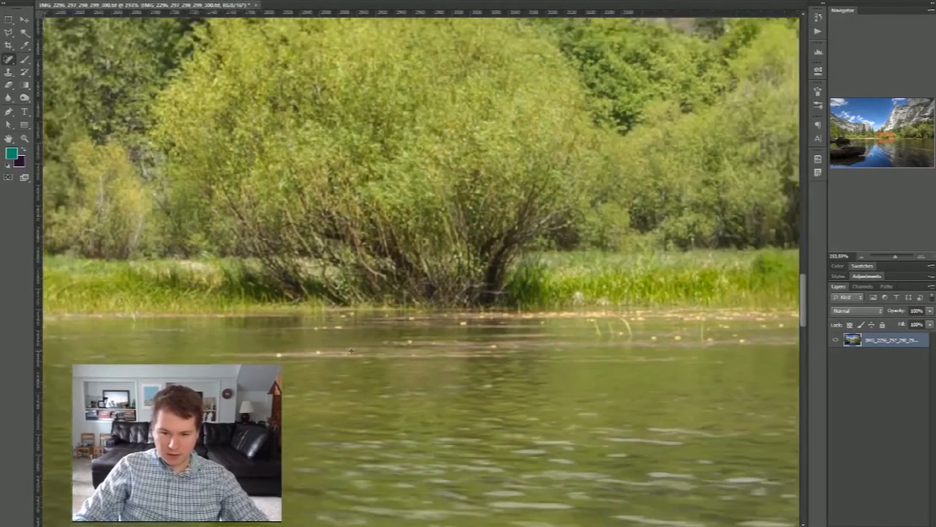
scroll(400, 332, up, 7)
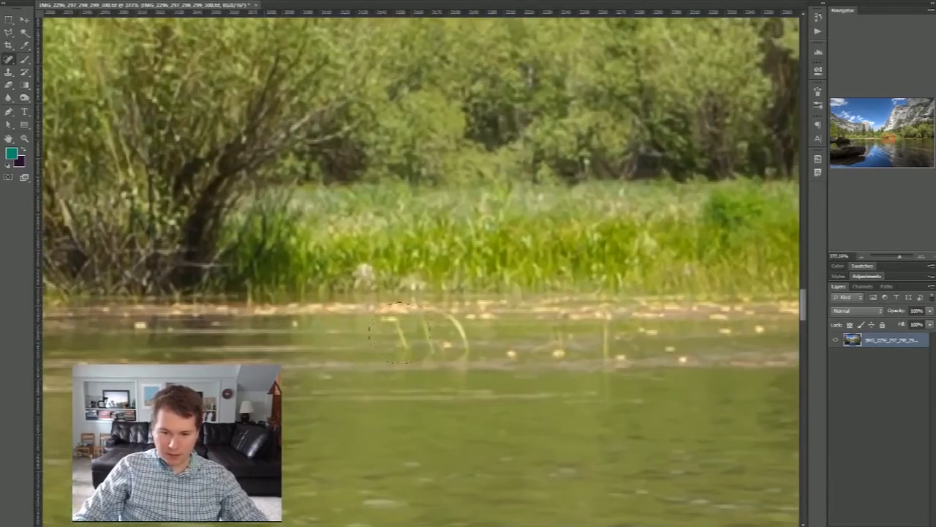
drag(399, 332, 638, 335)
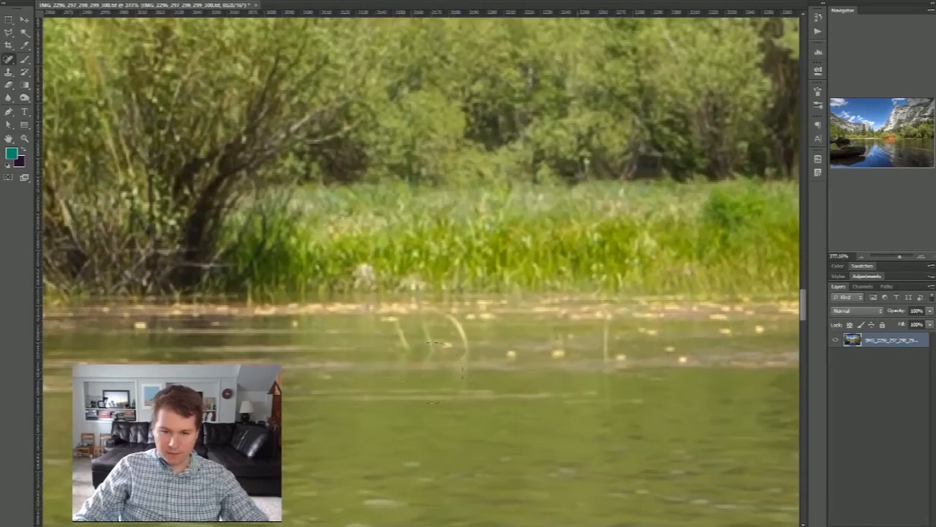
drag(384, 340, 468, 341)
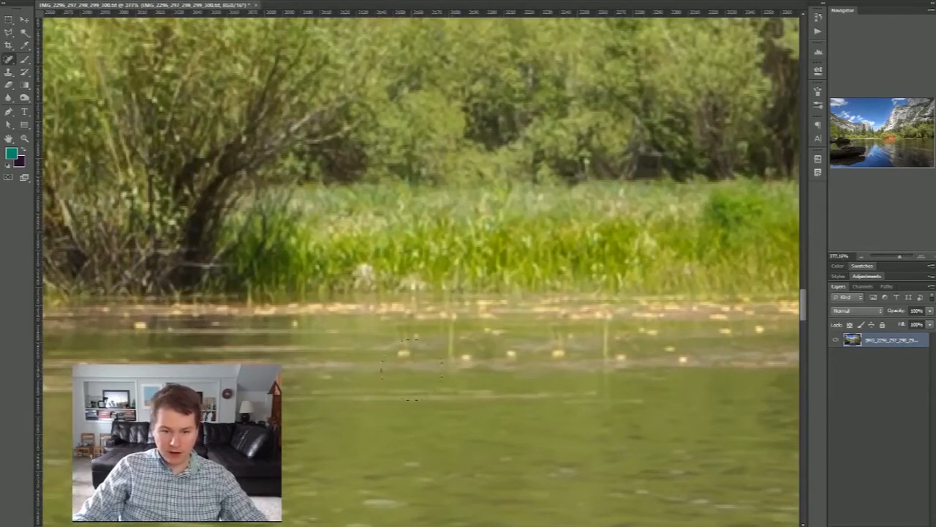
Step: Spot-heal the scattered yellow leaves floating on the water off the grassy far shore
scroll(494, 335, down, 3)
scroll(479, 359, up, 2)
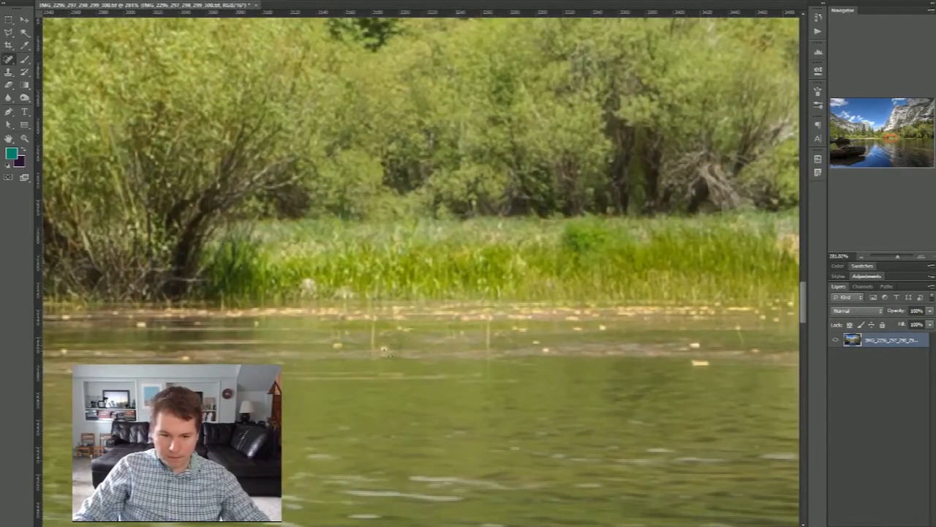
drag(340, 346, 314, 345)
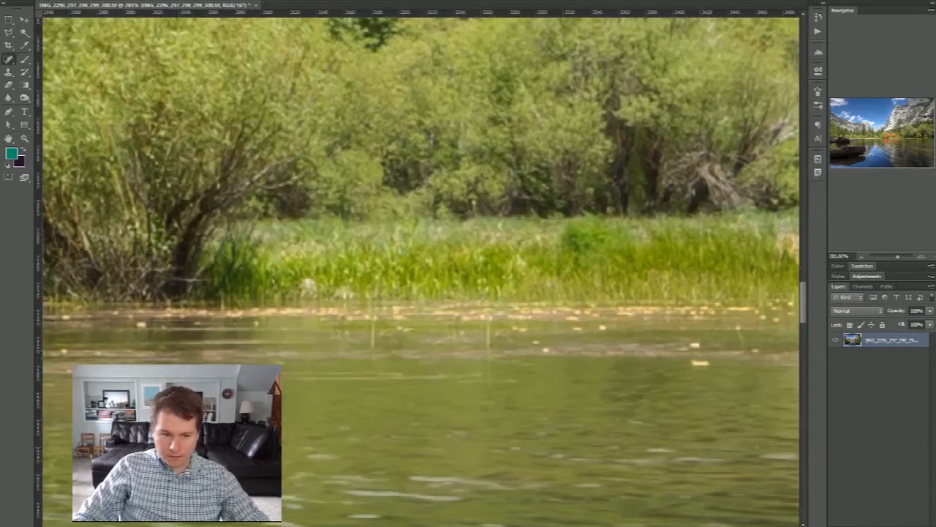
click(256, 324)
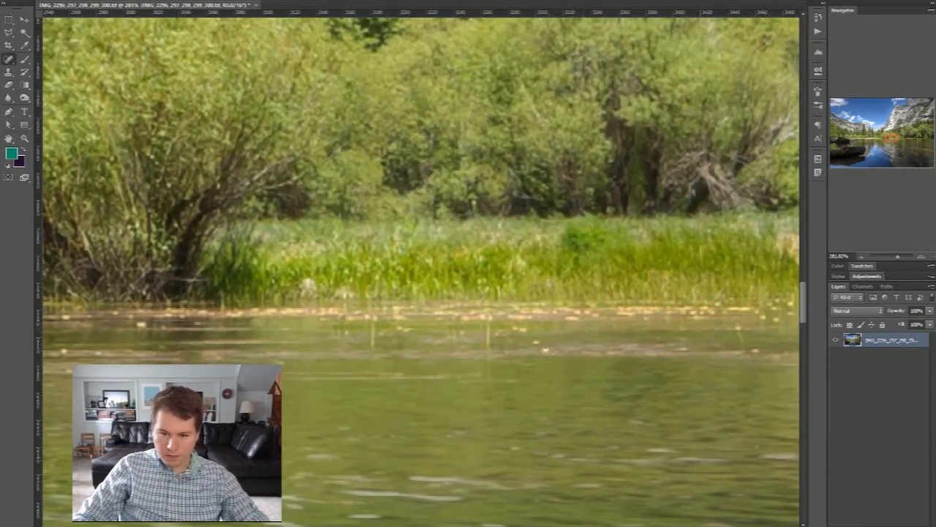
drag(547, 336, 193, 335)
drag(571, 354, 605, 359)
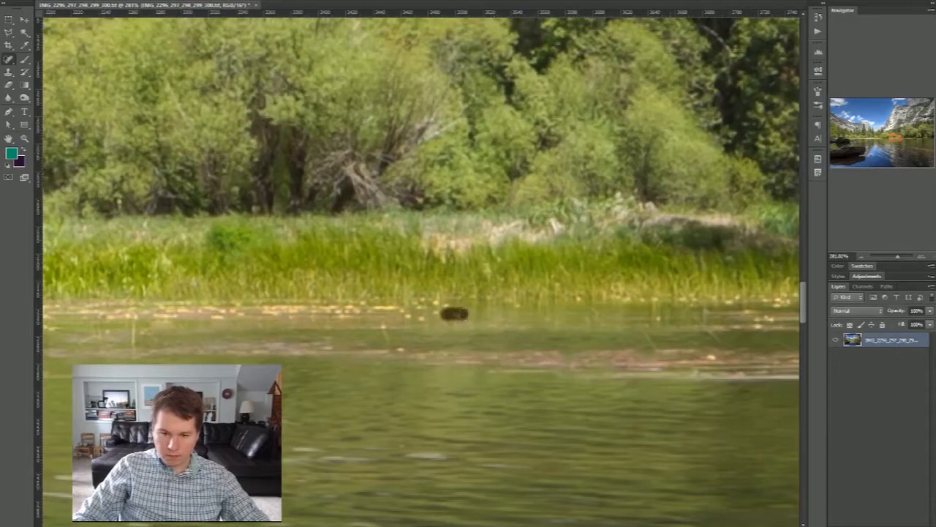
drag(438, 314, 439, 312)
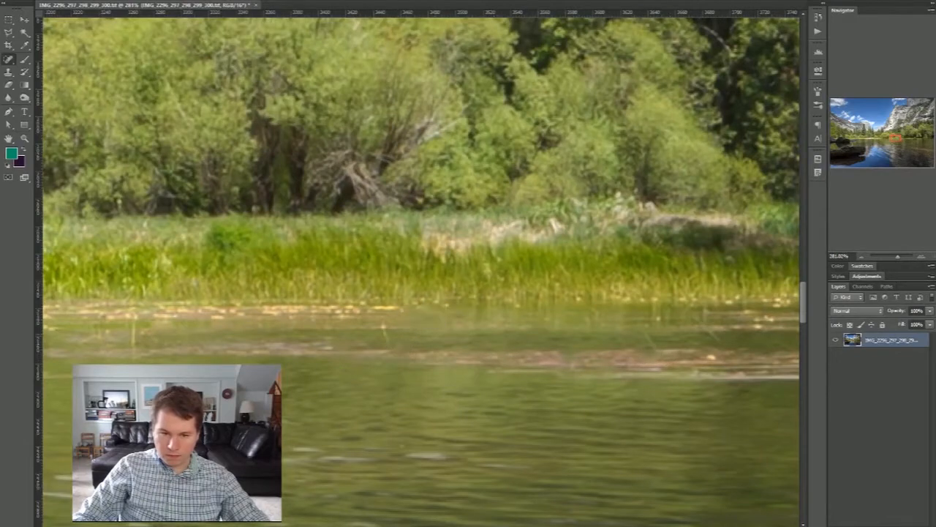
Step: Spot-heal stray floating debris farther along the shore, including the yellow leaf on the upper edge of the reddish floating log
drag(629, 326, 340, 329)
mouse_move(481, 323)
mouse_down()
mouse_move(460, 331)
mouse_move(460, 321)
mouse_up()
drag(430, 358, 412, 357)
drag(565, 350, 289, 346)
mouse_move(366, 362)
mouse_down()
mouse_move(472, 369)
mouse_move(471, 348)
mouse_move(454, 356)
mouse_move(527, 363)
mouse_move(363, 381)
mouse_up()
drag(404, 326, 424, 326)
drag(406, 360, 467, 362)
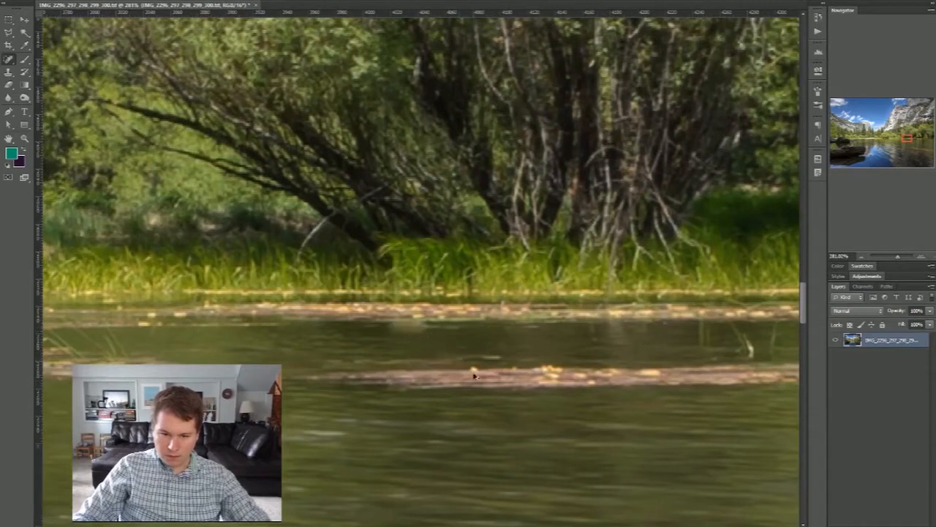
click(403, 327)
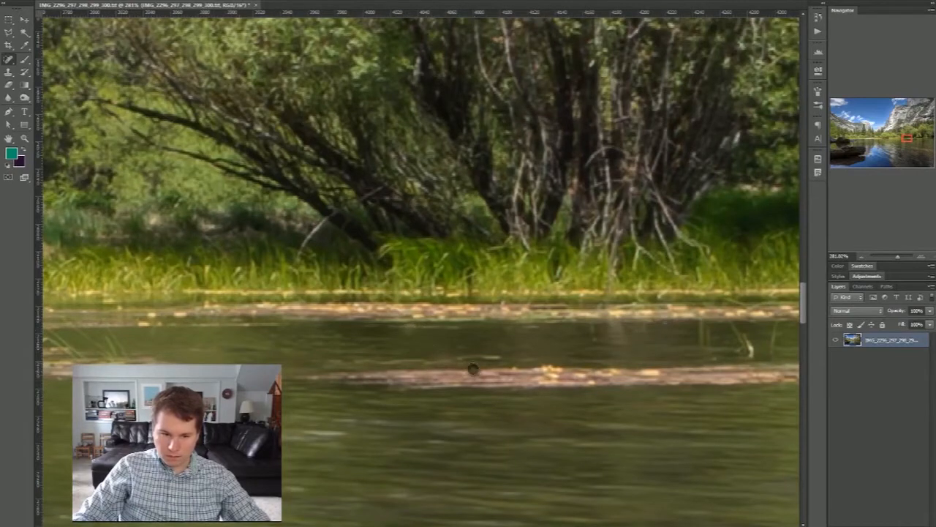
Step: Remove the pale twig sticking out of the water behind the reddish floating log
mouse_move(545, 373)
mouse_down()
mouse_move(570, 370)
mouse_move(176, 375)
mouse_up()
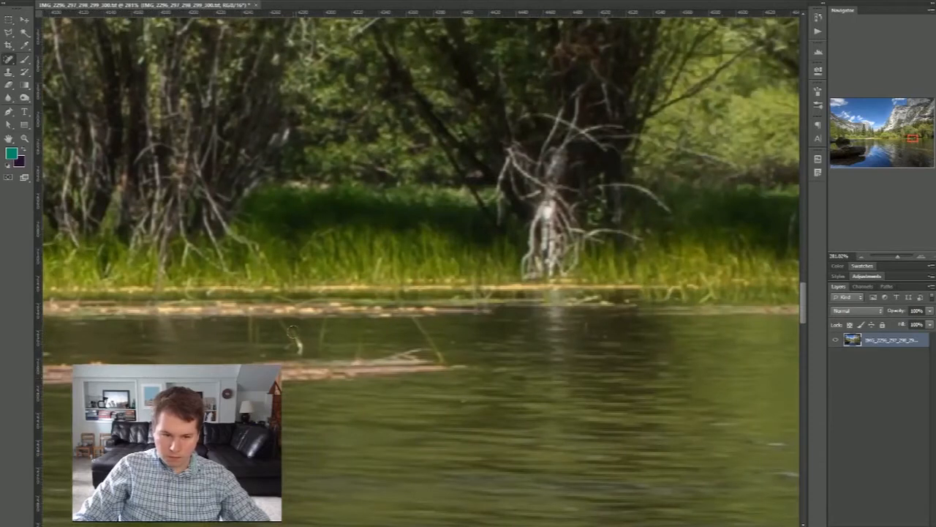
drag(296, 333, 306, 357)
scroll(355, 350, down, 2)
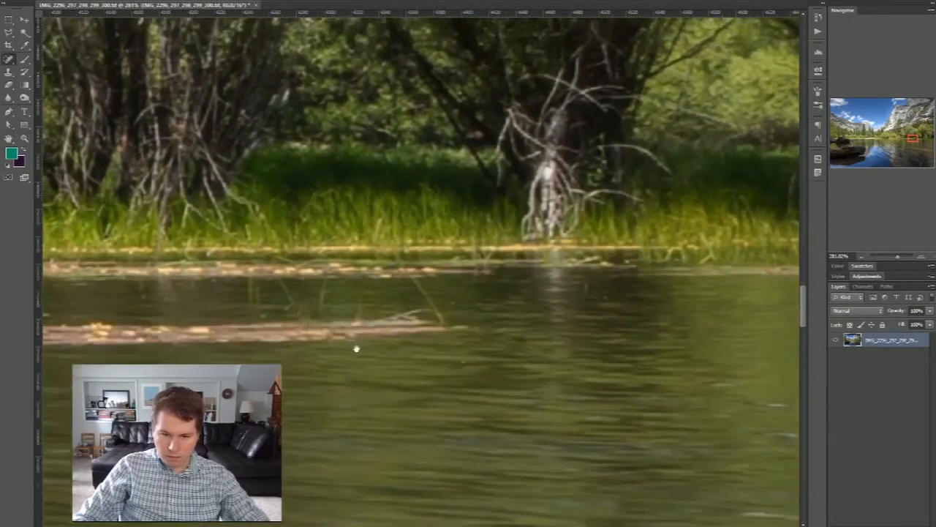
scroll(452, 342, down, 1)
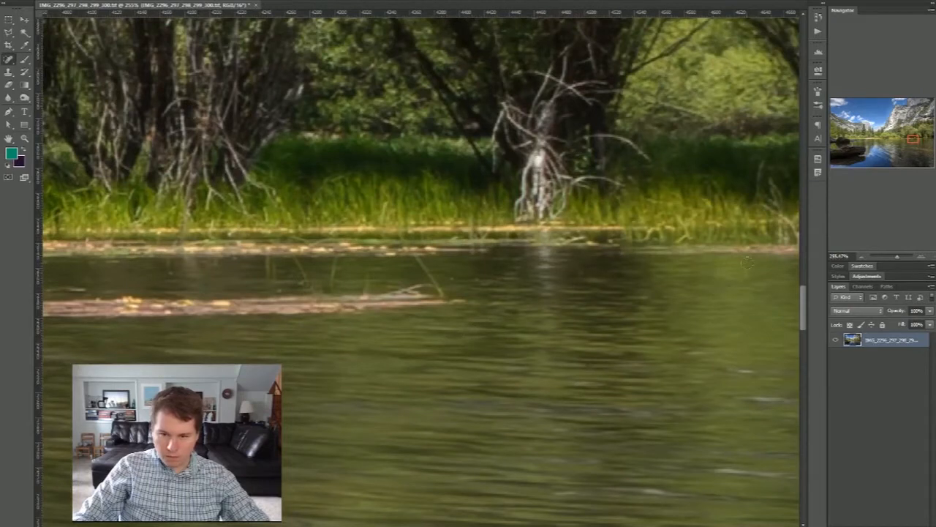
drag(477, 278, 448, 278)
scroll(508, 306, down, 2)
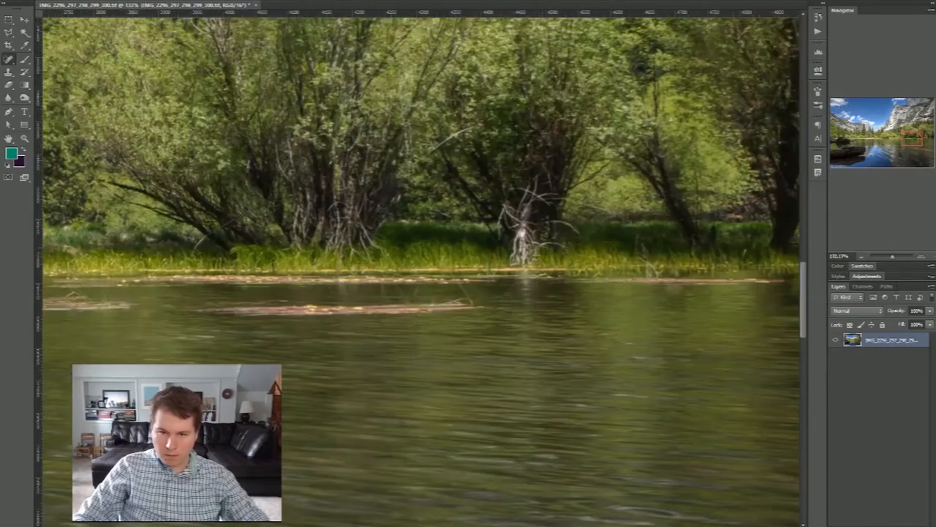
Step: Examine the sky, clouds and granite cliffs up close for remaining spots, ending with the whole image in view
scroll(178, 95, down, 4)
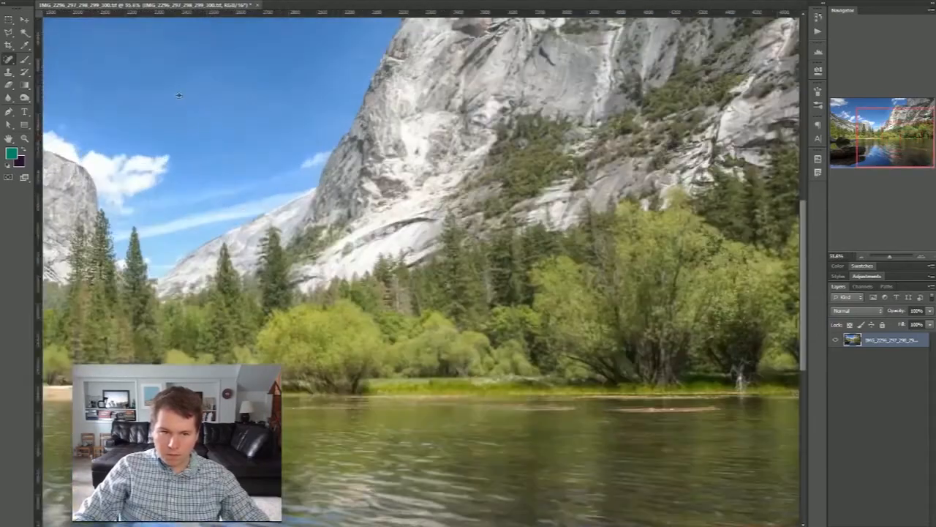
scroll(179, 95, up, 4)
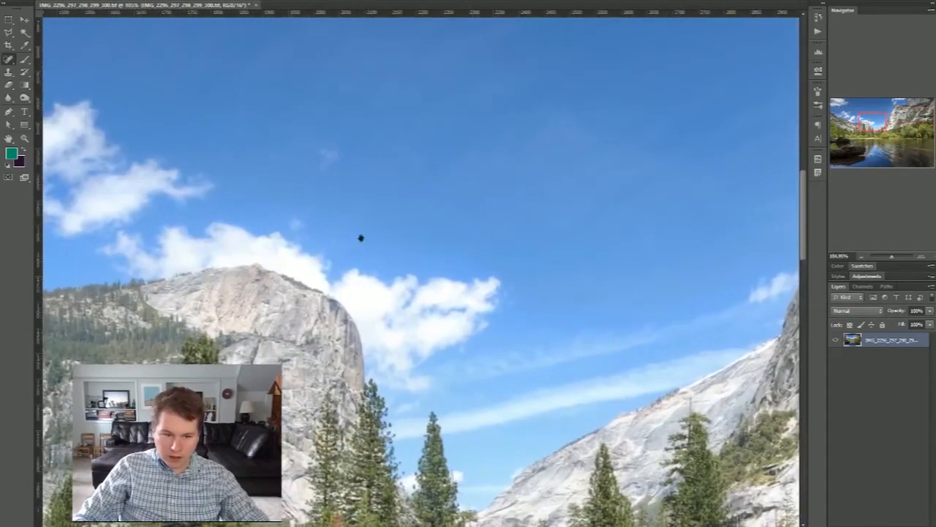
scroll(186, 188, down, 3)
scroll(180, 188, right, 3)
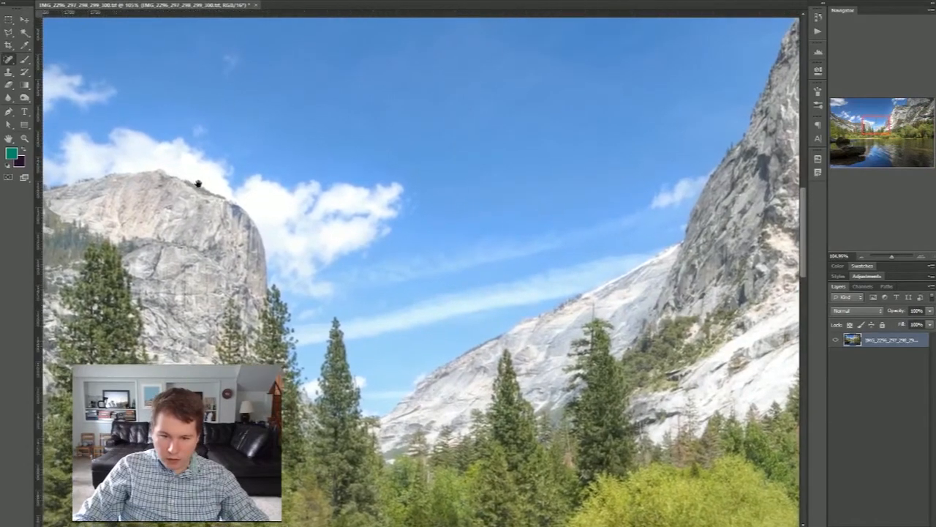
drag(198, 183, 650, 218)
mouse_move(270, 163)
mouse_down()
mouse_move(252, 402)
mouse_move(318, 357)
mouse_move(395, 417)
mouse_move(512, 358)
mouse_move(663, 240)
mouse_move(690, 207)
mouse_move(686, 325)
mouse_move(146, 315)
mouse_up()
drag(443, 309, 121, 290)
drag(607, 287, 435, 300)
drag(486, 314, 445, 305)
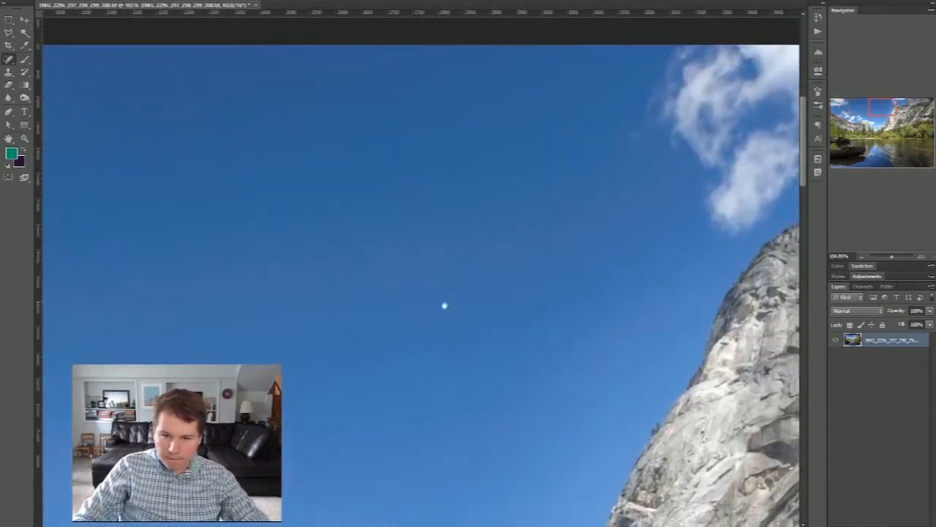
mouse_move(536, 159)
mouse_down()
mouse_move(509, 191)
mouse_move(458, 184)
mouse_up()
scroll(509, 185, up, 8)
scroll(447, 183, down, 8)
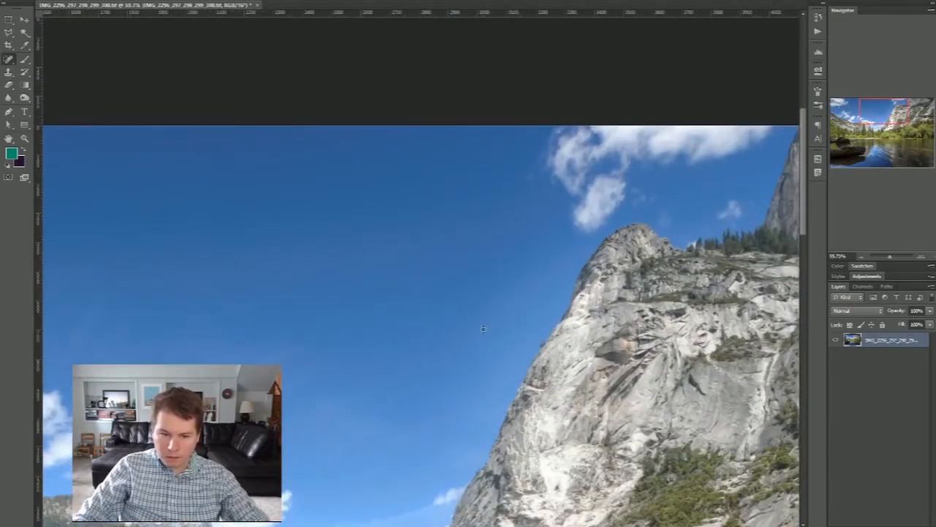
scroll(483, 328, up, 3)
scroll(482, 211, up, 2)
drag(462, 162, 29, 300)
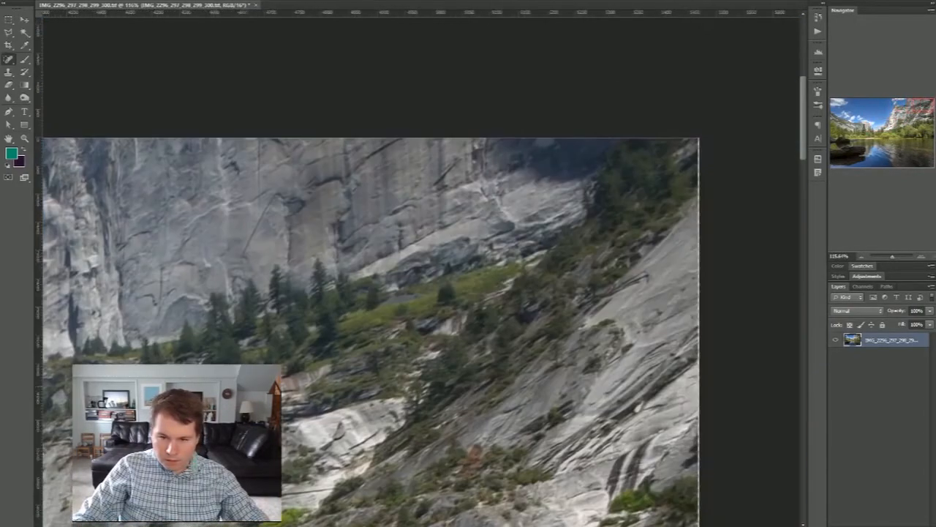
drag(439, 307, 451, 294)
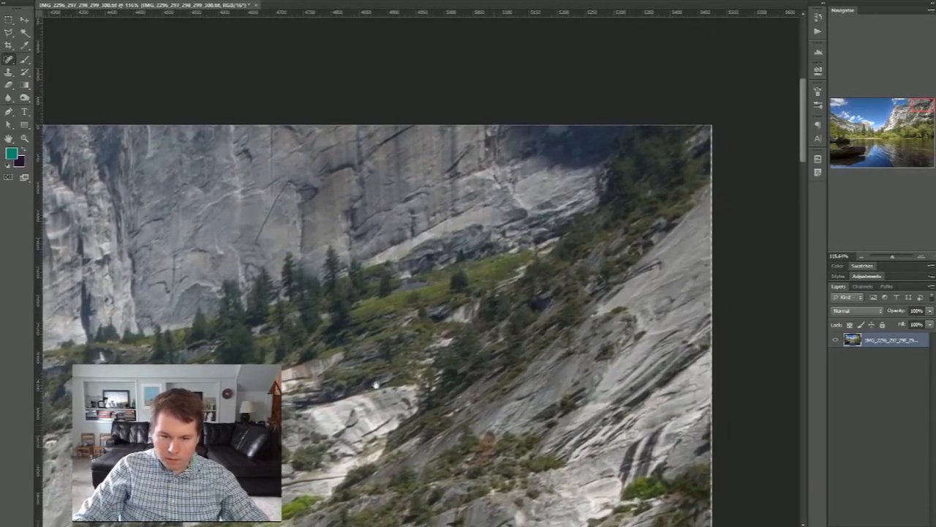
scroll(375, 385, down, 10)
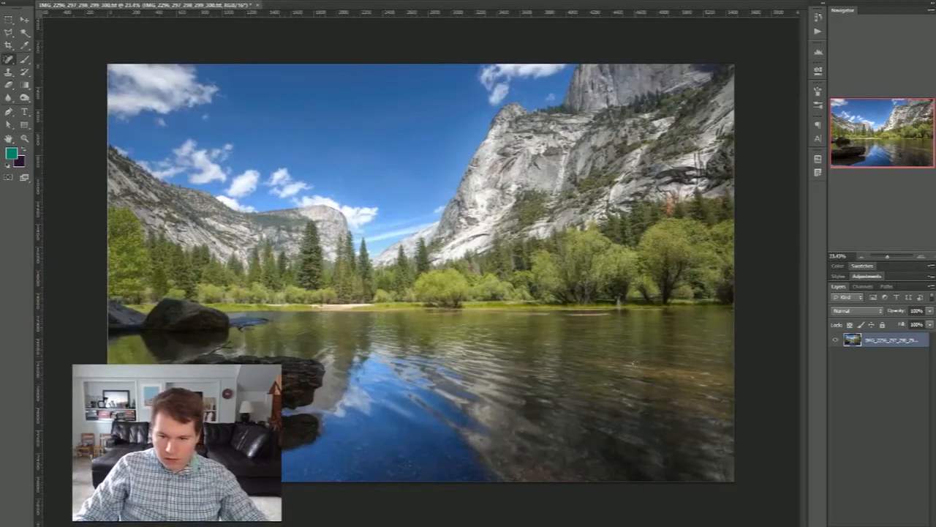
Step: Try to spot-heal the brownish, leaf-strewn lake water below the right-hand trees with large strokes
mouse_move(584, 361)
mouse_down()
mouse_move(616, 359)
mouse_move(730, 399)
mouse_up()
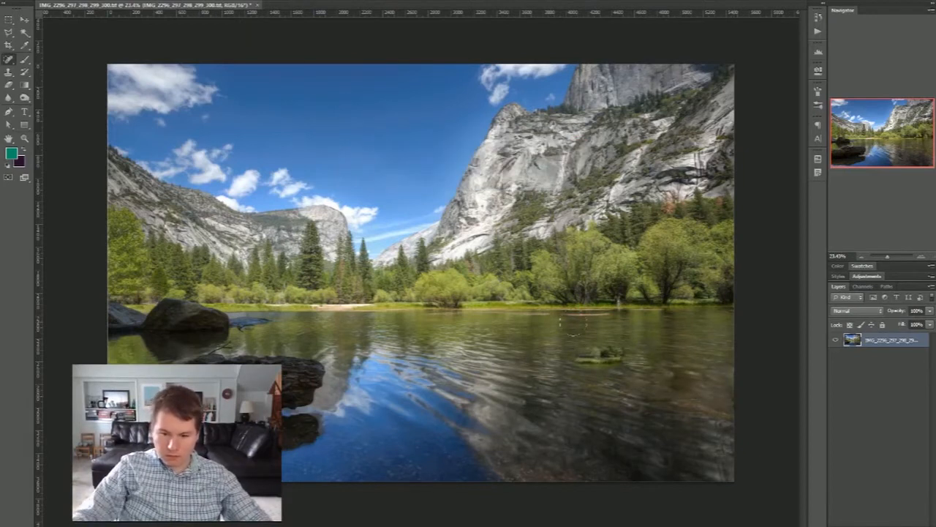
key(ctrl+z)
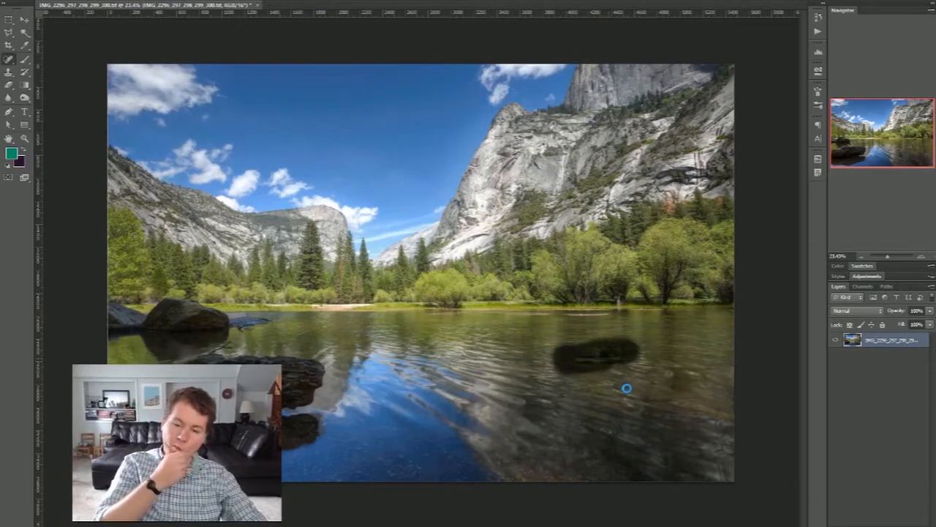
click(627, 388)
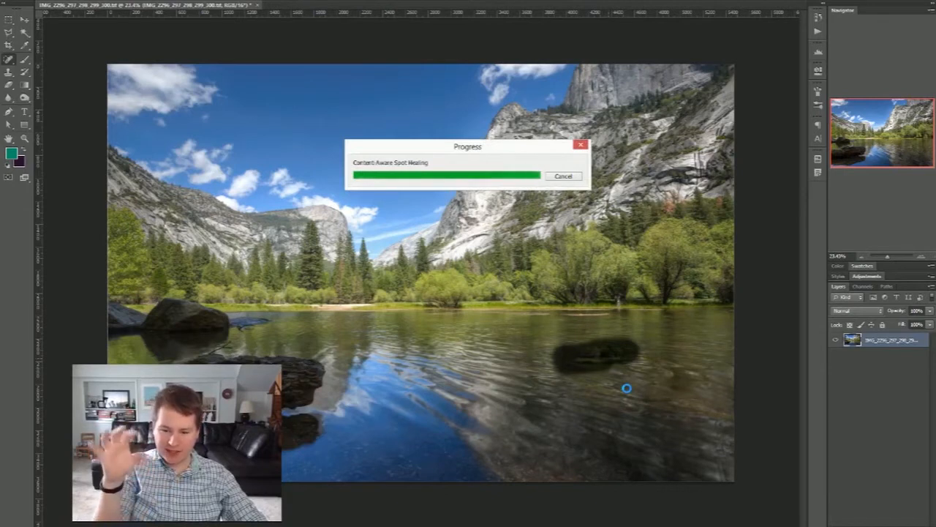
drag(562, 357, 629, 351)
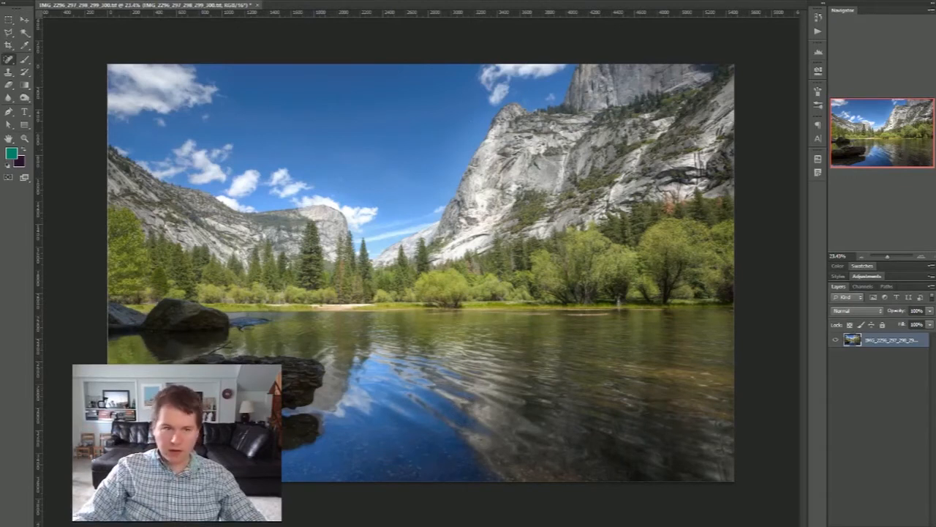
Step: Save the retouched image and switch to Lightroom
key(ctrl+s)
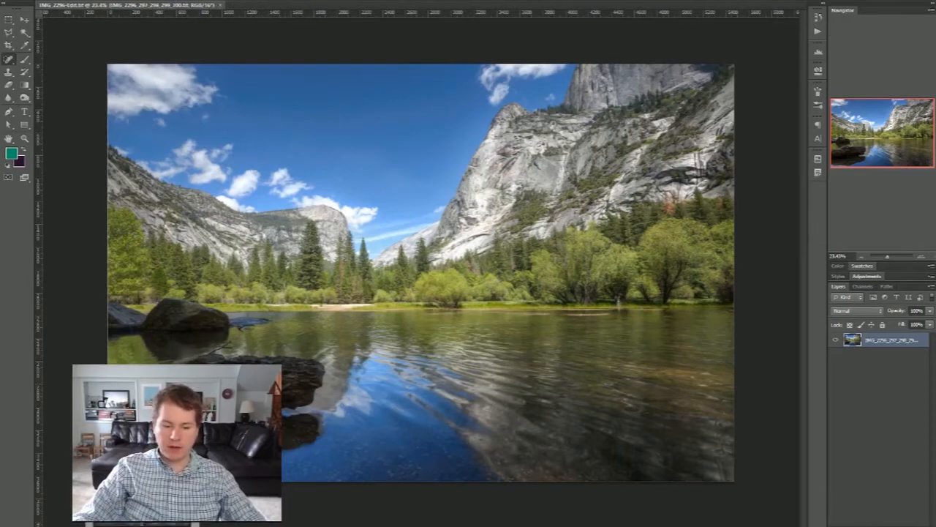
click(142, 525)
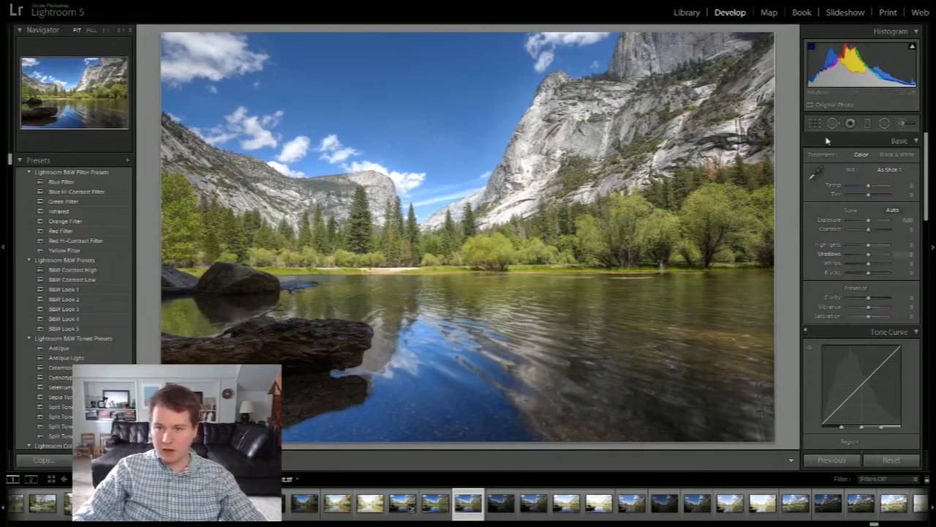
Step: Apply Auto tone to the merged photo, undoing it once to compare before reapplying it
click(894, 211)
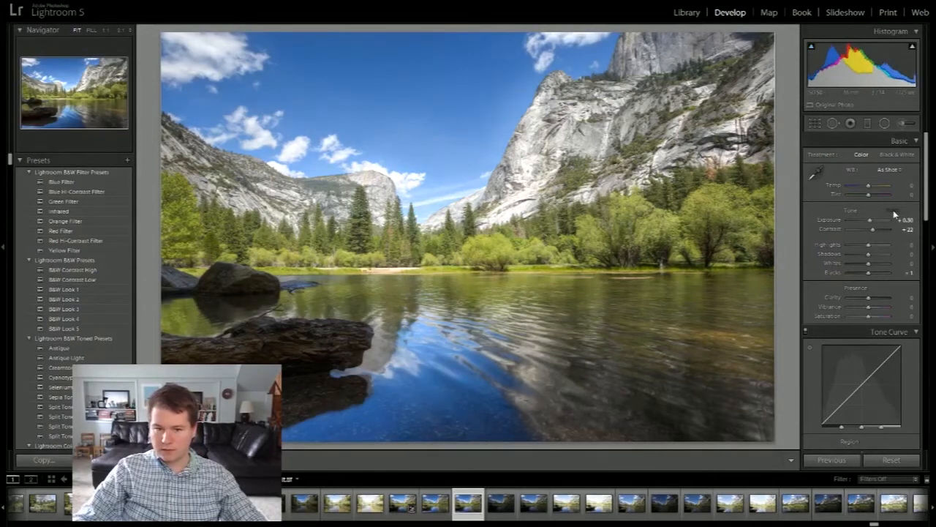
key(ctrl+z)
click(891, 212)
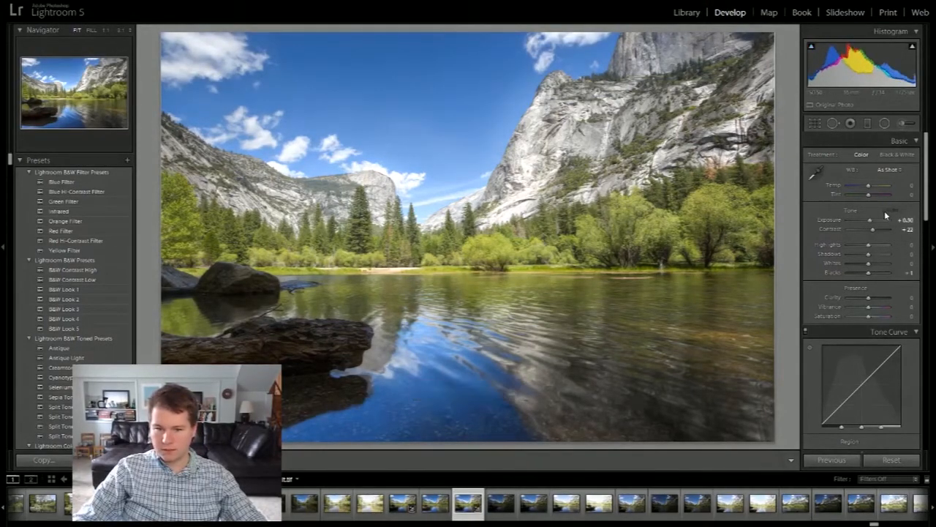
Step: Reapply Auto tone to the photo and set the Exposure to +0.10
key(ctrl+z)
click(892, 210)
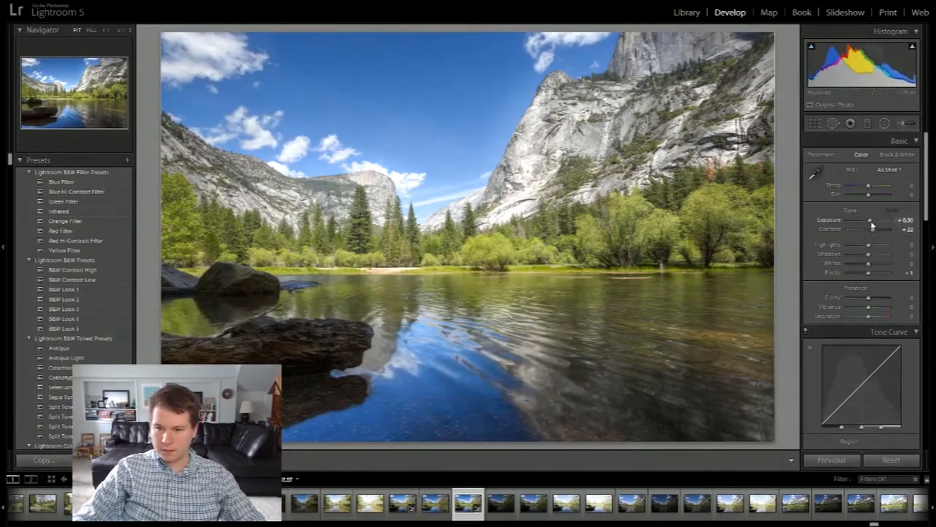
double_click(870, 221)
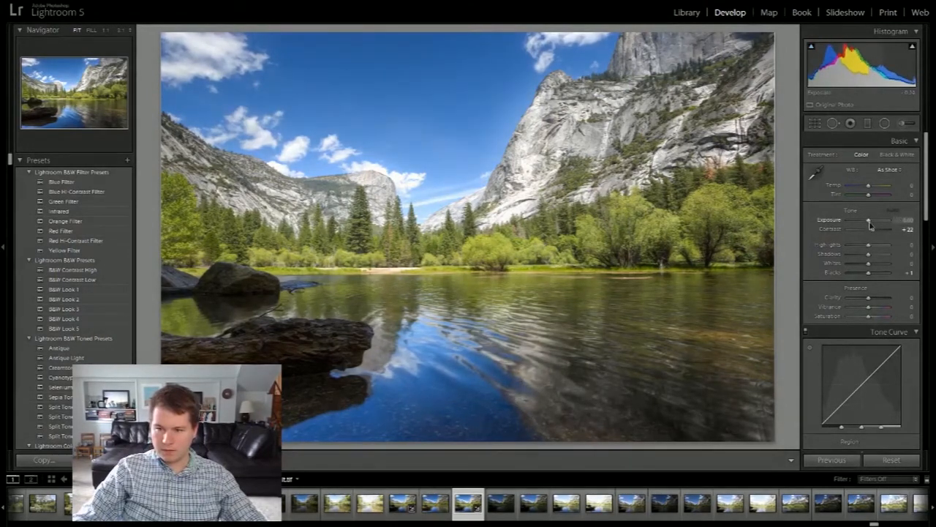
click(908, 221)
key(Up)
key(Up)
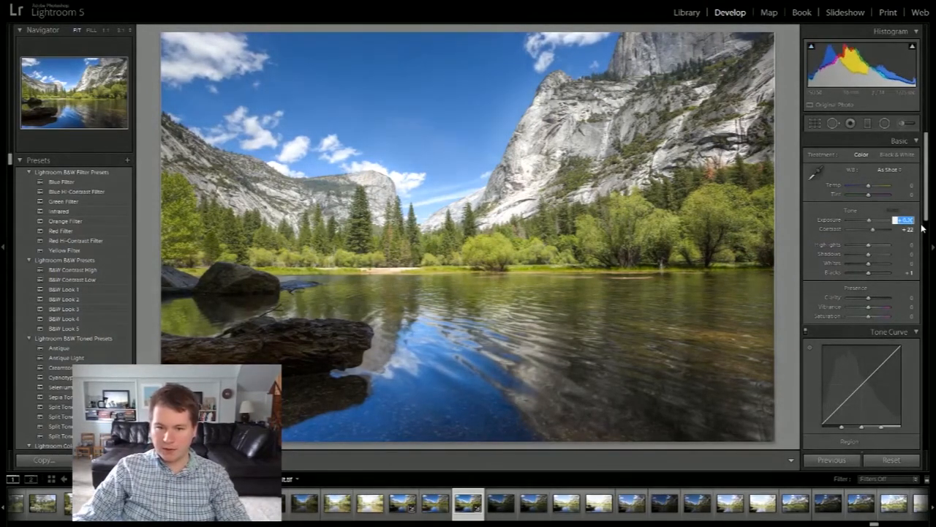
Step: Set the Clarity to +5 and the post-crop vignetting amount to -7
drag(868, 300, 870, 304)
scroll(824, 246, down, 10)
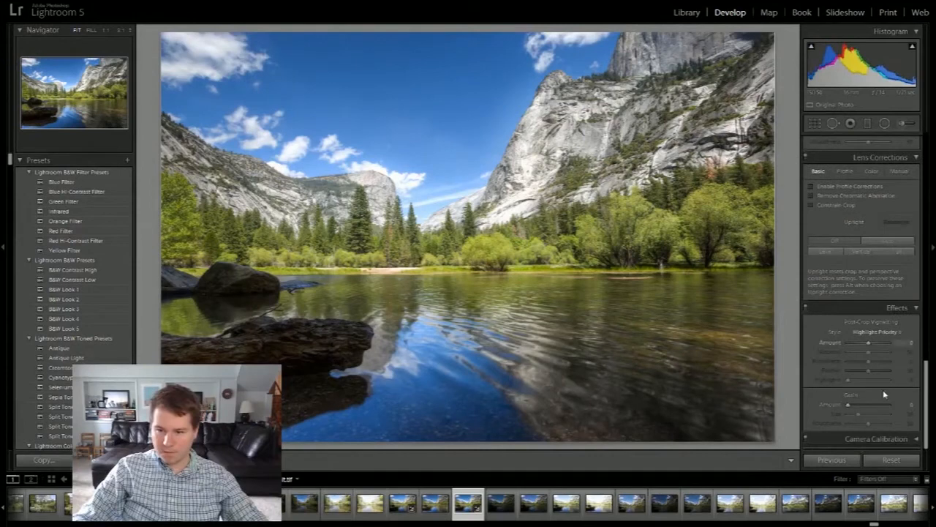
mouse_move(868, 342)
mouse_down()
mouse_move(860, 351)
mouse_move(870, 352)
mouse_up()
Step: Try to crop the photo slightly inward from the upper-right and lower-right corners
click(814, 123)
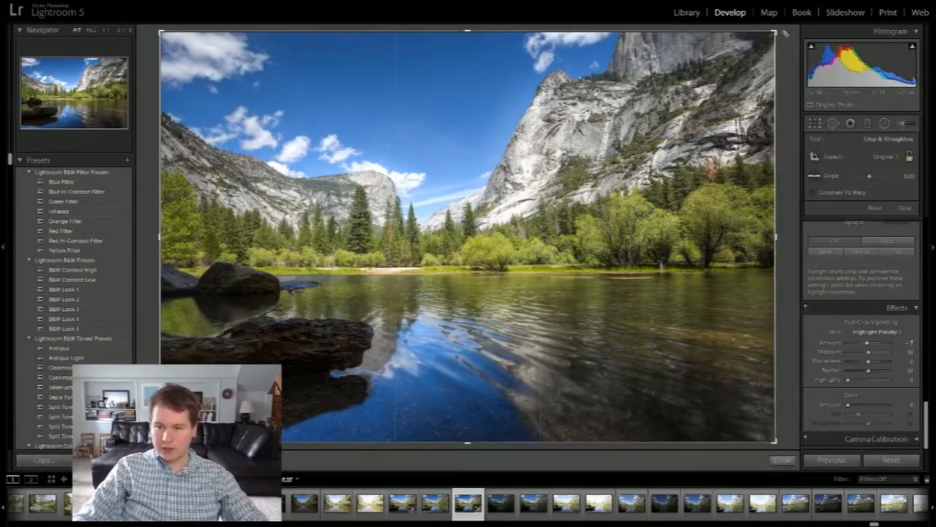
drag(777, 29, 773, 31)
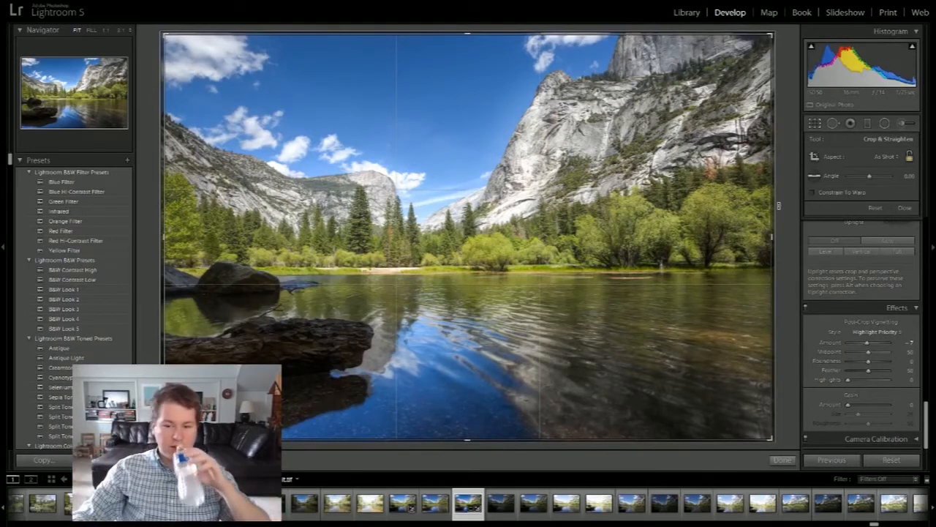
key(shift)
mouse_move(771, 34)
mouse_down()
mouse_move(665, 104)
mouse_move(570, 79)
mouse_move(748, 121)
mouse_move(732, 80)
mouse_move(770, 34)
mouse_up()
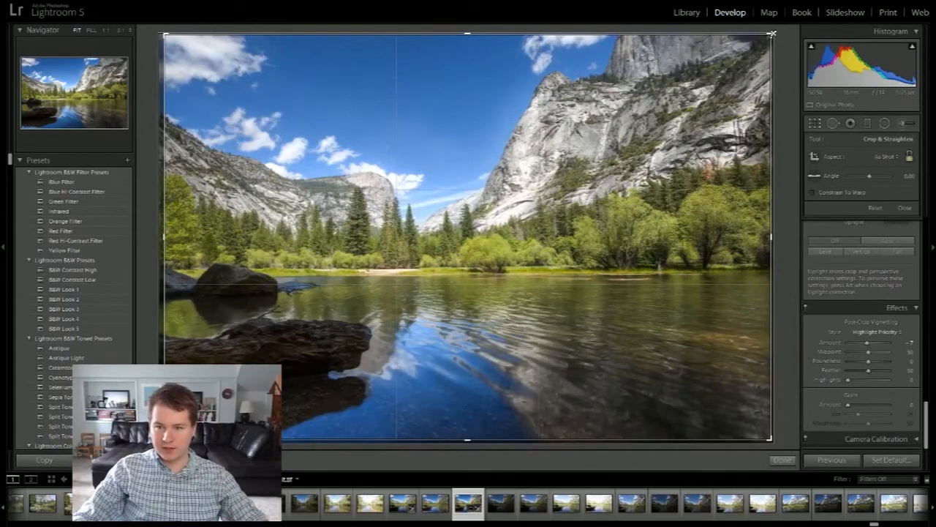
drag(771, 439, 757, 435)
click(782, 460)
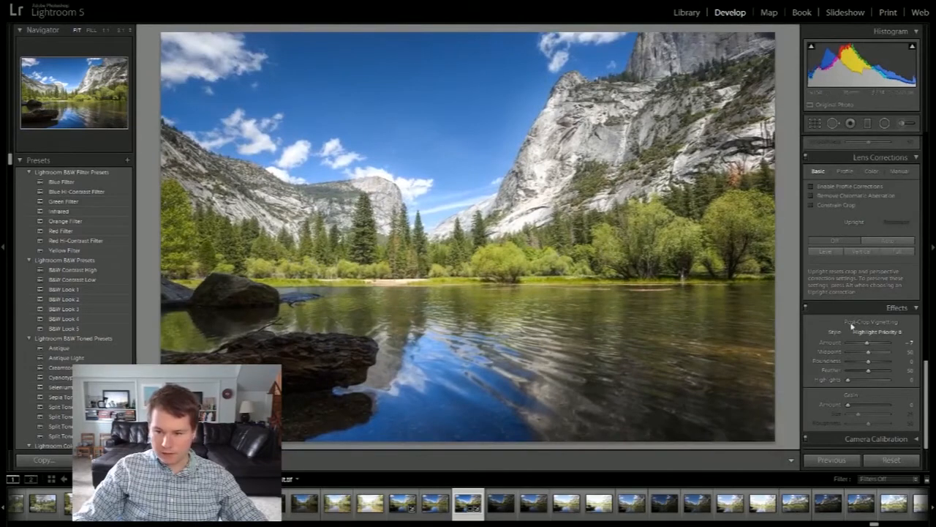
Step: Choose an Upright correction and crop the photo slightly inward from its lower-right corner
click(853, 239)
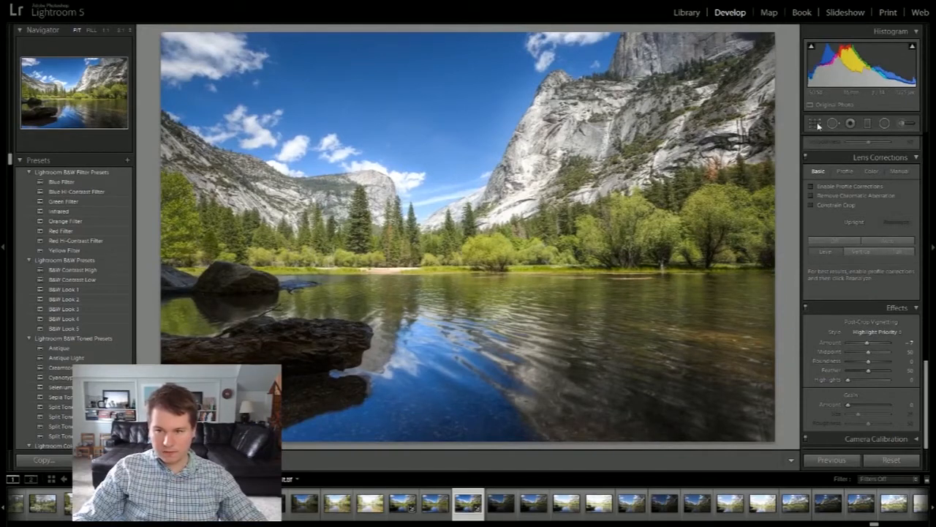
key(r)
mouse_move(776, 441)
mouse_down()
mouse_move(746, 424)
mouse_move(779, 439)
mouse_move(766, 438)
mouse_up()
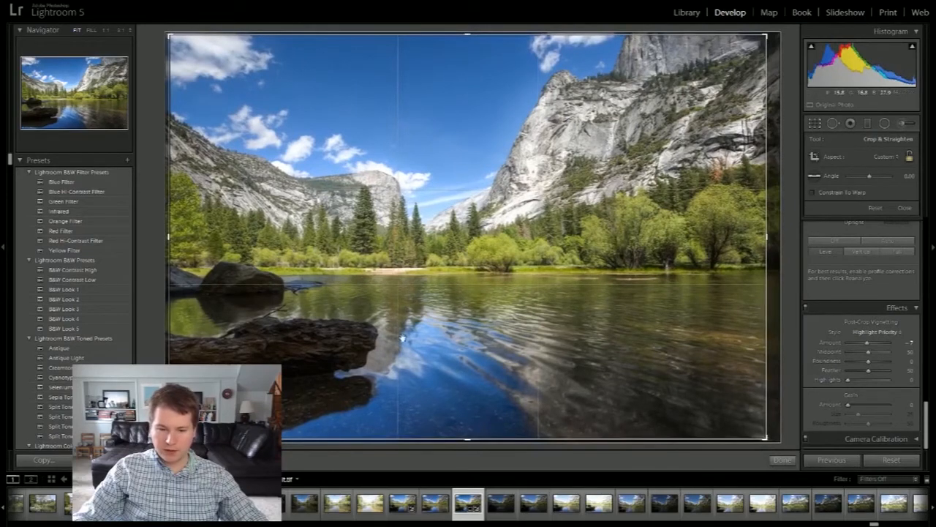
click(788, 461)
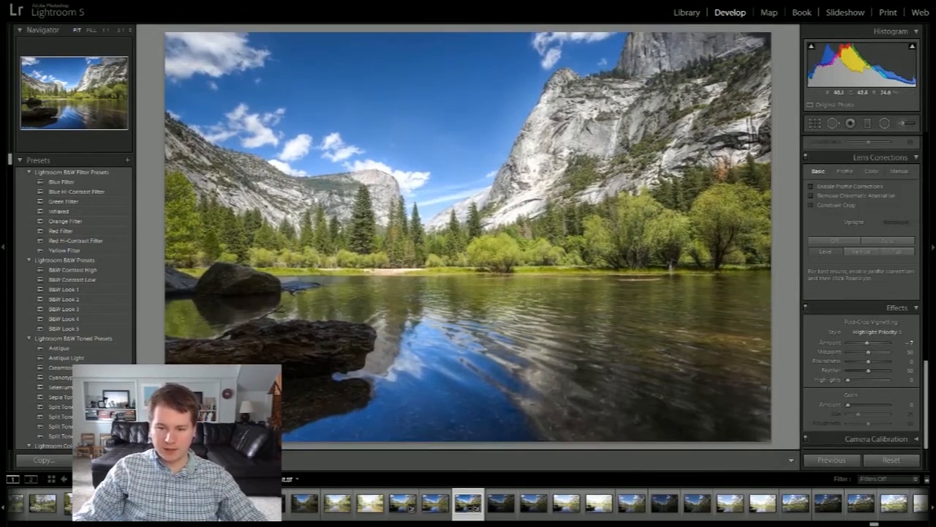
Step: Toggle the lens profile corrections on and off to compare, and enable Remove Chromatic Aberration
click(837, 187)
click(837, 187)
scroll(867, 273, up, 2)
click(863, 272)
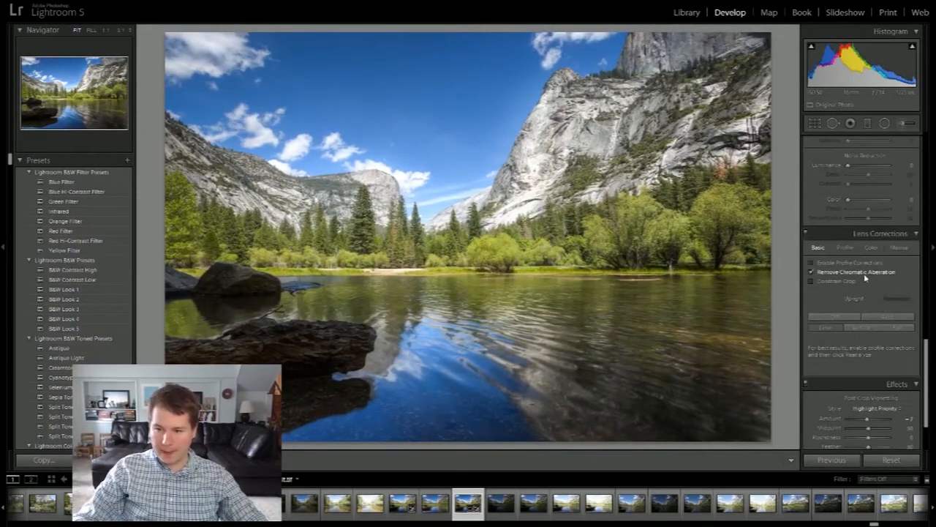
Step: Set the sharpening amount to 25 and luminance noise reduction to about 15 with its detail at 100
scroll(865, 277, up, 6)
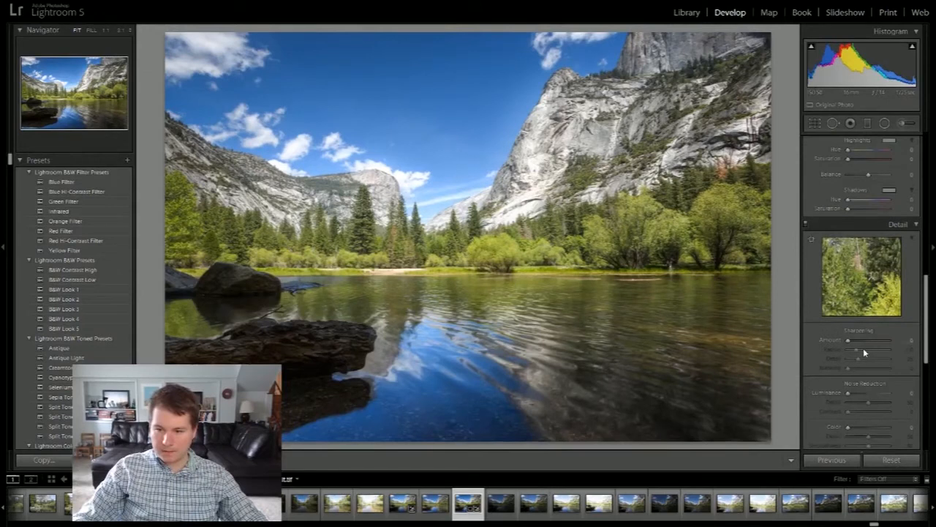
scroll(864, 347, down, 2)
drag(851, 267, 856, 267)
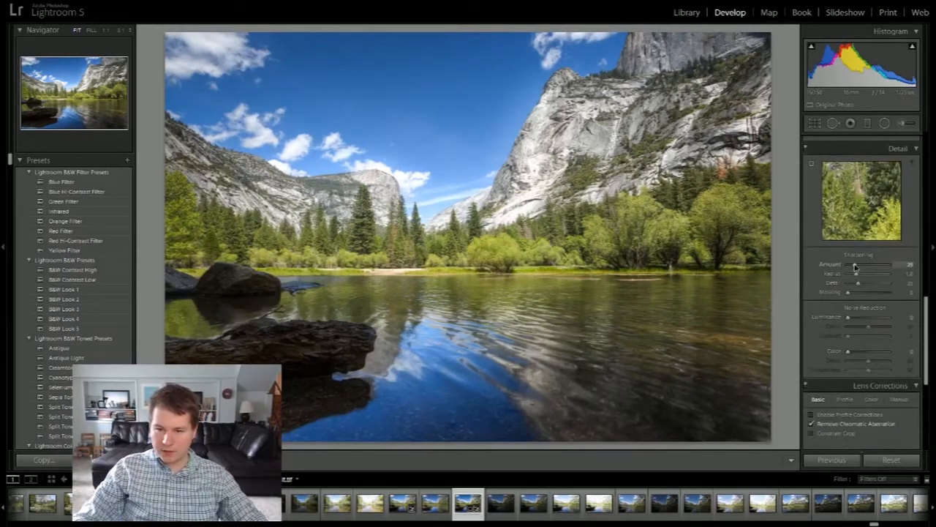
drag(848, 317, 888, 327)
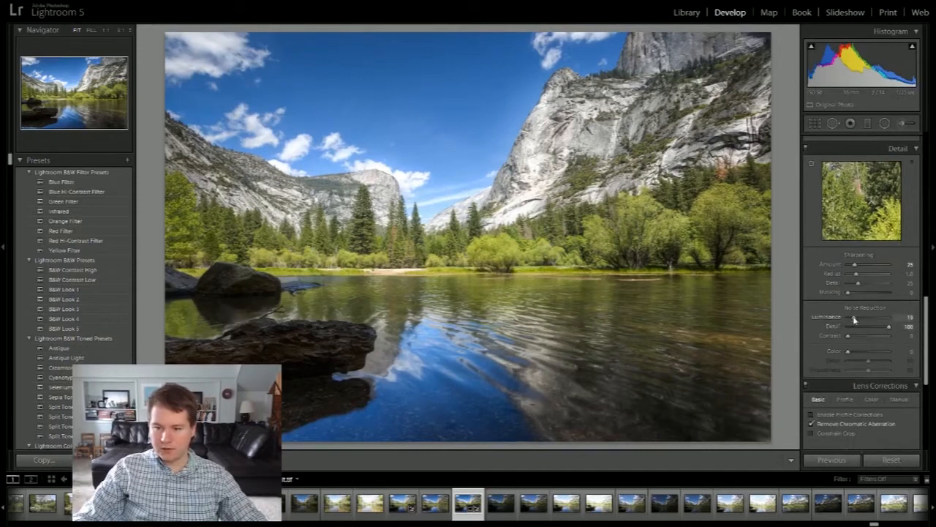
Step: Review the adjustments, inspect the far-shore trees and granite slopes at 1:1, and return to the whole image
scroll(853, 336, up, 8)
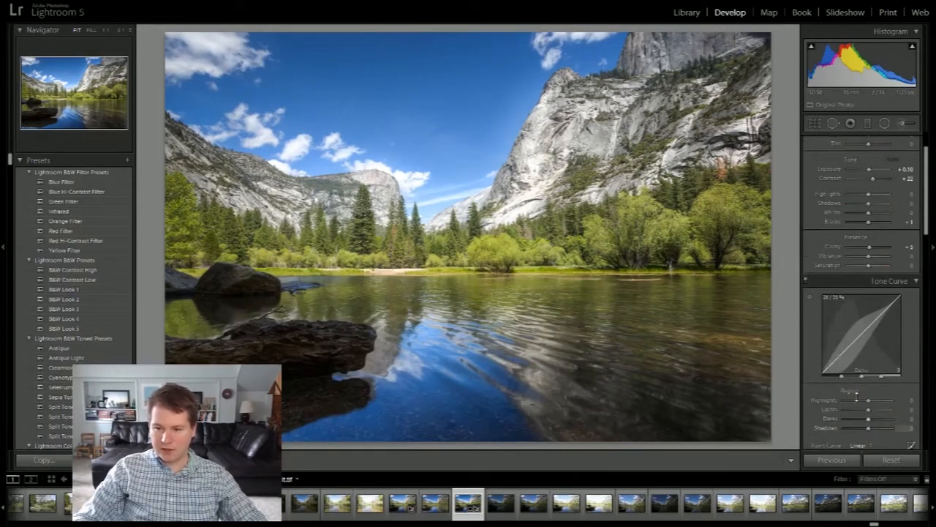
scroll(850, 381, down, 3)
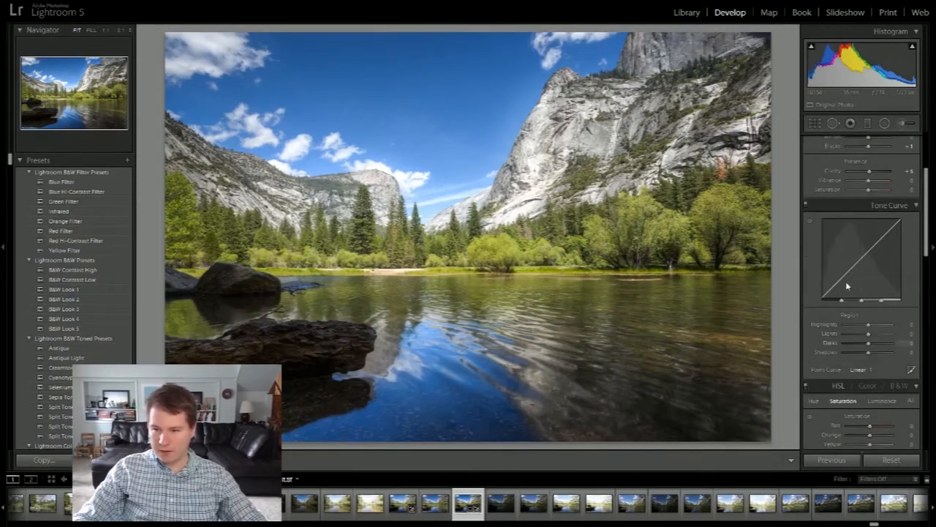
scroll(847, 286, up, 5)
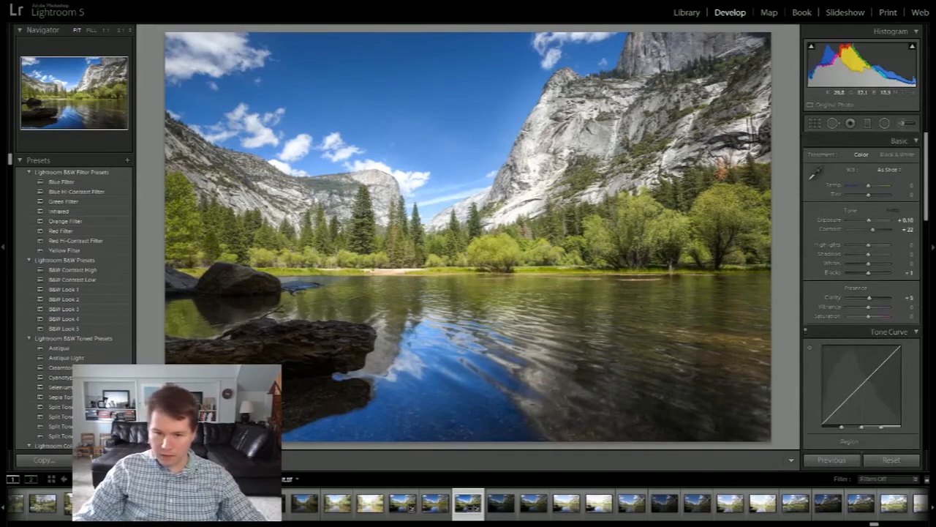
click(417, 272)
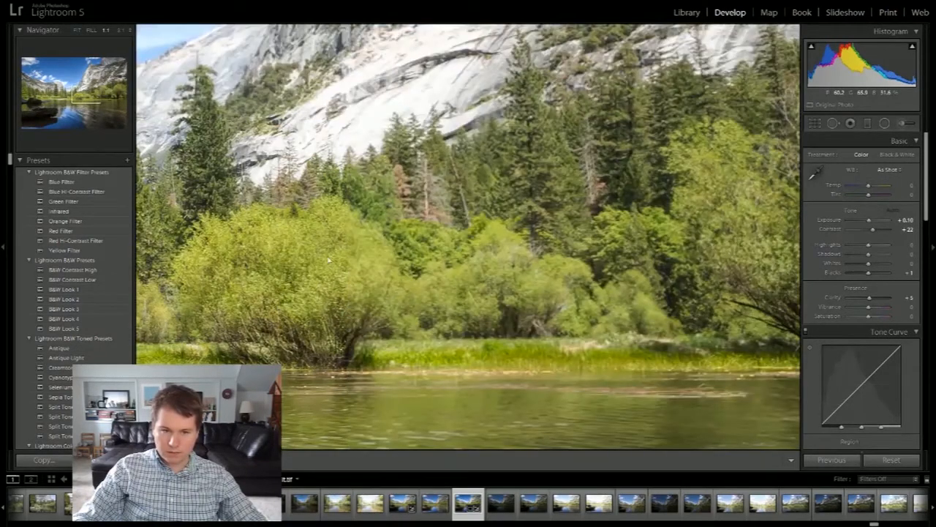
drag(381, 172, 371, 215)
click(371, 216)
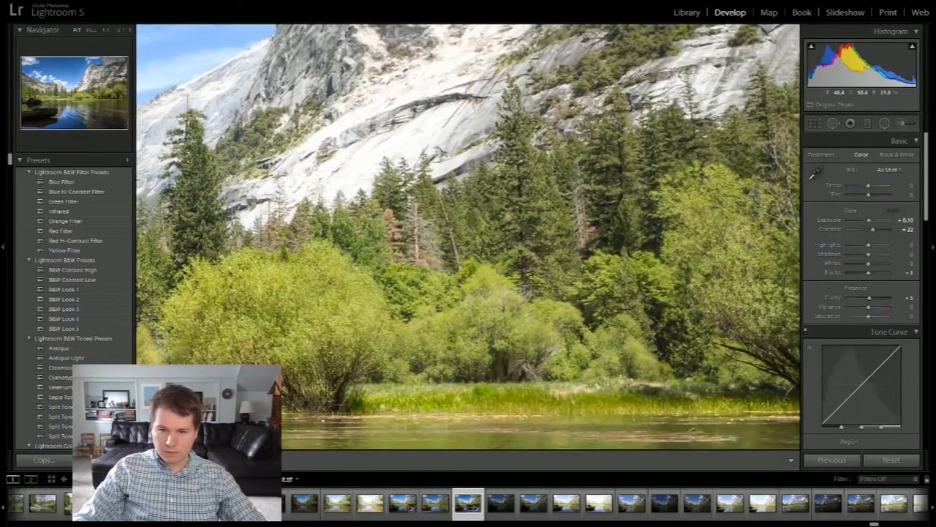
Step: In the Library, add the keywords California, HDR and Yosemite and the photographer's name to the photo
click(687, 14)
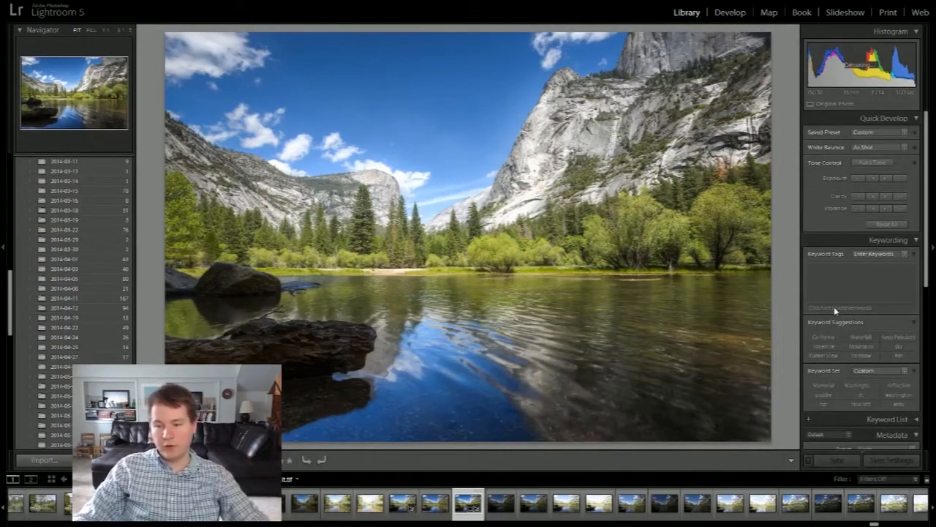
click(860, 307)
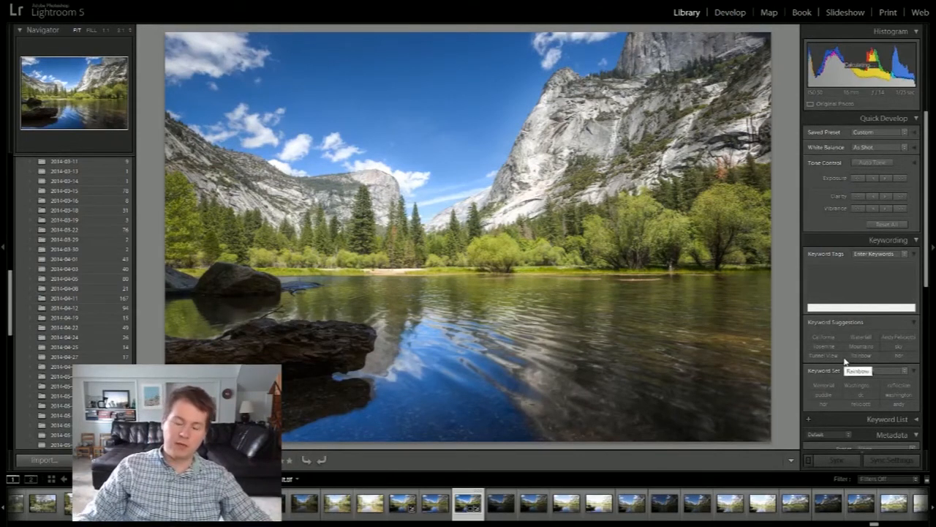
text(California)
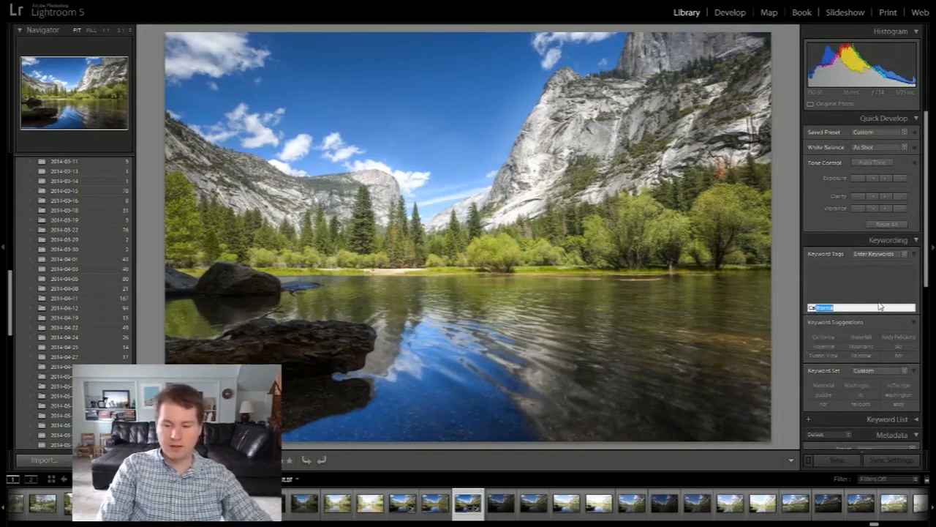
text(, Andy Felicotti)
key(Return)
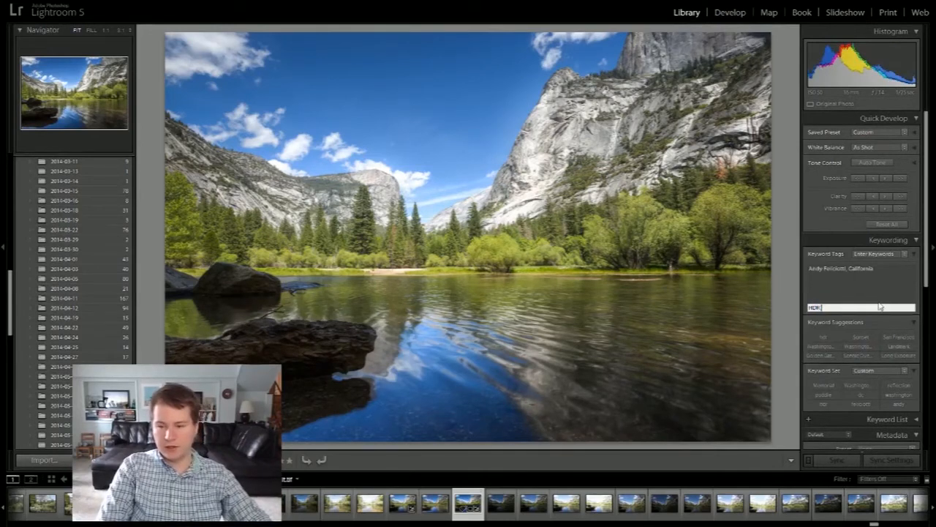
text(HDR, Yosemite)
key(Return)
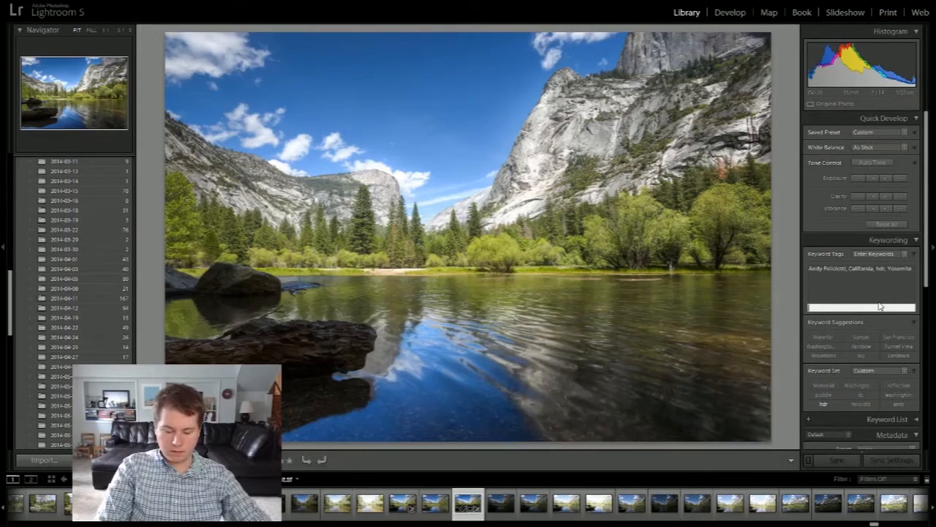
Step: Add the keywords Sky and Water, check the photo in the grid and return to the single-image view
text(Sky, Water)
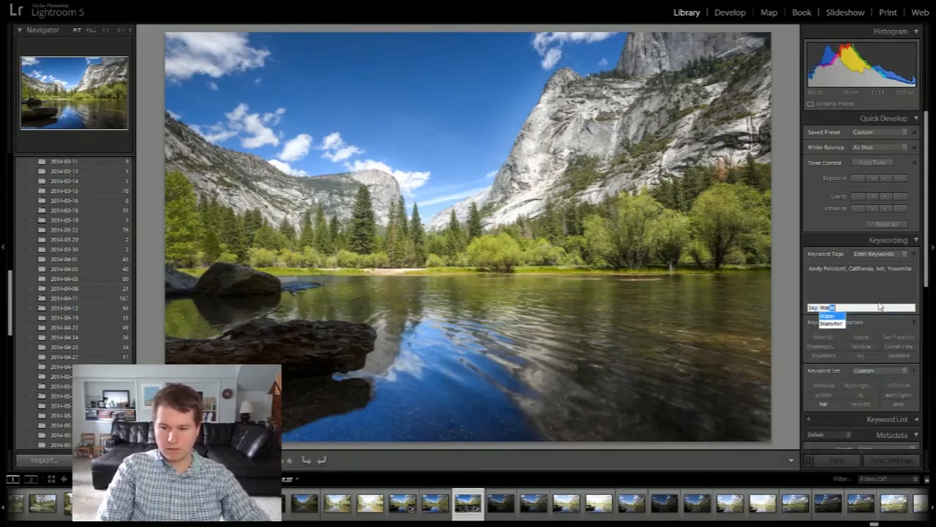
text(,)
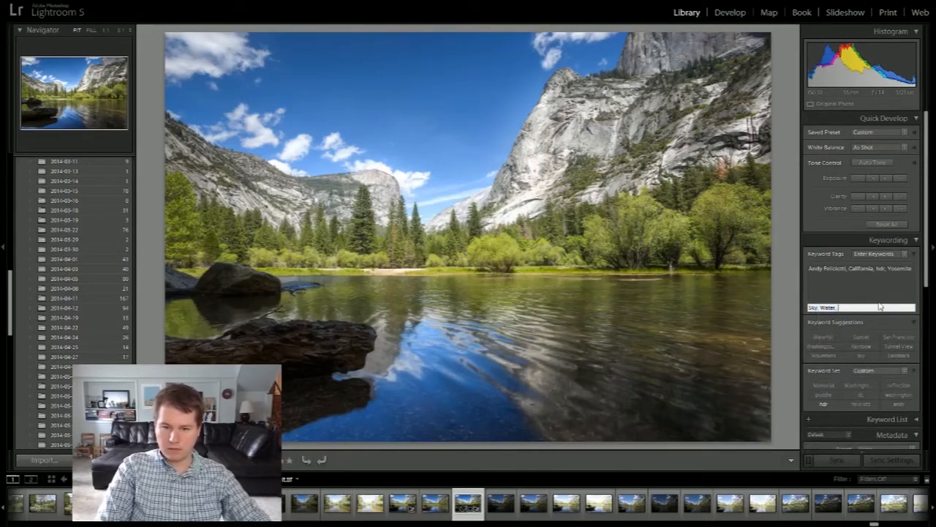
key(Return)
key(g)
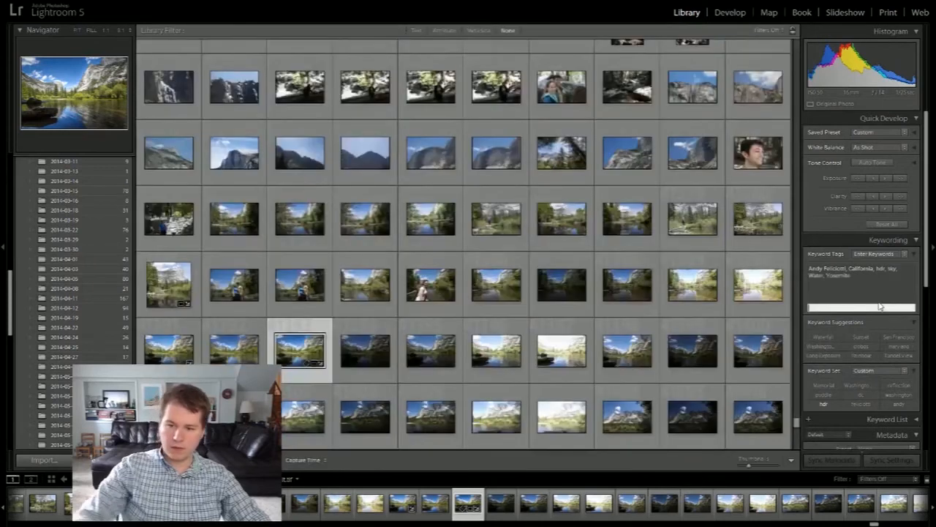
key(e)
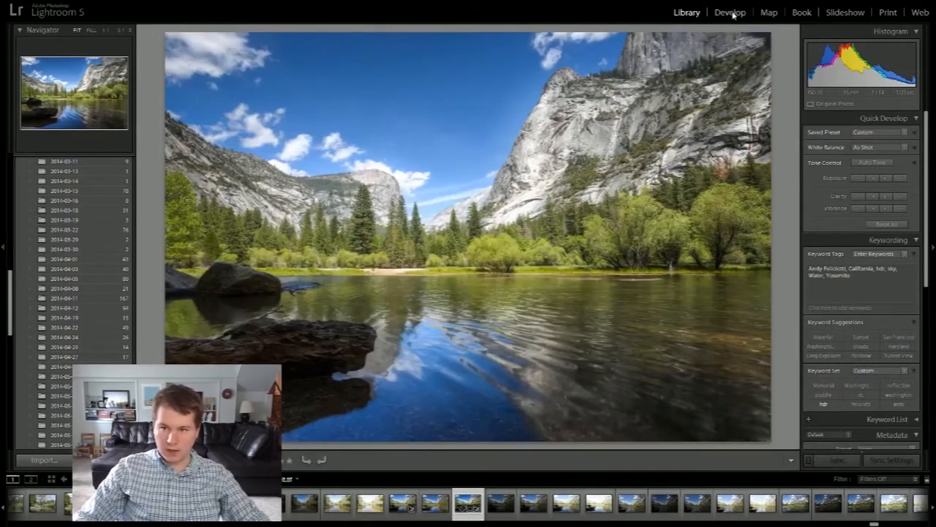
Step: Switch to the Map module and search the map for yosemite
click(768, 12)
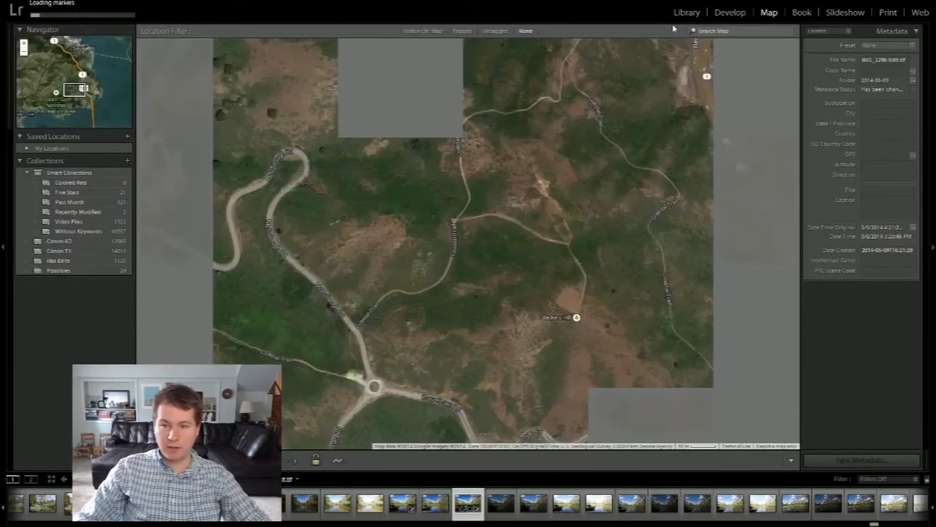
text(yosemite)
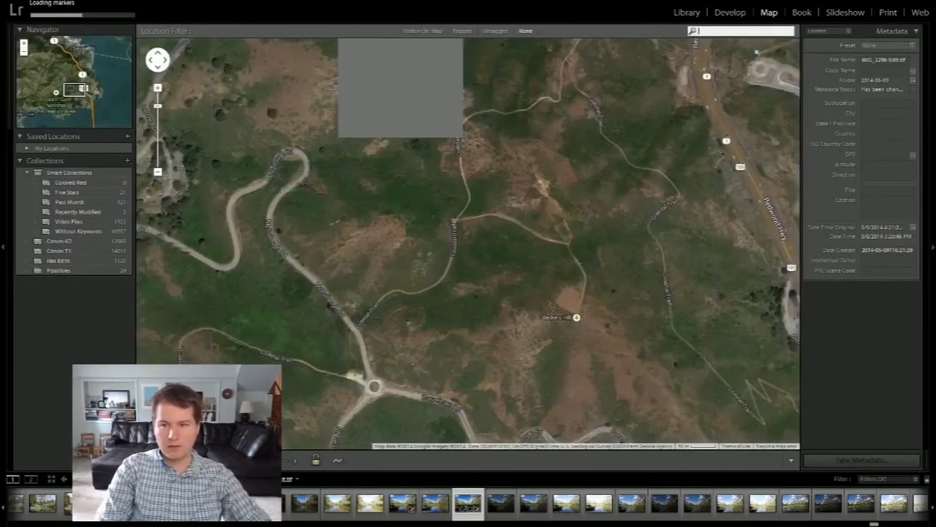
key(Return)
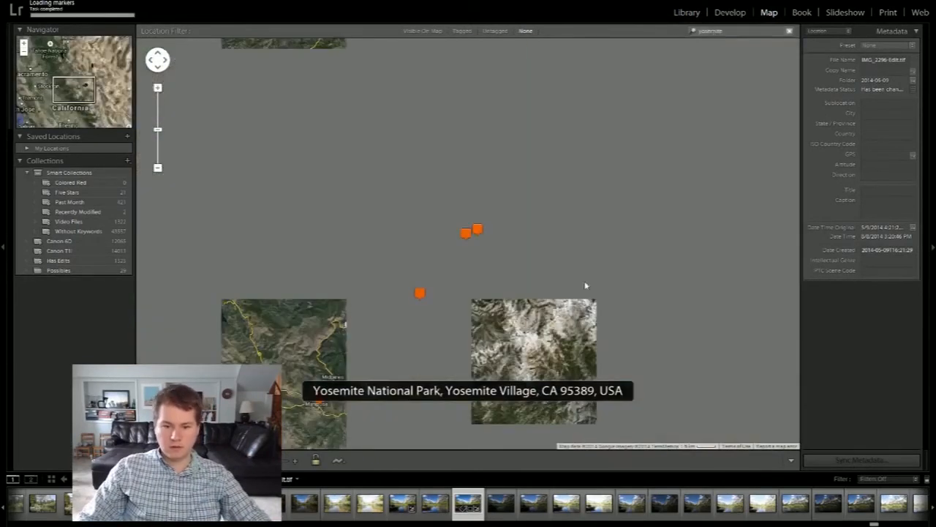
Step: Examine the Yosemite satellite map from the Tenaya Lake and Highway 120 area to El Capitan and Half Dome
scroll(456, 247, up, 4)
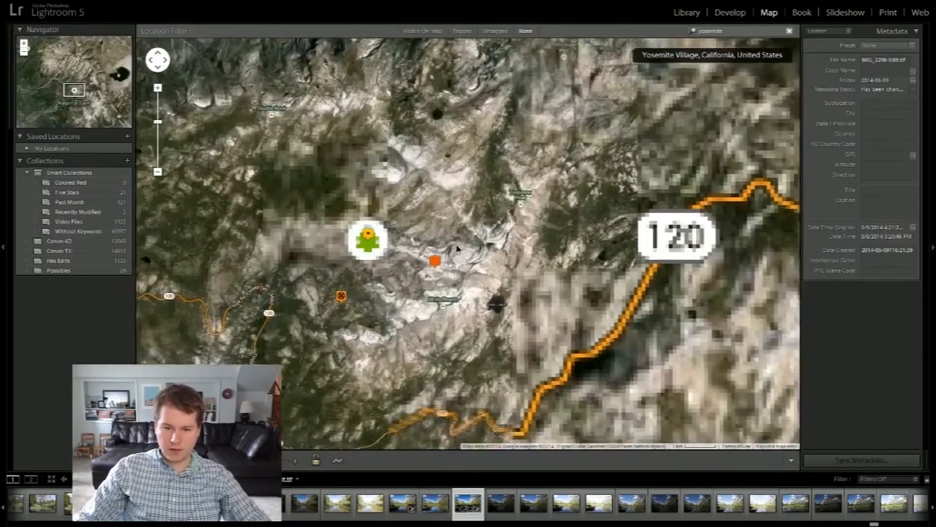
drag(518, 273, 453, 248)
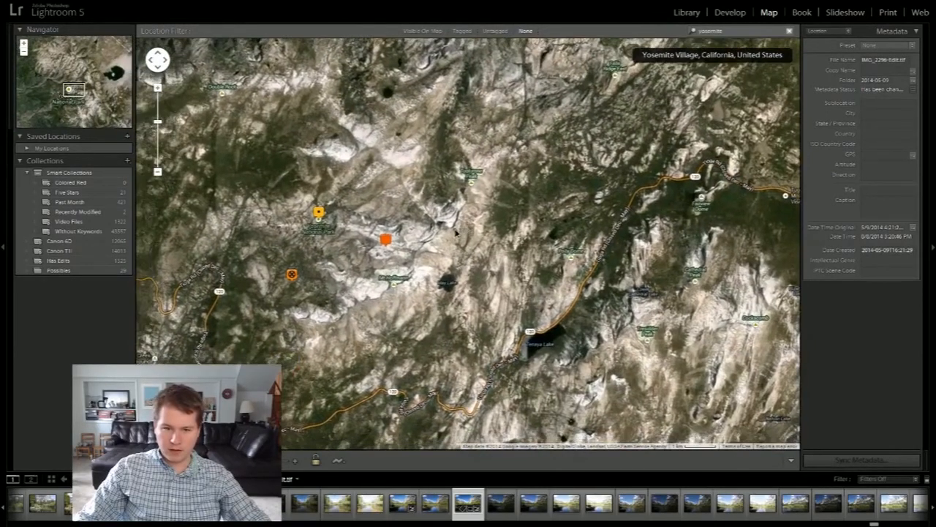
drag(455, 231, 565, 169)
scroll(558, 204, down, 1)
drag(656, 180, 545, 124)
drag(299, 367, 480, 295)
scroll(544, 227, up, 1)
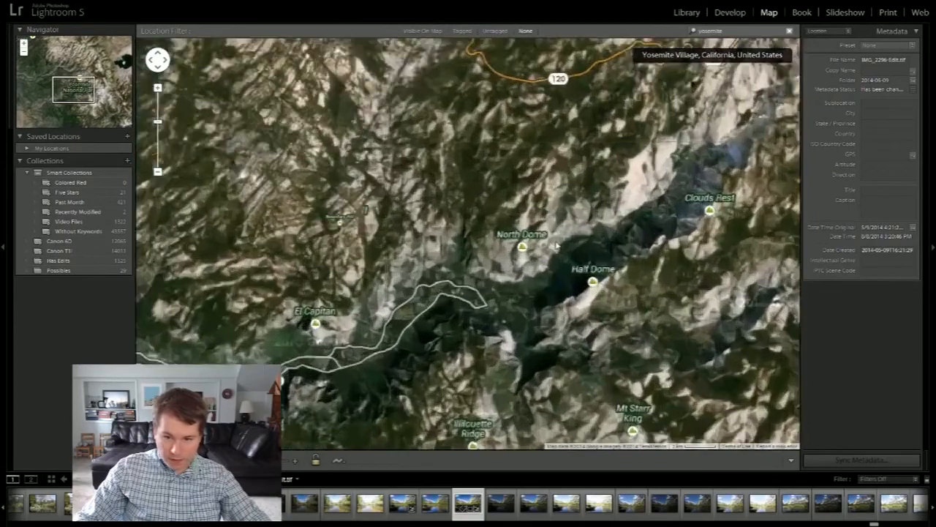
drag(424, 335, 565, 257)
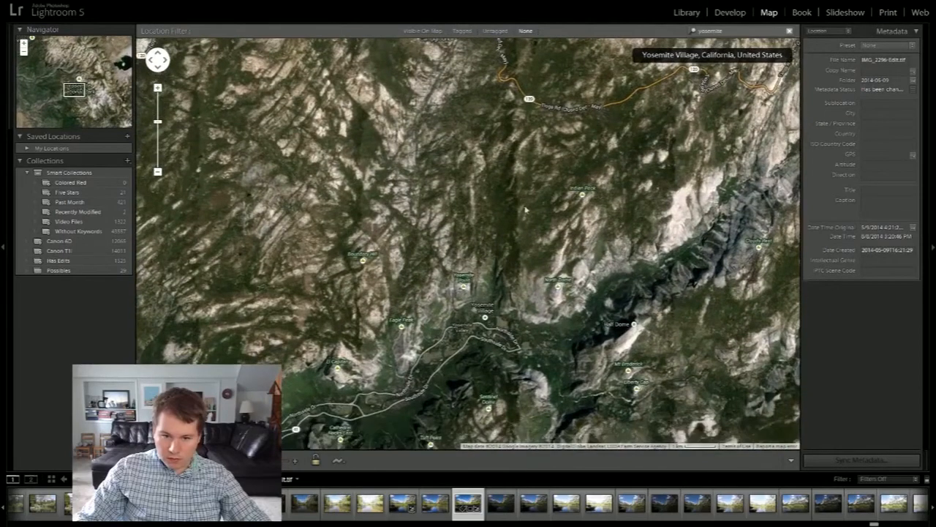
Step: Look for the shooting location between Highway 120, Indian Rock and Half Dome, then around Yosemite Village in the valley
drag(525, 210, 444, 391)
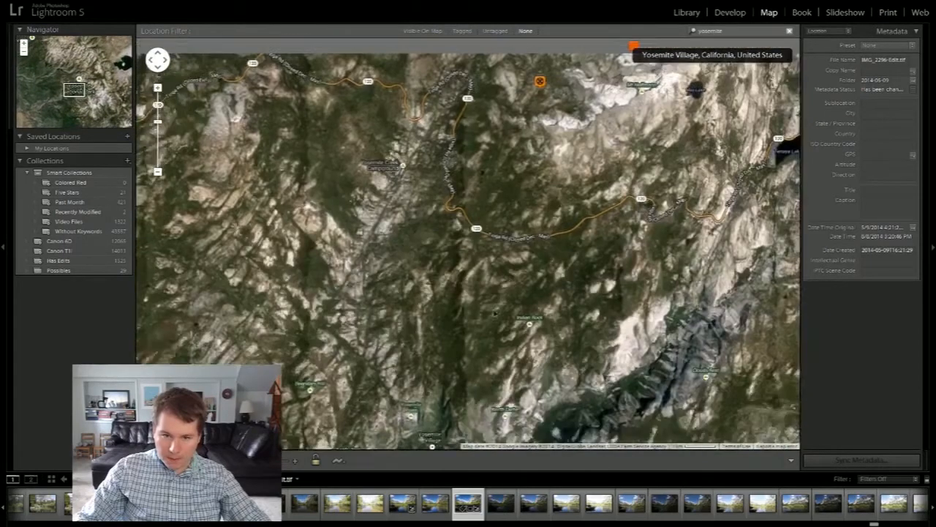
drag(564, 242, 532, 41)
scroll(439, 336, up, 3)
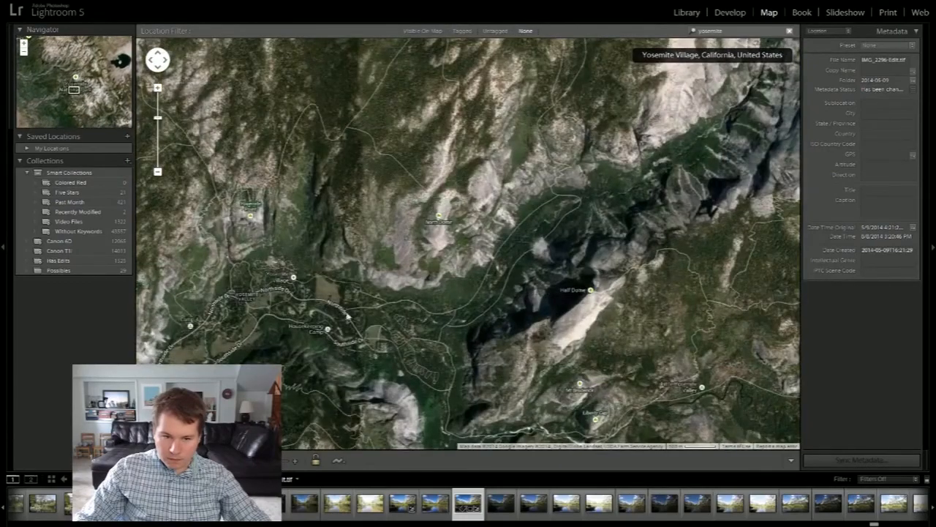
drag(348, 316, 381, 415)
drag(510, 183, 483, 381)
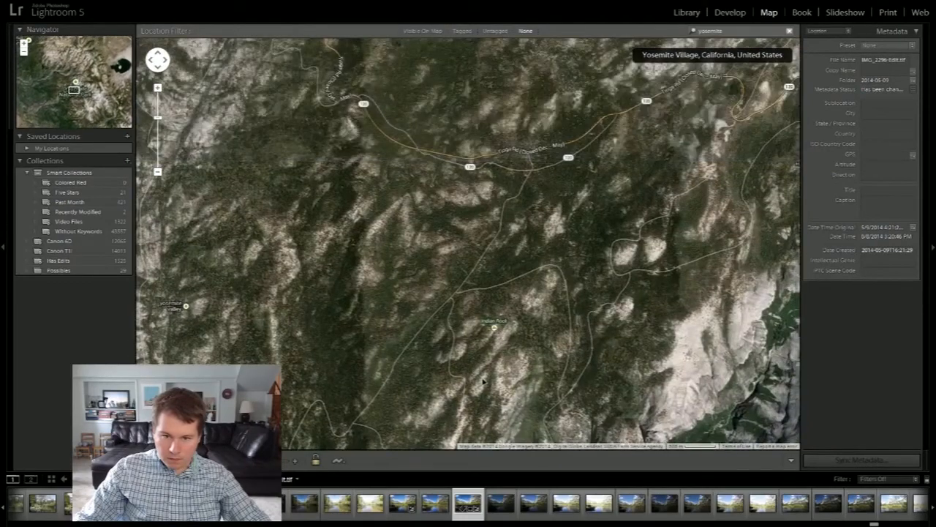
drag(414, 283, 351, 43)
drag(389, 294, 533, 185)
scroll(439, 277, up, 2)
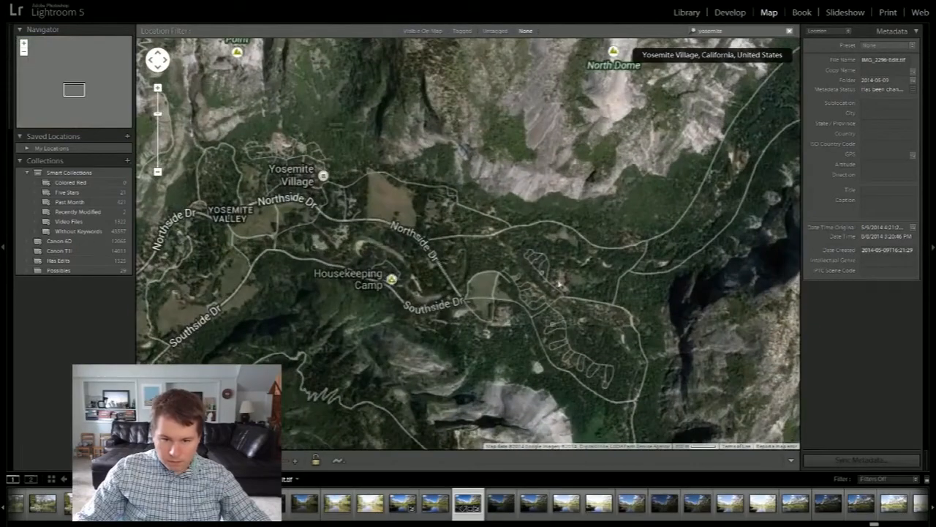
Step: Geotag the selected photo on the west bank of Tenaya Creek, just north of Mirror Lake
drag(650, 213, 296, 406)
scroll(377, 378, up, 3)
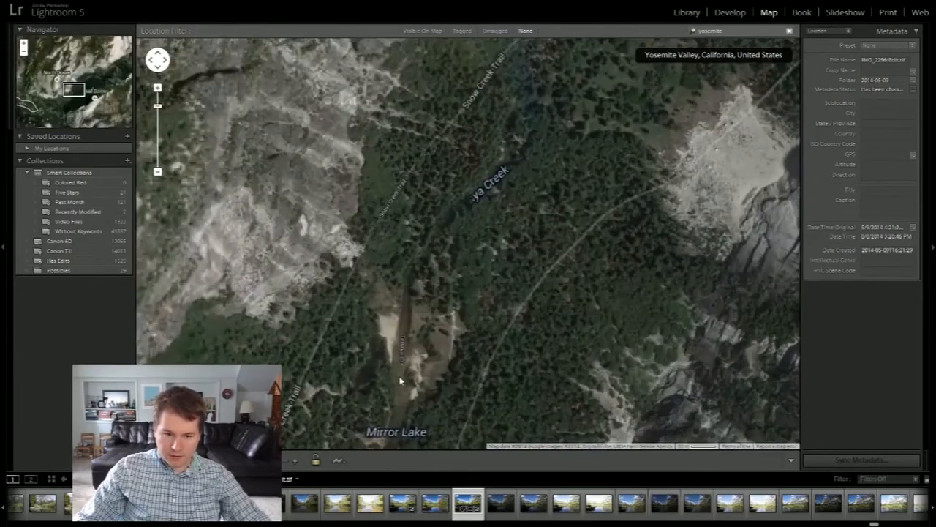
drag(387, 425, 445, 307)
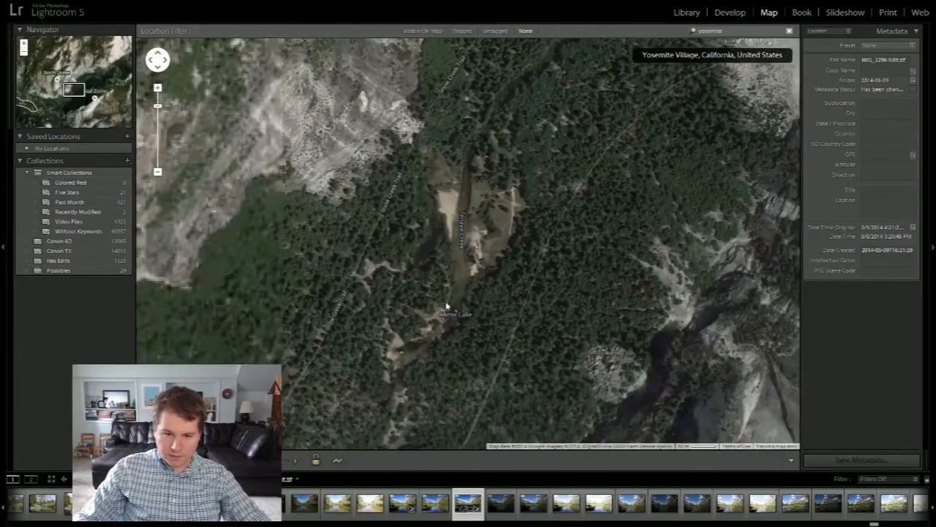
scroll(445, 307, up, 1)
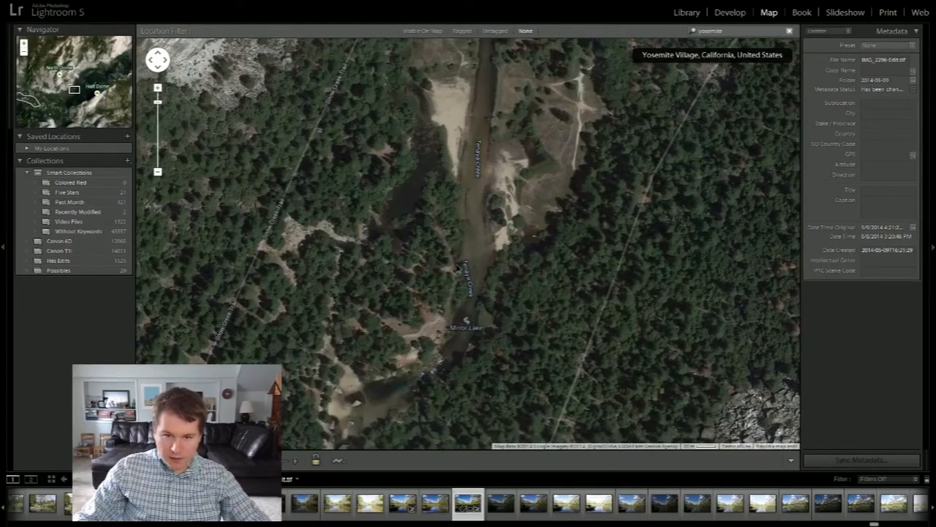
drag(471, 494, 466, 247)
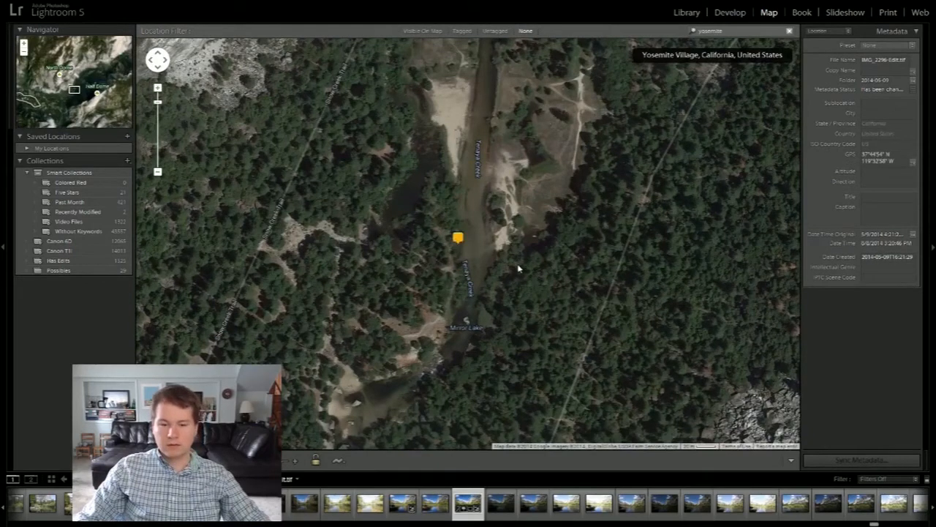